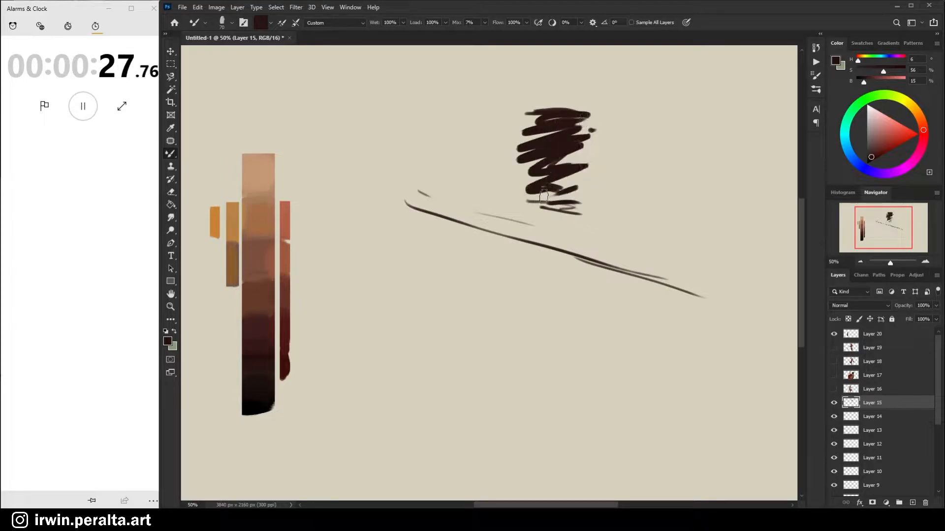
Thicken the underside of the outstretched arm with a dark brown stroke.
mouse_move(404, 203)
mouse_down()
mouse_move(457, 232)
mouse_move(442, 230)
mouse_move(485, 234)
mouse_move(439, 229)
mouse_move(562, 259)
mouse_up()
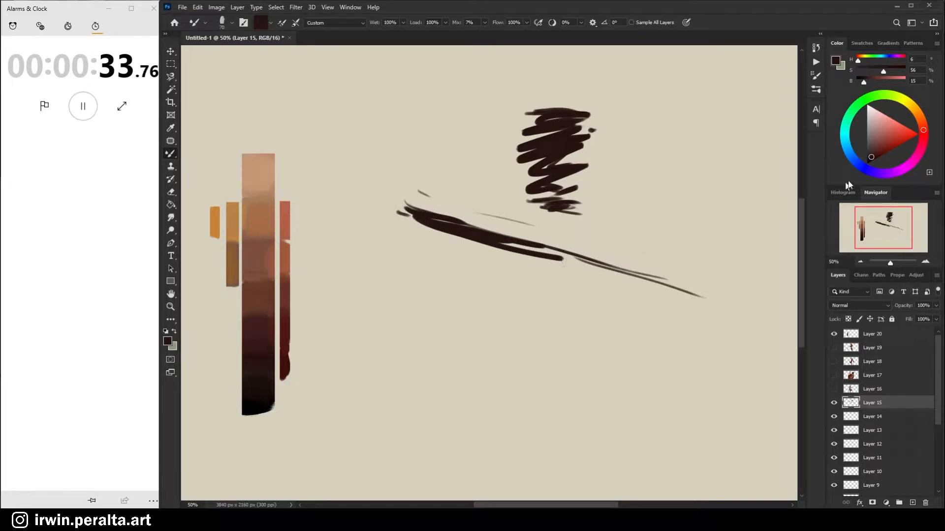
Mix a muted blue-gray (H 187, S 15, B 50) and block in the figure's hips and legs below the torso.
click(873, 131)
click(870, 136)
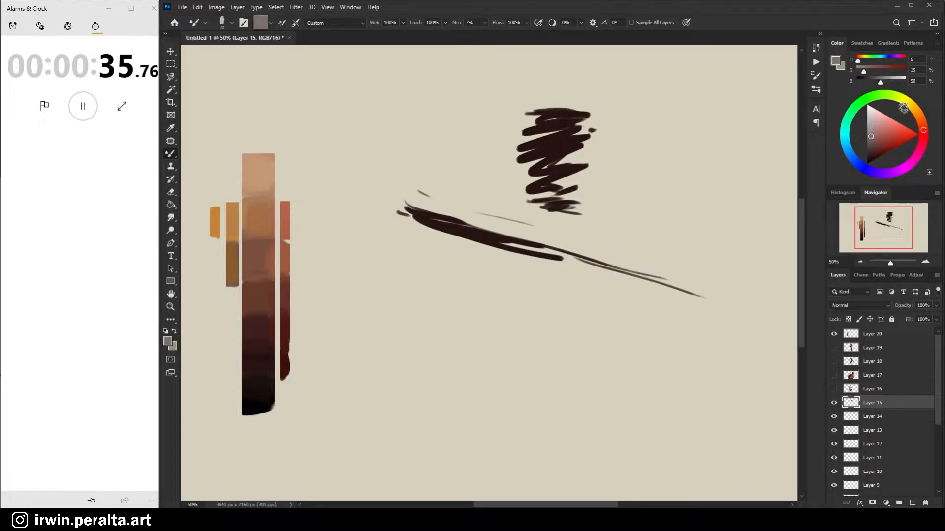
click(885, 95)
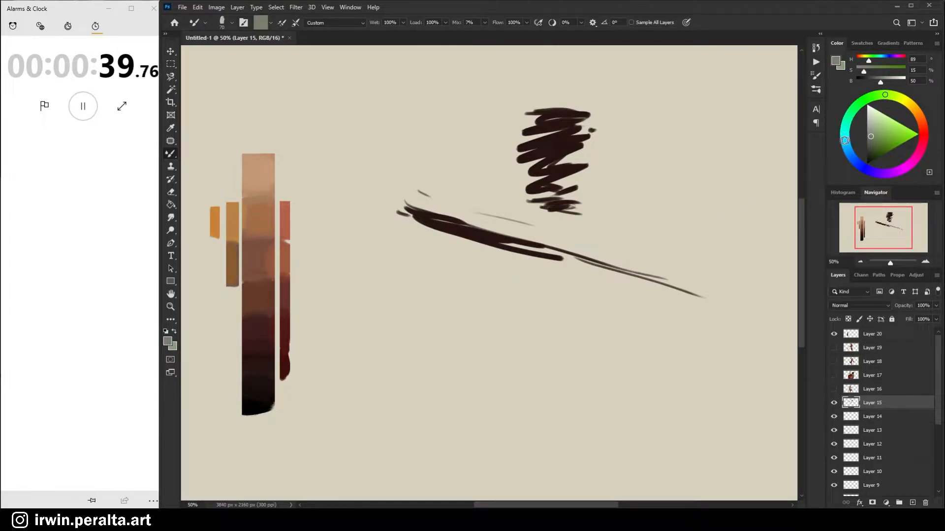
click(845, 141)
mouse_move(486, 298)
mouse_down()
mouse_move(485, 331)
mouse_move(561, 315)
mouse_move(490, 351)
mouse_up()
drag(527, 375, 593, 348)
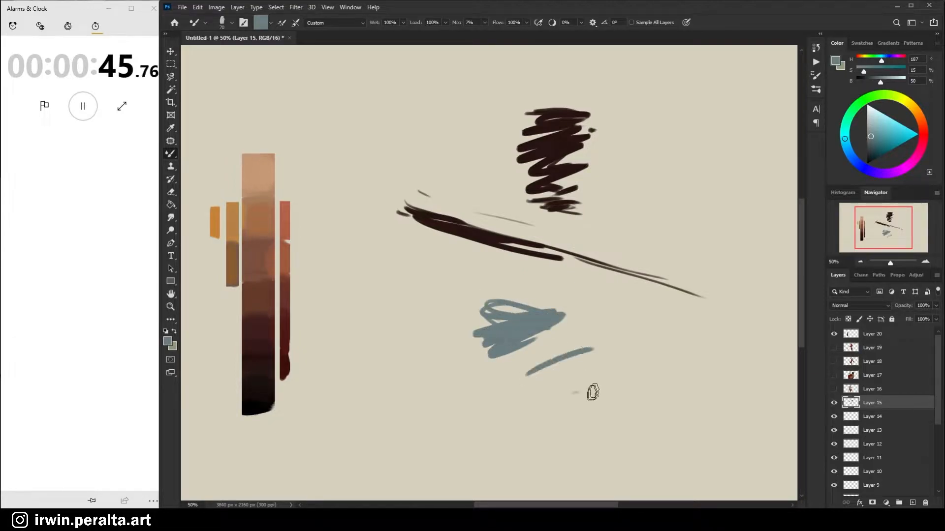
drag(593, 406, 583, 448)
mouse_move(565, 365)
mouse_down()
mouse_move(570, 470)
mouse_move(609, 437)
mouse_move(541, 366)
mouse_move(608, 446)
mouse_up()
drag(566, 313, 578, 337)
drag(620, 271, 588, 396)
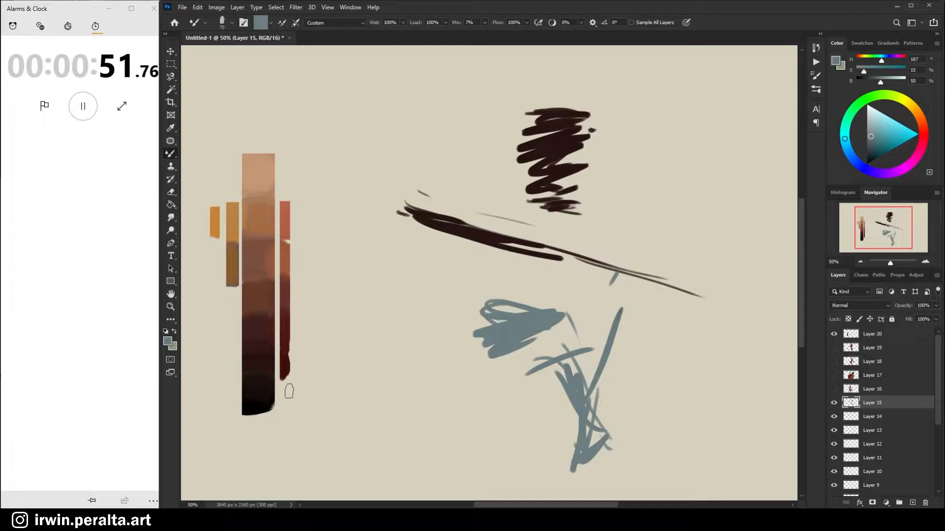
Sample a dark brown from the palette strip and sketch the arm's underside, the torso folds and the lowered rear arm.
alt+click(265, 355)
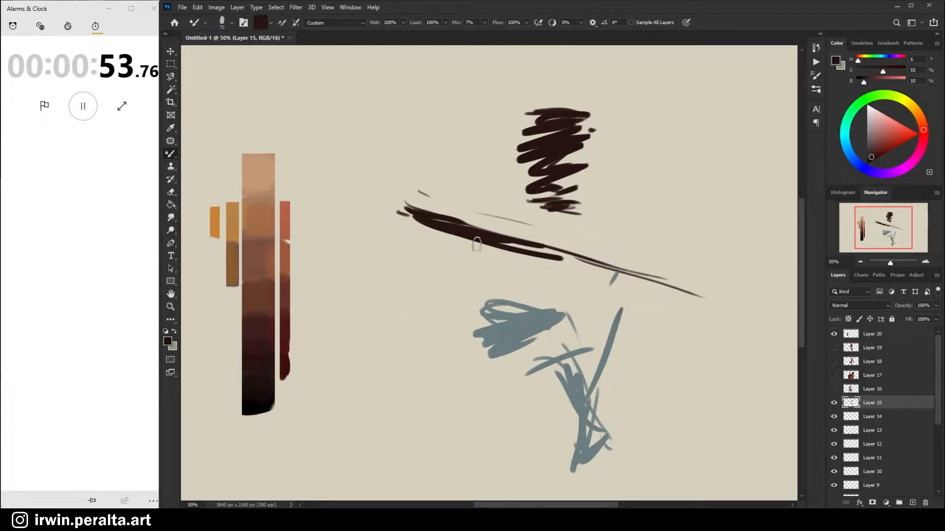
drag(438, 235, 492, 245)
mouse_move(531, 300)
mouse_down()
mouse_move(528, 323)
mouse_move(535, 285)
mouse_move(527, 327)
mouse_up()
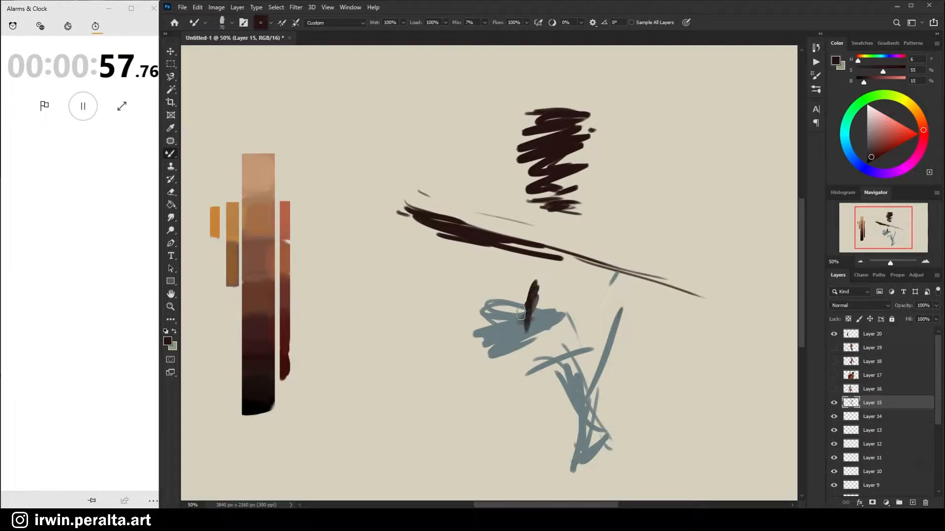
mouse_move(603, 301)
mouse_down()
mouse_move(593, 332)
mouse_move(622, 360)
mouse_move(629, 384)
mouse_up()
drag(631, 309, 633, 363)
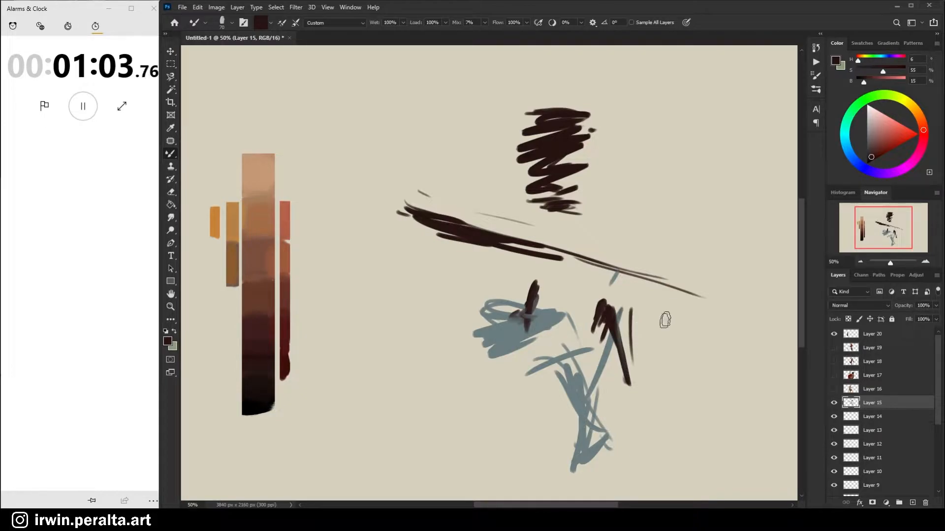
mouse_move(667, 295)
mouse_down()
mouse_move(642, 319)
mouse_move(665, 311)
mouse_up()
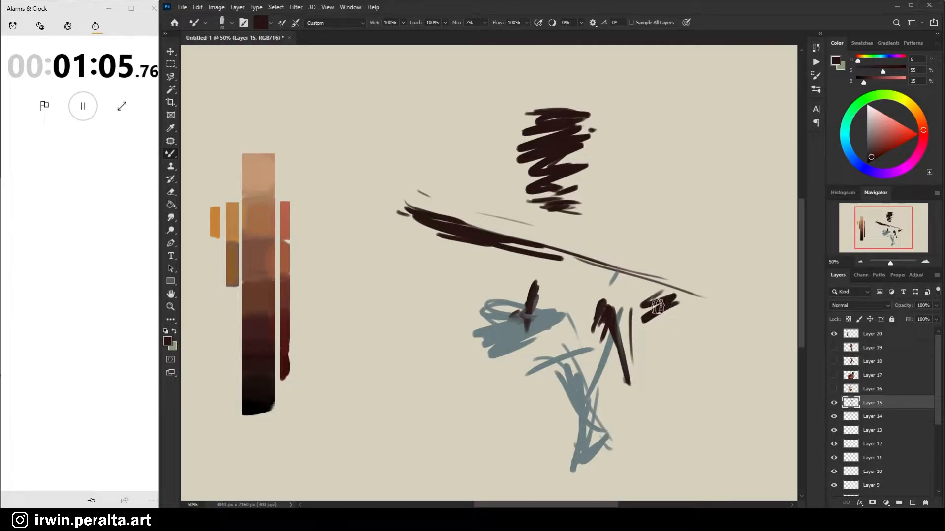
mouse_move(636, 270)
mouse_down()
mouse_move(666, 302)
mouse_move(648, 326)
mouse_move(675, 324)
mouse_move(650, 354)
mouse_up()
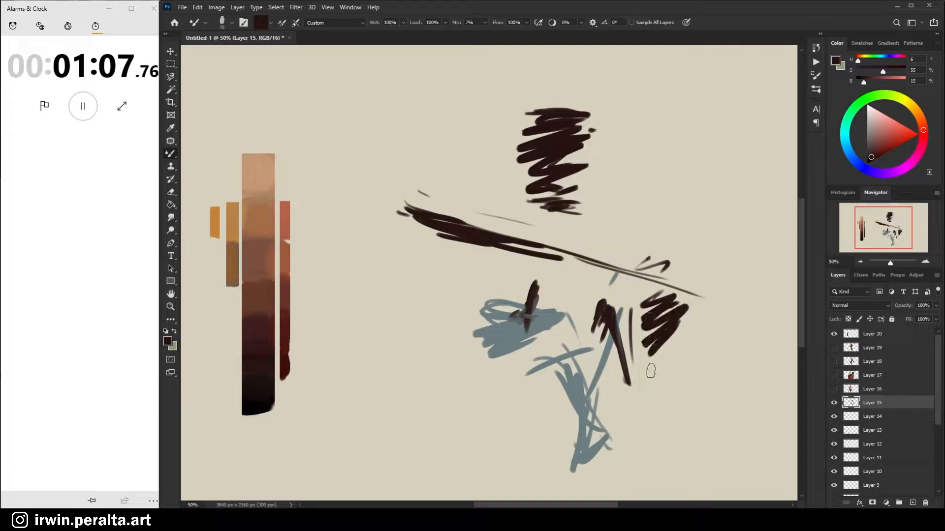
drag(689, 301, 640, 383)
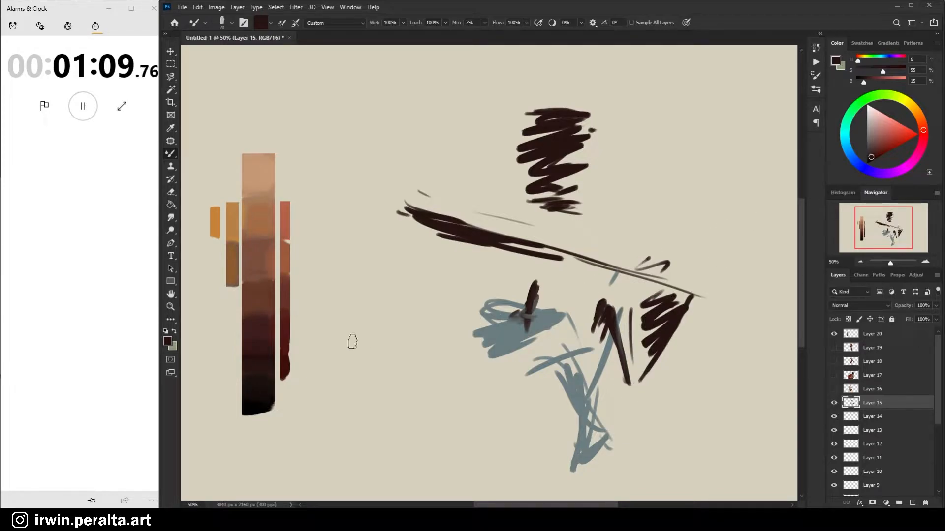
Sample the dark red from the palette and paint the lower rear arm and a looping scribble at the waist.
alt+click(285, 330)
mouse_move(677, 322)
mouse_down()
mouse_move(641, 344)
mouse_move(656, 351)
mouse_move(628, 389)
mouse_move(649, 394)
mouse_up()
mouse_move(597, 295)
mouse_down()
mouse_move(608, 308)
mouse_move(588, 335)
mouse_move(579, 330)
mouse_move(630, 281)
mouse_up()
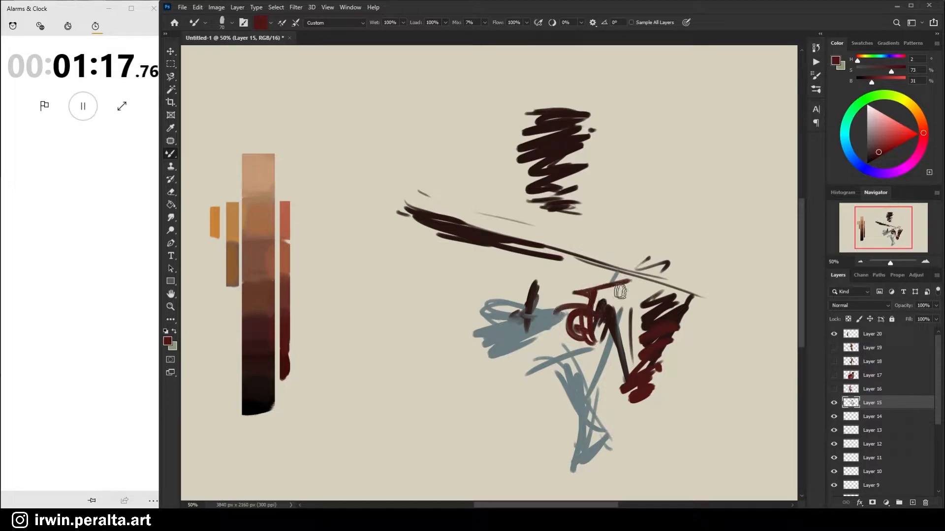
Add dark red strokes to the shoulder, chest outline, face and outstretched forearm.
mouse_move(540, 246)
mouse_down()
mouse_move(591, 276)
mouse_move(581, 271)
mouse_up()
mouse_move(565, 239)
mouse_down()
mouse_move(568, 258)
mouse_move(579, 243)
mouse_move(581, 251)
mouse_move(565, 266)
mouse_up()
drag(534, 240, 585, 273)
mouse_move(506, 265)
mouse_down()
mouse_move(496, 306)
mouse_move(483, 297)
mouse_move(508, 259)
mouse_move(507, 310)
mouse_move(530, 270)
mouse_move(541, 292)
mouse_up()
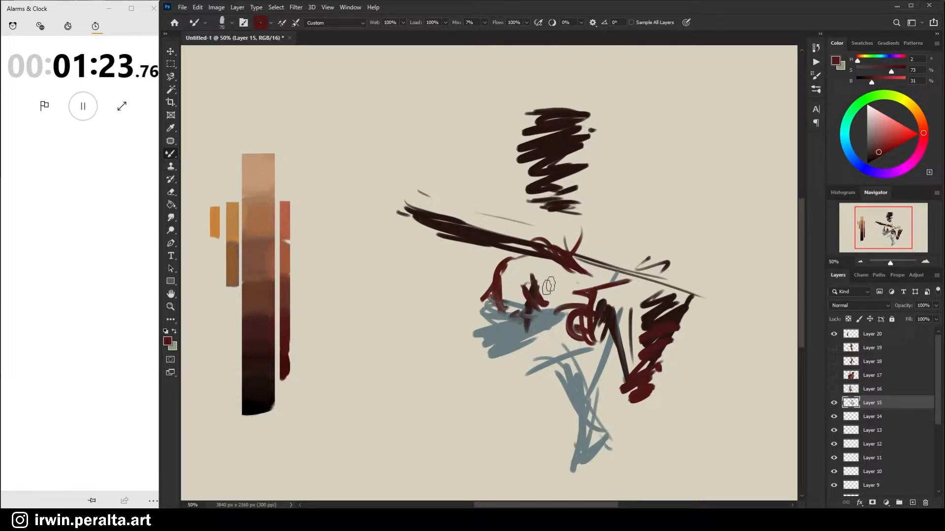
drag(546, 254, 541, 296)
mouse_move(545, 188)
mouse_down()
mouse_move(556, 164)
mouse_move(539, 147)
mouse_move(557, 152)
mouse_move(567, 175)
mouse_move(570, 162)
mouse_move(566, 186)
mouse_up()
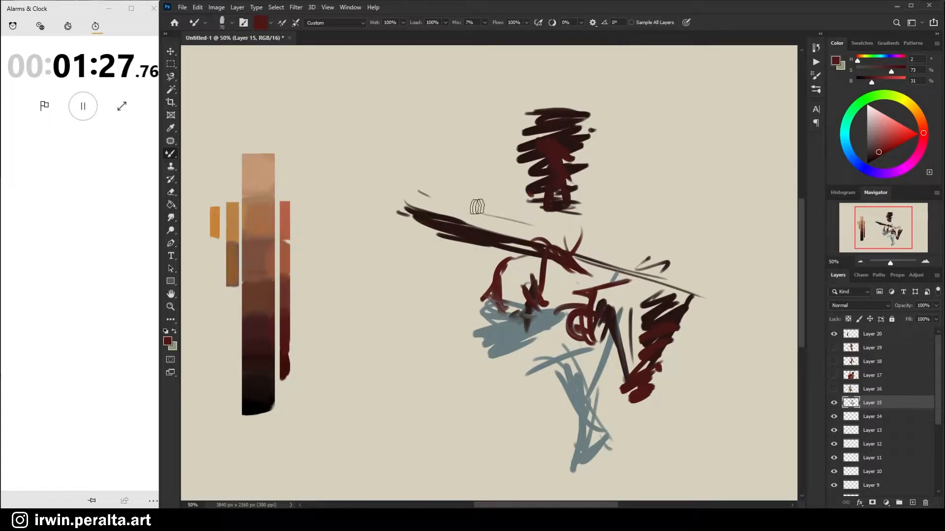
mouse_move(444, 218)
mouse_down()
mouse_move(485, 233)
mouse_move(420, 222)
mouse_move(488, 242)
mouse_move(475, 249)
mouse_move(425, 222)
mouse_move(467, 244)
mouse_up()
Sample a near-black brown from the palette and sketch the foot and curved contours at the base of the legs.
alt+click(258, 391)
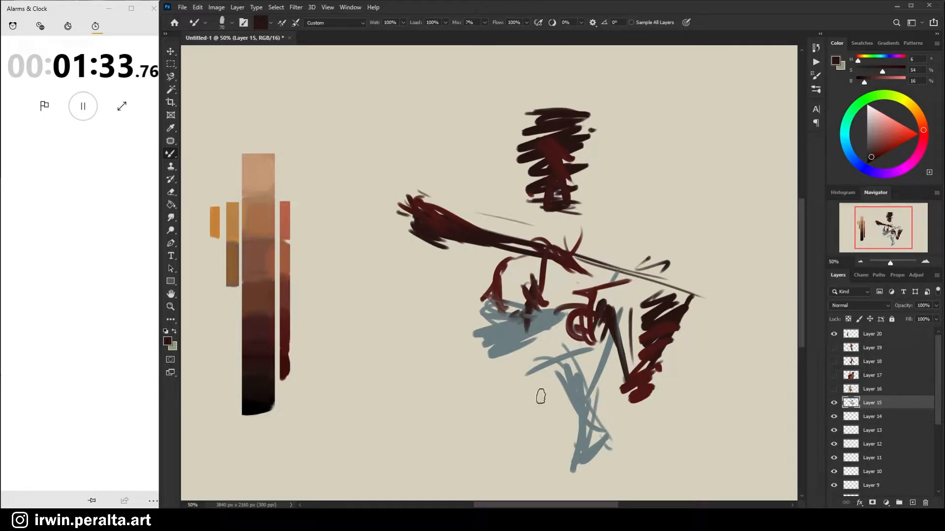
mouse_move(516, 458)
mouse_down()
mouse_move(539, 459)
mouse_move(501, 456)
mouse_move(534, 460)
mouse_move(538, 433)
mouse_move(586, 435)
mouse_move(572, 431)
mouse_move(549, 454)
mouse_move(522, 454)
mouse_move(561, 466)
mouse_up()
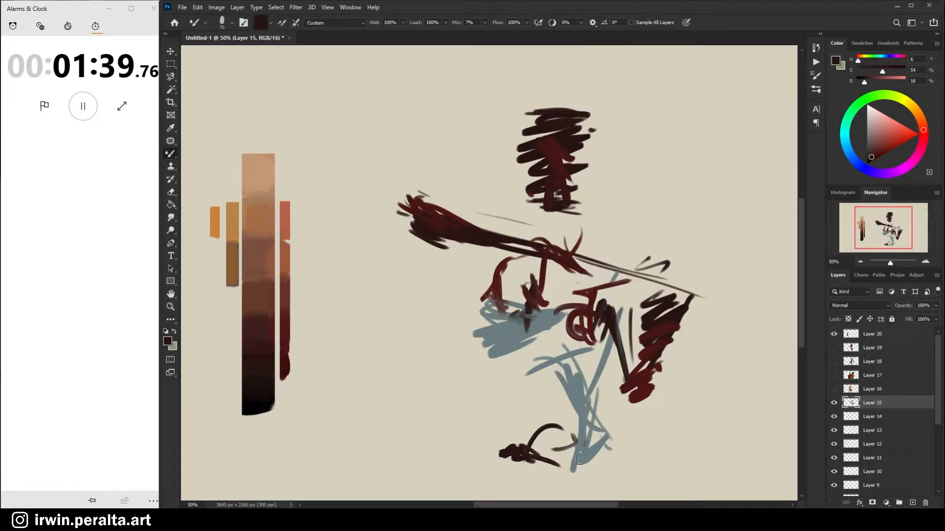
drag(599, 442, 587, 495)
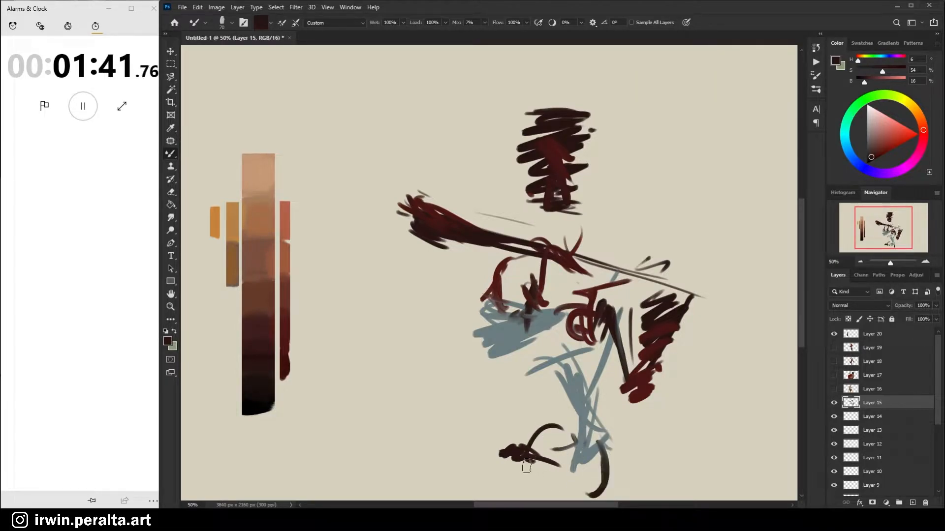
Sample a medium-dark brown from the palette and fill the horizontal lower leg, the knee area and the front of the chest.
alt+click(257, 322)
mouse_move(415, 471)
mouse_down()
mouse_move(518, 462)
mouse_move(424, 484)
mouse_move(453, 492)
mouse_move(543, 481)
mouse_move(436, 475)
mouse_move(539, 468)
mouse_move(433, 493)
mouse_move(542, 490)
mouse_move(597, 441)
mouse_move(547, 459)
mouse_move(562, 453)
mouse_move(596, 475)
mouse_move(514, 481)
mouse_move(557, 478)
mouse_move(587, 490)
mouse_move(577, 438)
mouse_move(594, 474)
mouse_up()
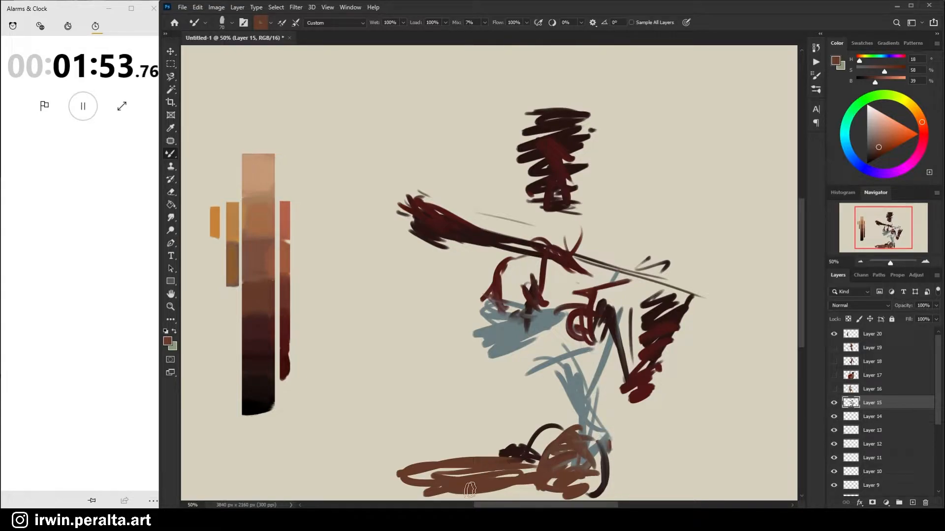
drag(471, 489, 579, 475)
drag(511, 301, 526, 263)
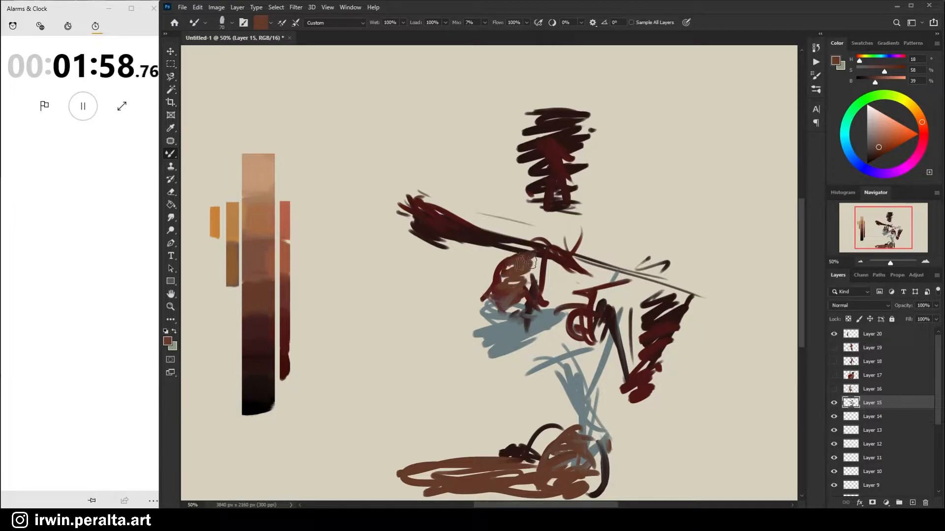
Darken the front chest edge with a sampled dark brown, then block in the torso and rear shoulder with medium-dark brown.
alt+click(268, 339)
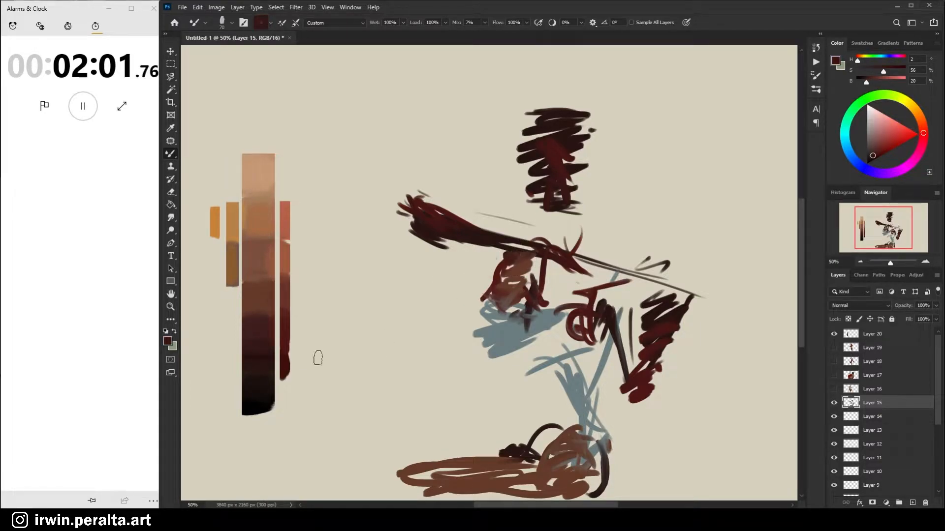
alt+click(266, 386)
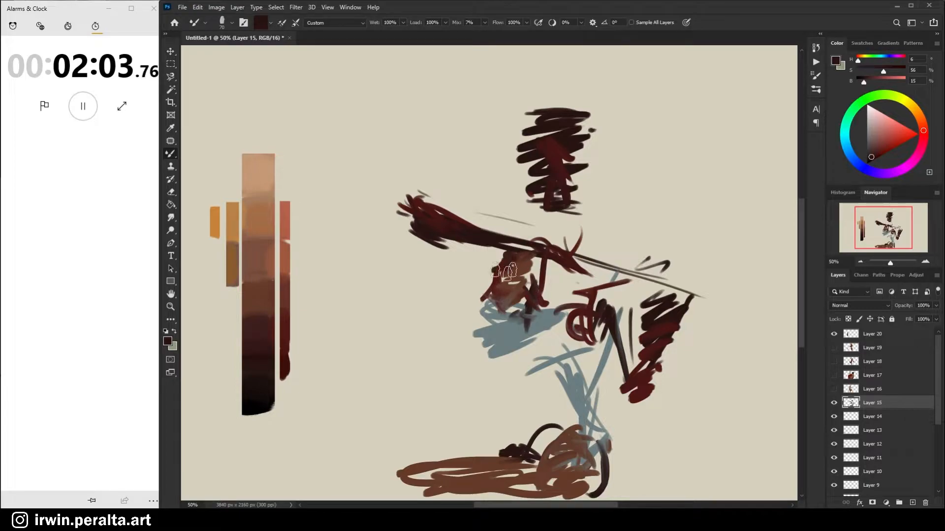
alt+click(254, 327)
mouse_move(576, 301)
mouse_down()
mouse_move(552, 275)
mouse_move(580, 298)
mouse_move(564, 278)
mouse_move(601, 295)
mouse_move(569, 293)
mouse_up()
mouse_move(630, 276)
mouse_down()
mouse_move(622, 261)
mouse_move(615, 268)
mouse_move(635, 275)
mouse_move(627, 317)
mouse_move(622, 311)
mouse_move(630, 365)
mouse_up()
Resample the palette's dark red and blend strokes across the rear upper arm and along the shoulder line.
alt+click(278, 352)
alt+click(285, 354)
mouse_move(622, 294)
mouse_down()
mouse_move(613, 270)
mouse_move(591, 296)
mouse_up()
drag(574, 264, 608, 259)
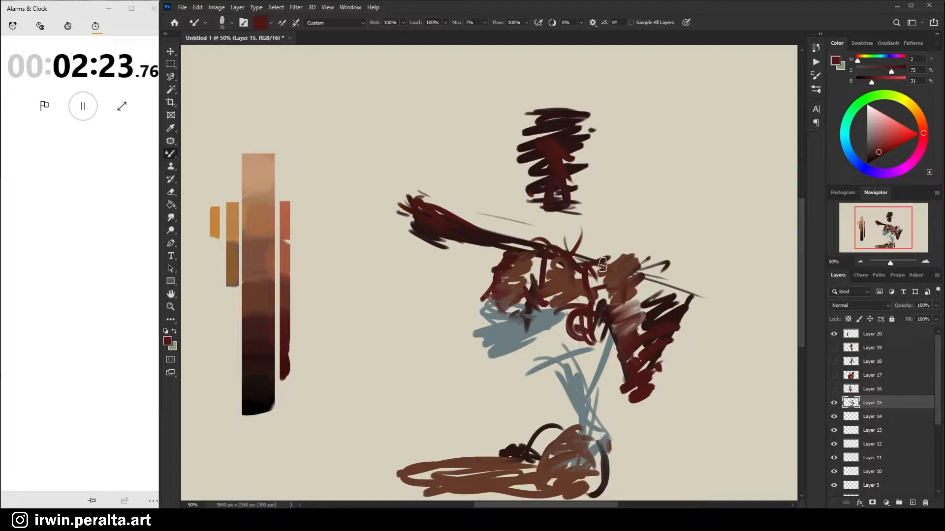
Paint the top of the shoulders in sampled dark ochre and the upper side of the outstretched arm in medium brown.
key(alt)
alt+click(234, 258)
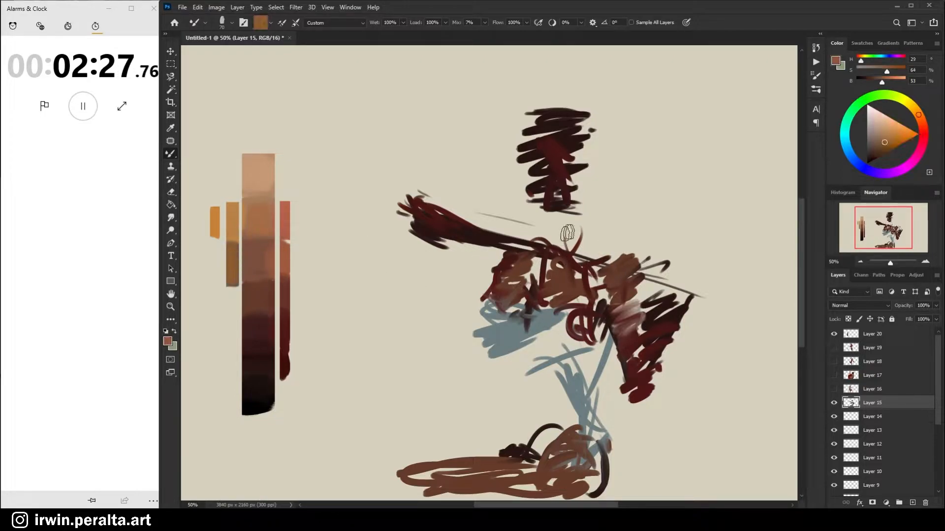
mouse_move(571, 237)
mouse_down()
mouse_move(595, 246)
mouse_move(567, 238)
mouse_move(612, 248)
mouse_move(625, 262)
mouse_move(632, 252)
mouse_move(546, 230)
mouse_up()
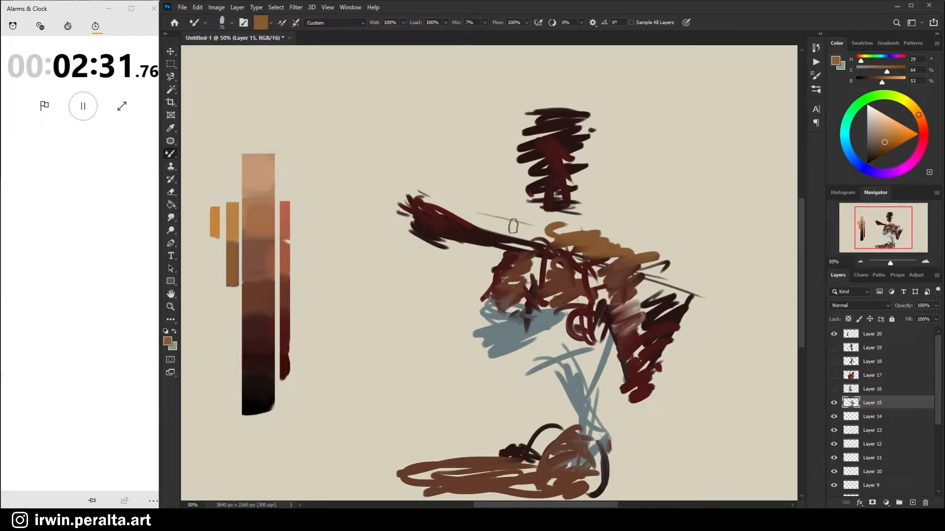
alt+click(258, 282)
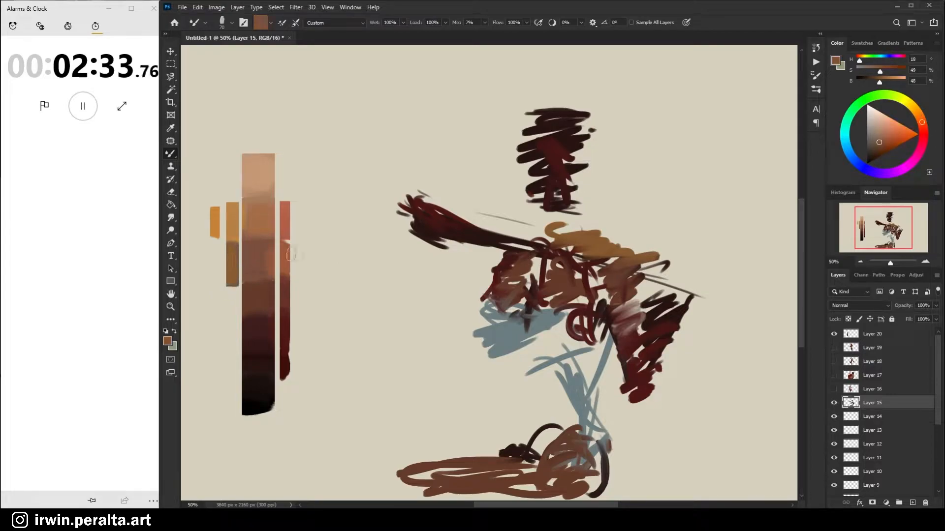
mouse_move(423, 210)
mouse_down()
mouse_move(442, 201)
mouse_move(556, 251)
mouse_up()
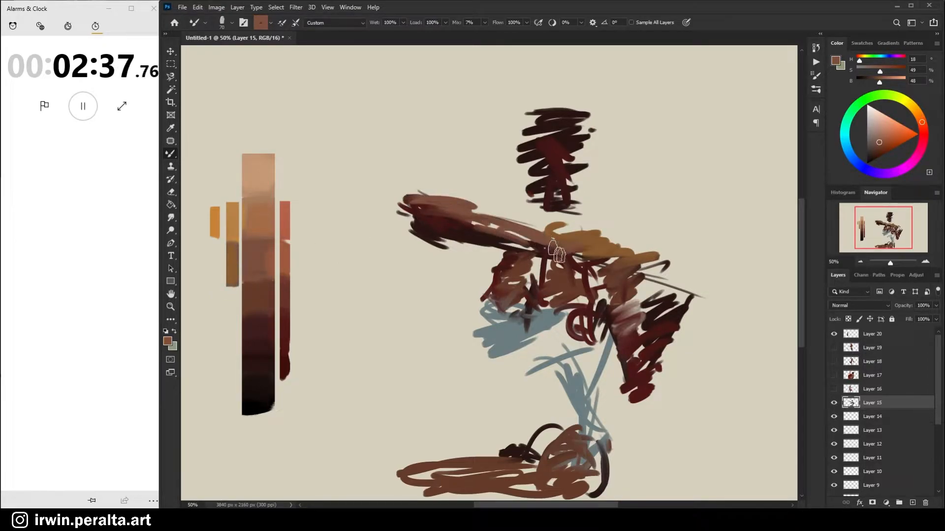
Shade beneath the shoulder with a dark red-brown, then paint the far shoulder and neck with the palette's dark red.
alt+click(257, 338)
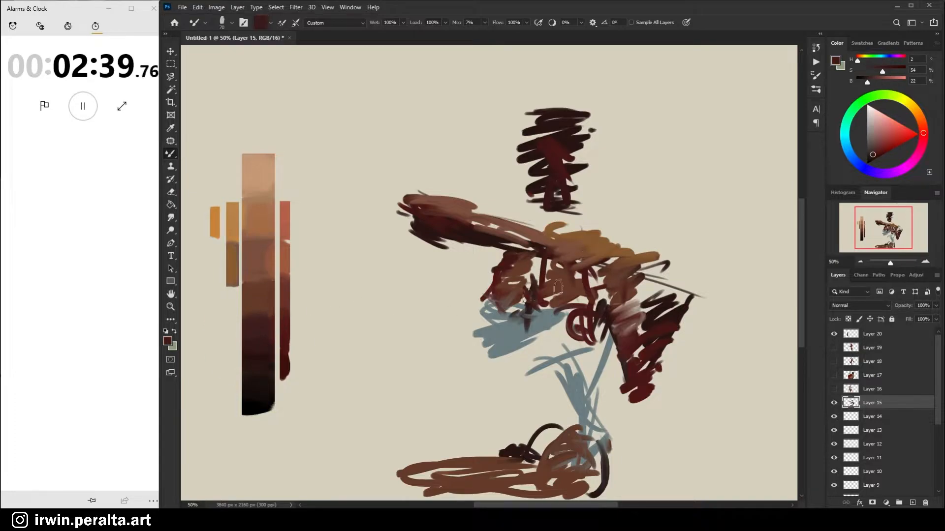
drag(543, 254, 610, 291)
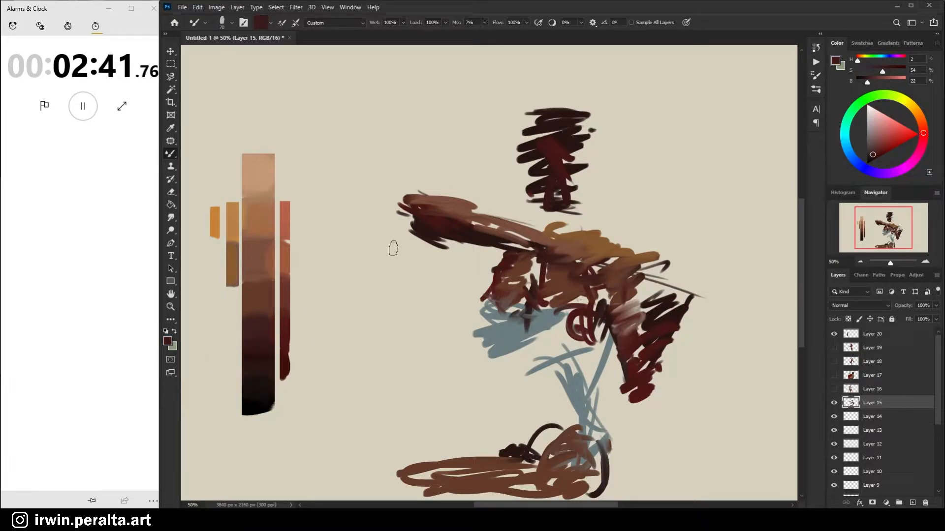
alt+click(288, 334)
mouse_move(505, 217)
mouse_down()
mouse_move(541, 211)
mouse_move(493, 209)
mouse_move(522, 216)
mouse_move(473, 199)
mouse_move(494, 213)
mouse_move(554, 217)
mouse_move(546, 234)
mouse_move(562, 214)
mouse_move(552, 166)
mouse_move(535, 158)
mouse_up()
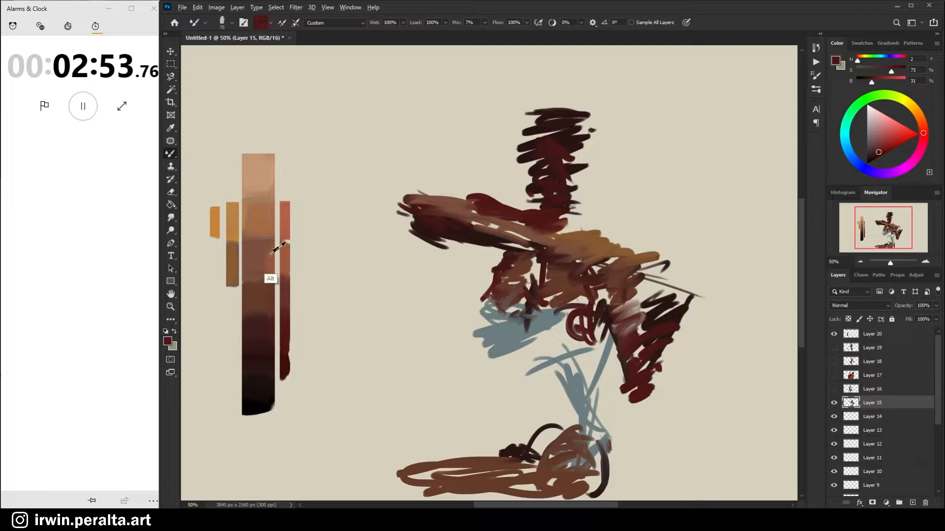
Paint the face with a sampled orange-brown and highlight the outstretched arm with the lighter ochre from the palette.
alt+click(286, 258)
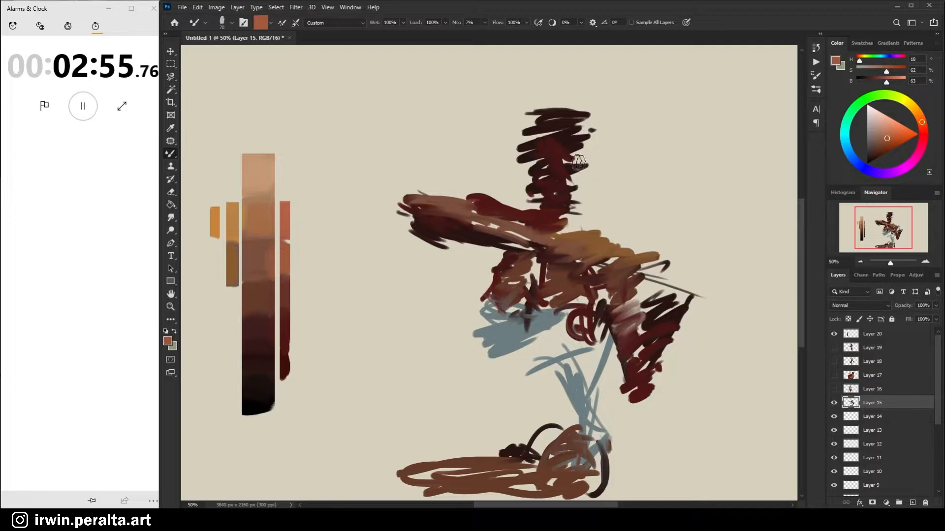
mouse_move(564, 150)
mouse_down()
mouse_move(546, 155)
mouse_move(580, 186)
mouse_move(554, 177)
mouse_move(574, 205)
mouse_move(538, 158)
mouse_move(566, 150)
mouse_move(571, 197)
mouse_move(576, 172)
mouse_move(534, 208)
mouse_up()
alt+click(232, 219)
mouse_move(449, 207)
mouse_down()
mouse_move(483, 212)
mouse_move(443, 195)
mouse_move(512, 221)
mouse_move(486, 226)
mouse_move(557, 240)
mouse_up()
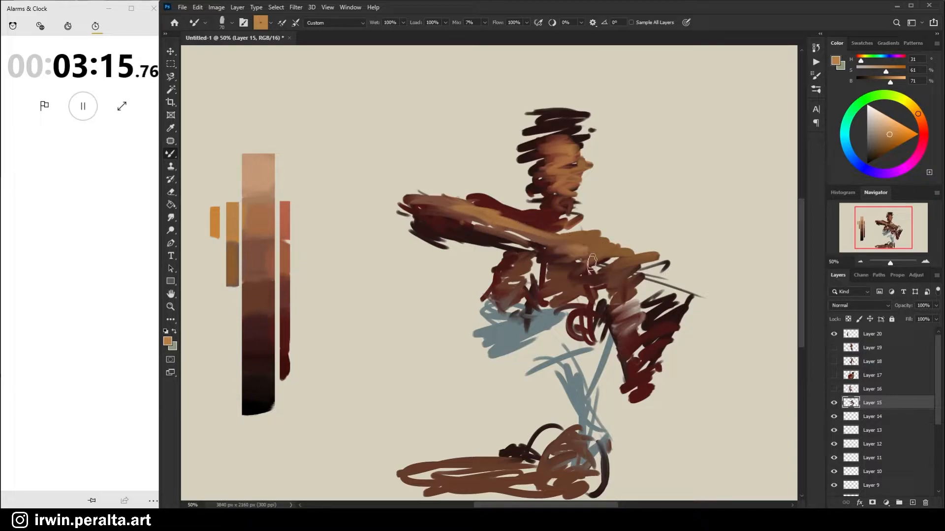
Deepen the chest shadows with a sampled dark brown and refill the mid-torso with brown sampled from the figure.
key(alt)
alt+click(288, 363)
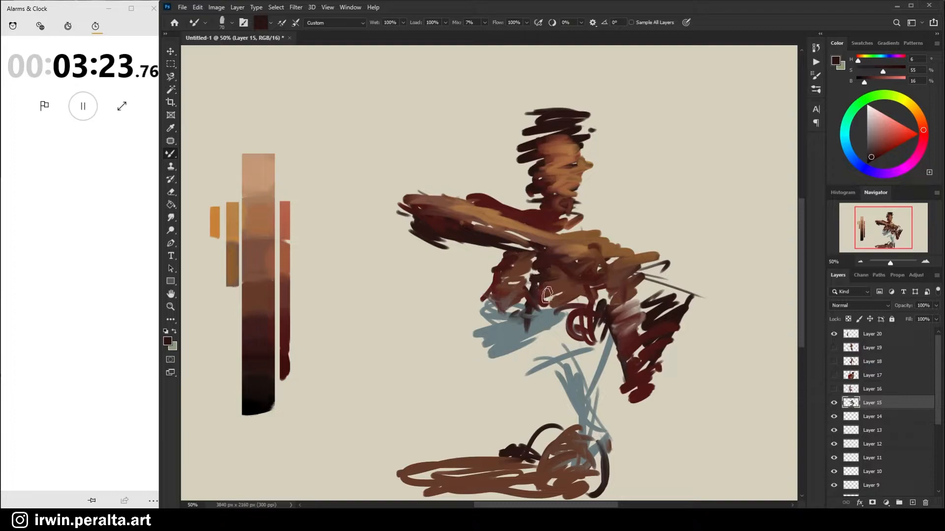
alt+click(557, 274)
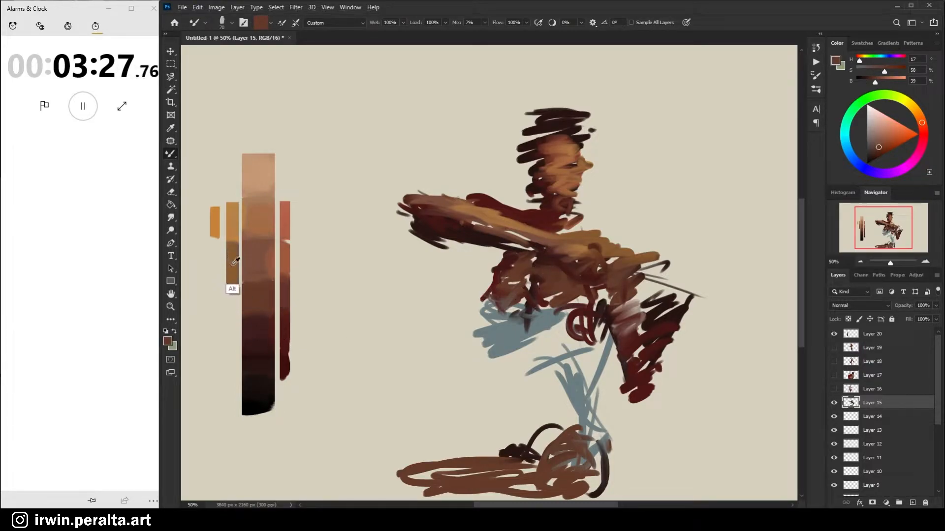
Highlight the front of the torso with the palette's dark ochre and bright orange.
alt+click(231, 281)
mouse_move(517, 286)
mouse_down()
mouse_move(523, 281)
mouse_move(517, 293)
mouse_up()
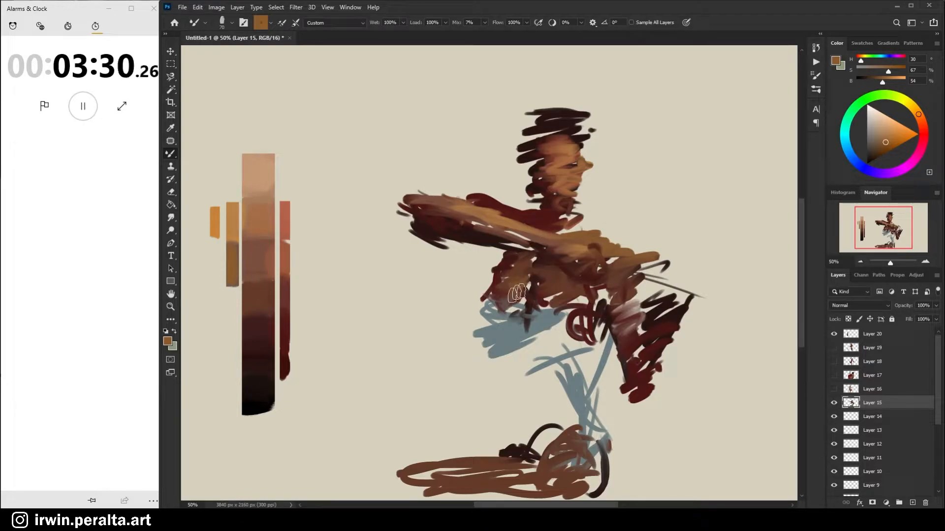
alt+click(216, 220)
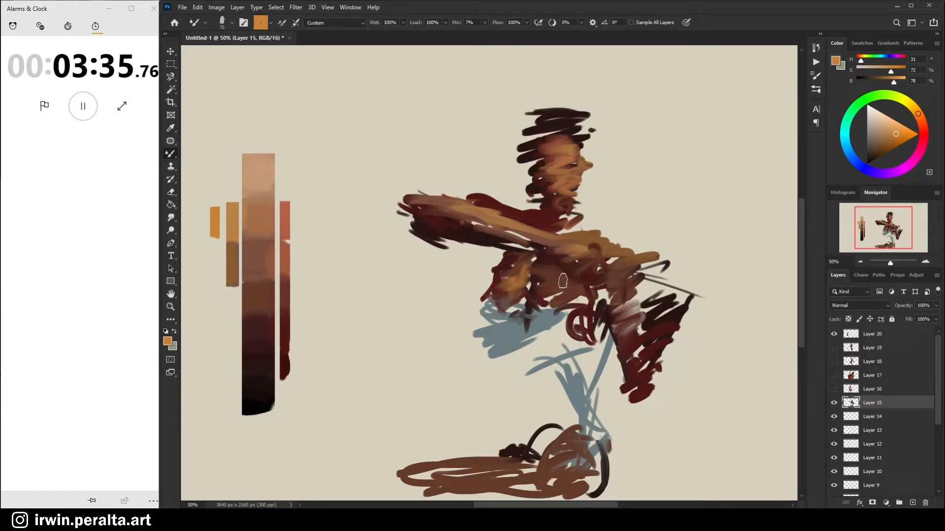
Highlight the lower torso and chest with bright orange, then deepen the near shoulder with the palette's dark red.
mouse_move(560, 284)
mouse_down()
mouse_move(559, 276)
mouse_move(566, 286)
mouse_move(546, 306)
mouse_up()
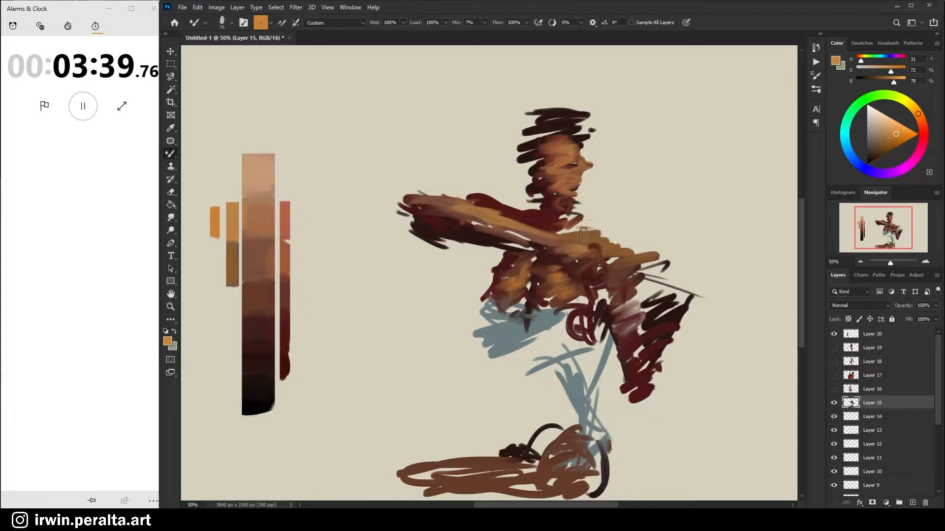
drag(569, 234, 572, 233)
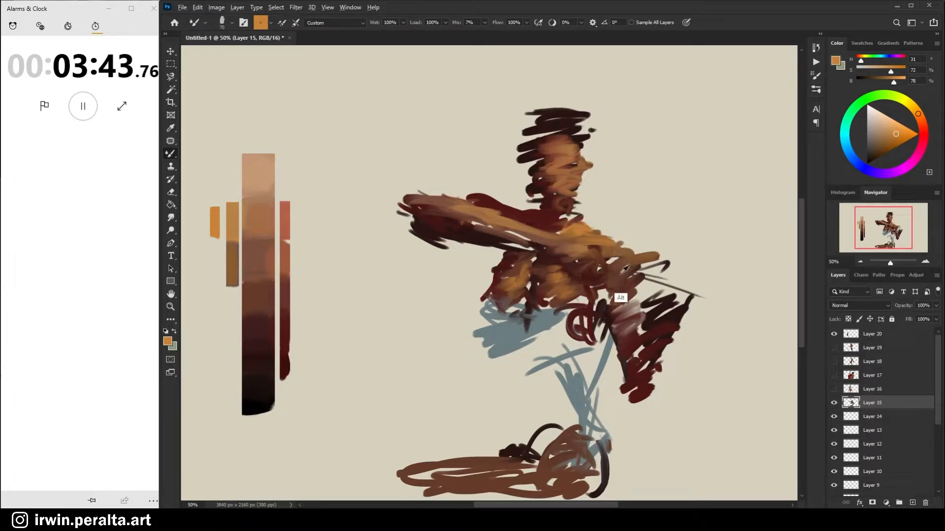
alt+click(287, 344)
mouse_move(620, 266)
mouse_down()
mouse_move(605, 244)
mouse_move(617, 231)
mouse_up()
Block in the trouser leg with sampled blue-gray and overlay muted mauve strokes sampled from the bent arm.
alt+click(545, 315)
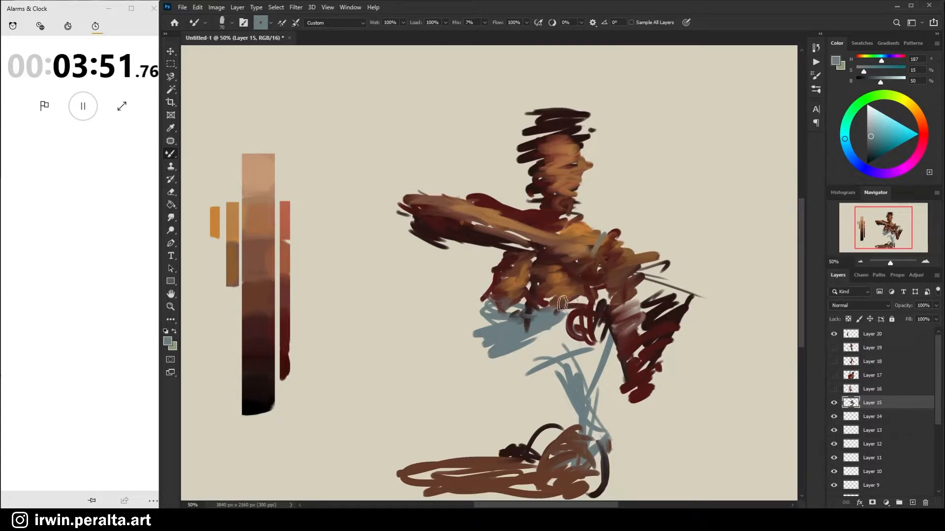
mouse_move(574, 284)
mouse_down()
mouse_move(555, 323)
mouse_move(571, 323)
mouse_move(554, 318)
mouse_move(564, 328)
mouse_move(511, 350)
mouse_move(560, 333)
mouse_move(530, 390)
mouse_move(523, 369)
mouse_move(522, 419)
mouse_move(521, 380)
mouse_move(532, 379)
mouse_move(525, 436)
mouse_move(515, 339)
mouse_move(520, 447)
mouse_move(515, 337)
mouse_move(495, 333)
mouse_move(526, 365)
mouse_move(516, 372)
mouse_move(535, 348)
mouse_move(523, 382)
mouse_move(521, 451)
mouse_up()
alt+click(634, 350)
mouse_move(507, 371)
mouse_down()
mouse_move(527, 389)
mouse_move(528, 406)
mouse_up()
drag(515, 348, 516, 363)
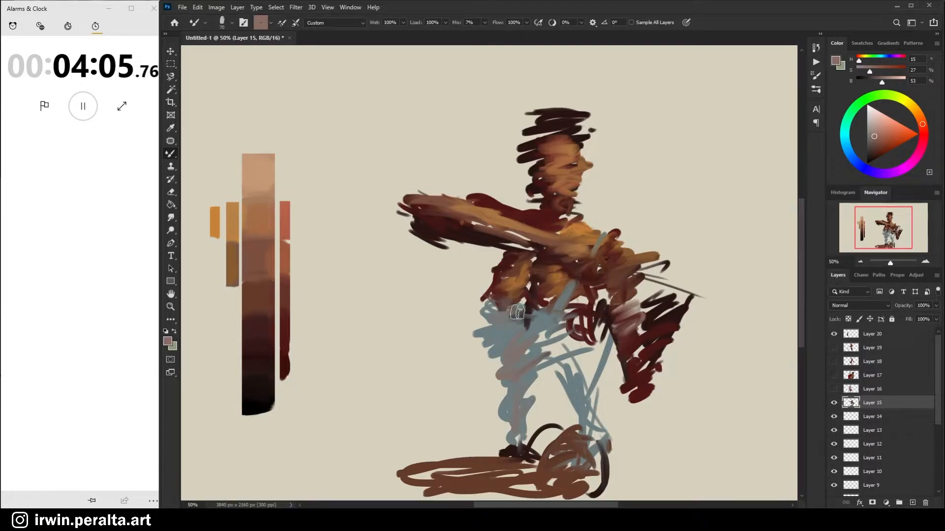
Extend the waist of the trousers with sampled blue-gray, then shade the hips with a sampled dark gray.
alt+click(507, 346)
mouse_move(498, 306)
mouse_down()
mouse_move(517, 304)
mouse_move(505, 317)
mouse_up()
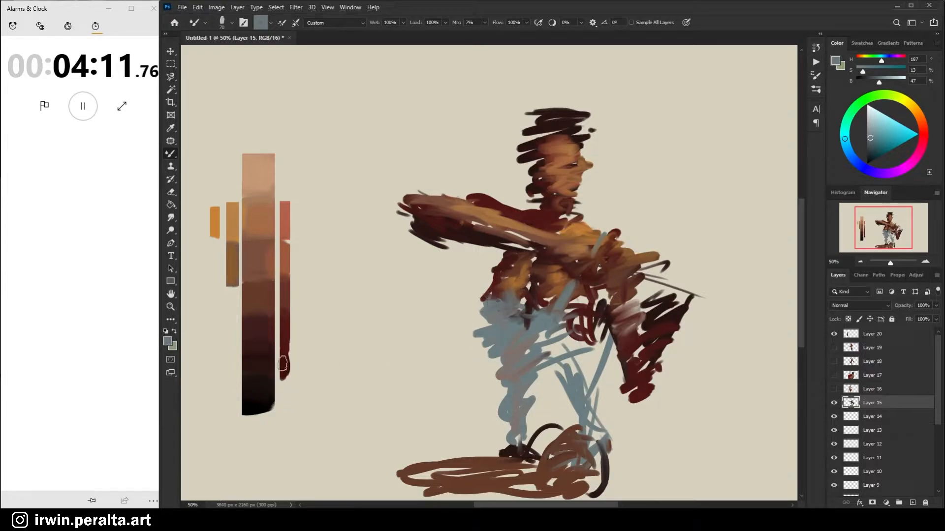
alt+click(263, 371)
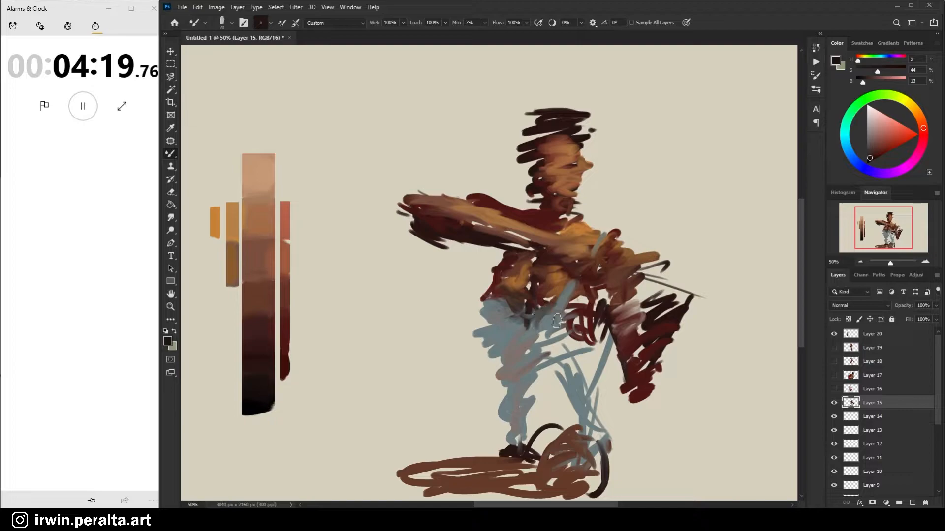
alt+click(549, 319)
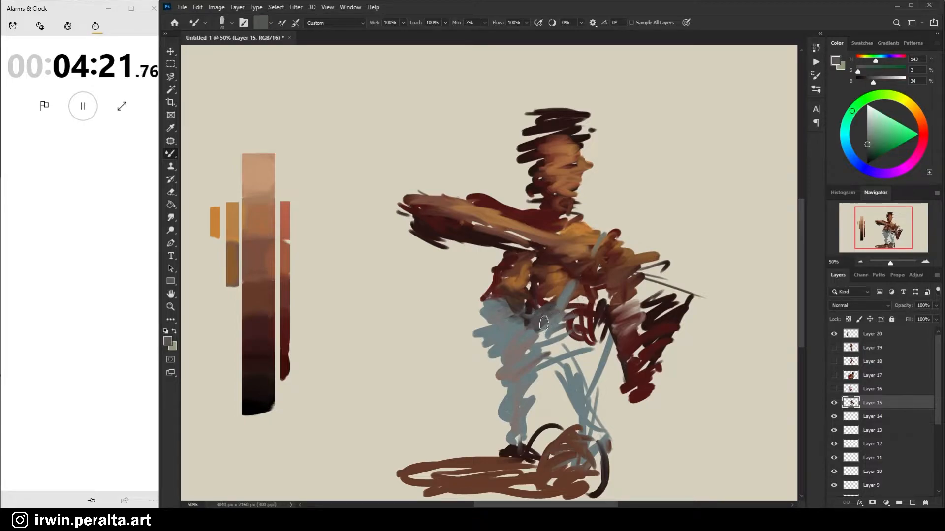
mouse_move(552, 315)
mouse_down()
mouse_move(543, 340)
mouse_move(497, 316)
mouse_move(477, 322)
mouse_up()
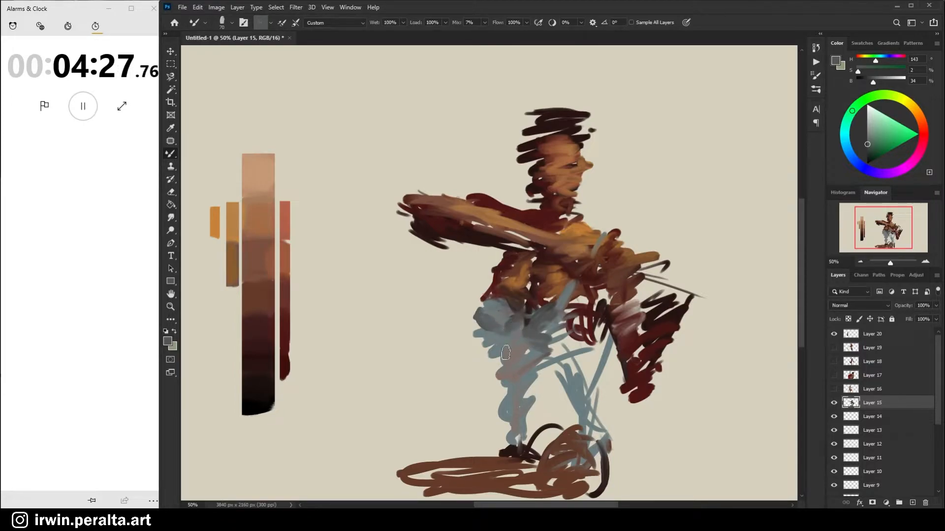
Darken the trouser folds below the waist with sampled dark brown and blend a sampled trouser tone down the leg.
alt+click(536, 306)
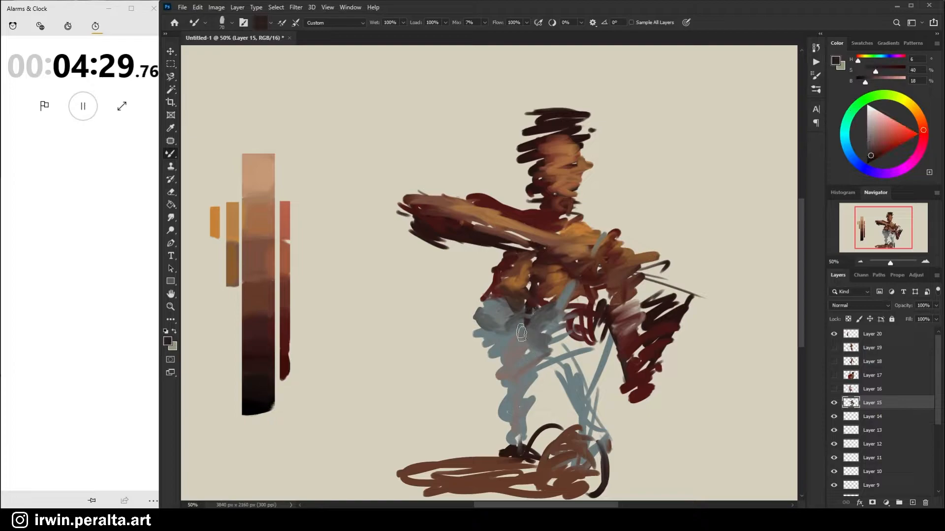
mouse_move(525, 322)
mouse_down()
mouse_move(534, 335)
mouse_move(541, 324)
mouse_up()
alt+click(543, 325)
alt+click(536, 363)
drag(530, 379, 524, 426)
Mix a pale gray-green and fill the front of the trousers from hip to knee.
click(870, 127)
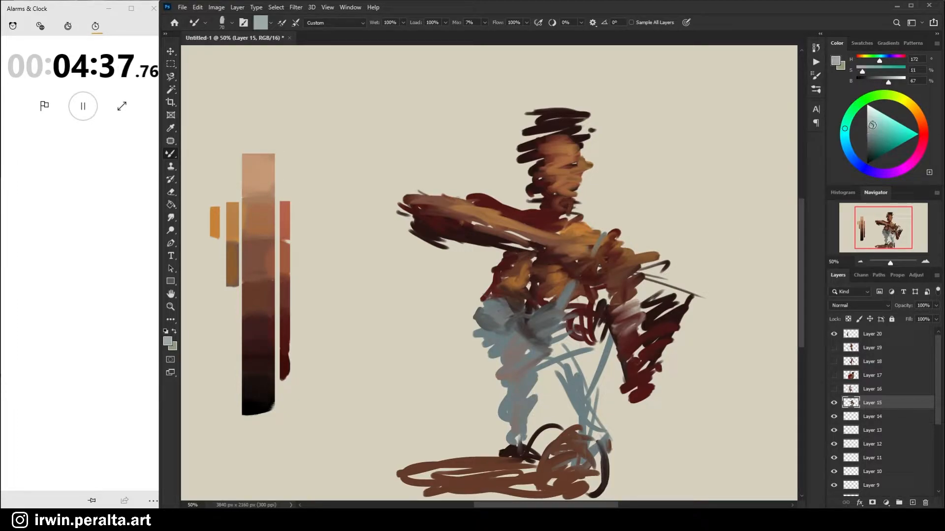
drag(896, 98, 886, 95)
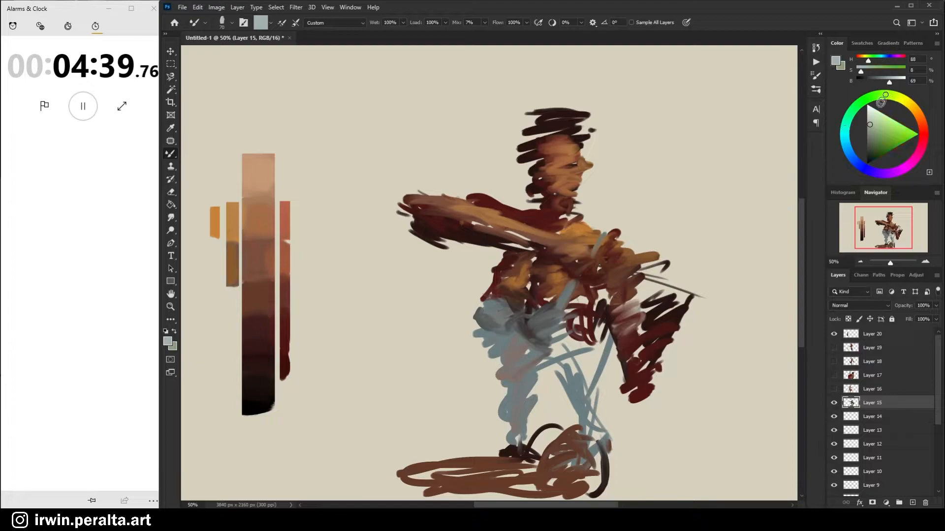
mouse_move(544, 353)
mouse_down()
mouse_move(553, 396)
mouse_move(557, 381)
mouse_move(539, 434)
mouse_move(538, 414)
mouse_move(565, 411)
mouse_move(536, 432)
mouse_move(546, 431)
mouse_move(541, 453)
mouse_move(547, 442)
mouse_move(539, 453)
mouse_move(578, 413)
mouse_move(554, 438)
mouse_move(570, 405)
mouse_move(615, 445)
mouse_move(584, 357)
mouse_move(604, 331)
mouse_move(577, 346)
mouse_move(585, 326)
mouse_move(572, 332)
mouse_move(578, 353)
mouse_move(593, 339)
mouse_move(583, 344)
mouse_move(558, 328)
mouse_move(572, 307)
mouse_move(564, 333)
mouse_up()
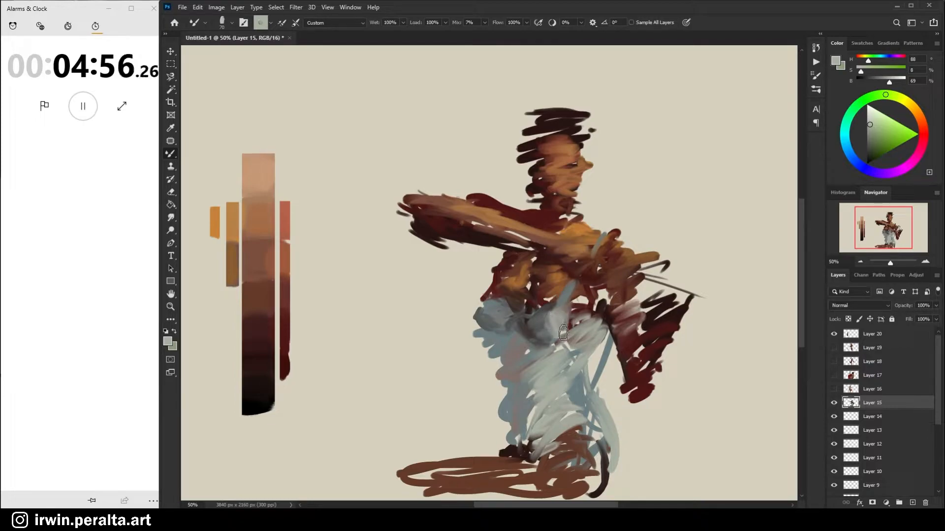
Shade the front hip with sampled gray and repaint the rear edge of the waist with a sampled gray.
alt+click(542, 316)
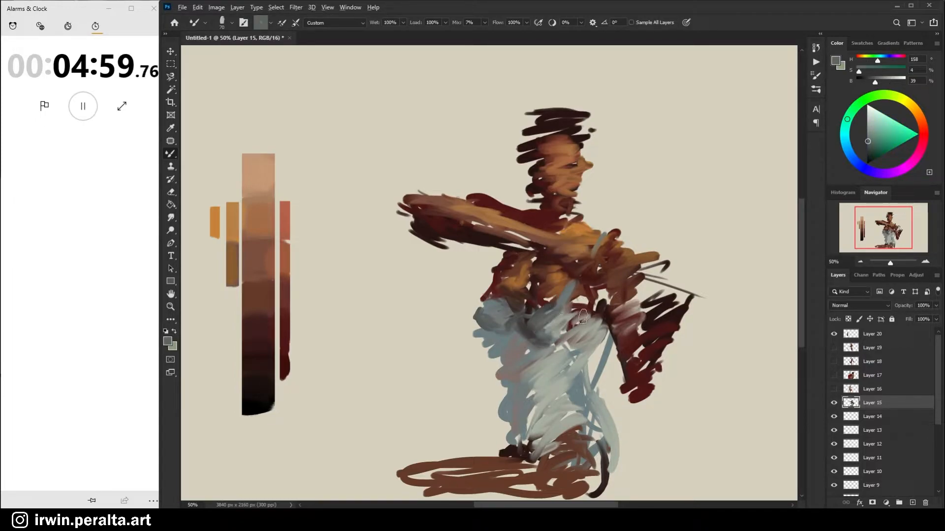
alt+click(521, 315)
drag(499, 296, 469, 324)
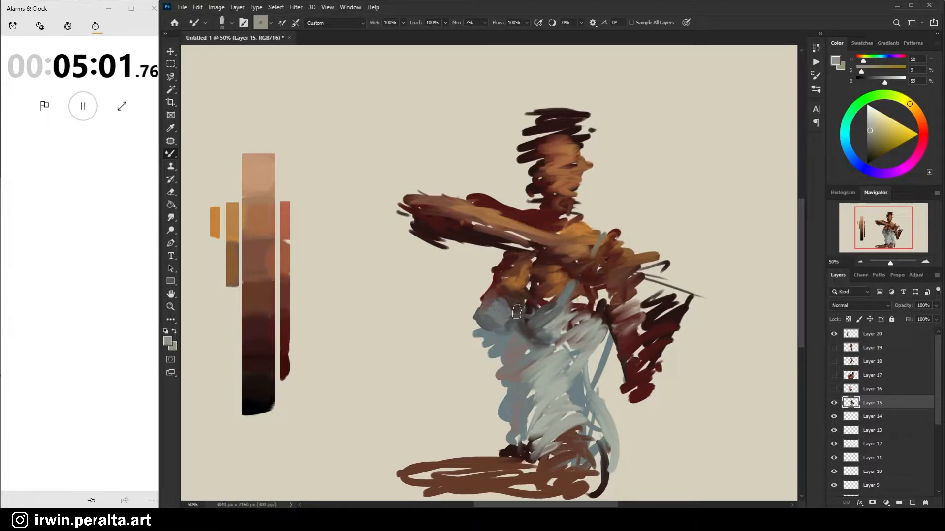
key(ctrl+z)
drag(484, 310, 481, 312)
Paint the side of the torso above the waist with browns sampled from the figure.
alt+click(502, 290)
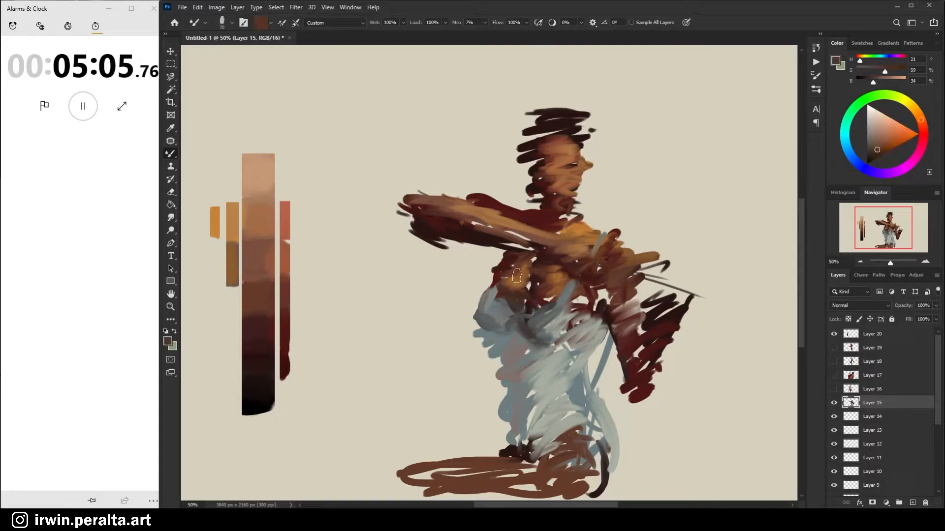
alt+click(508, 270)
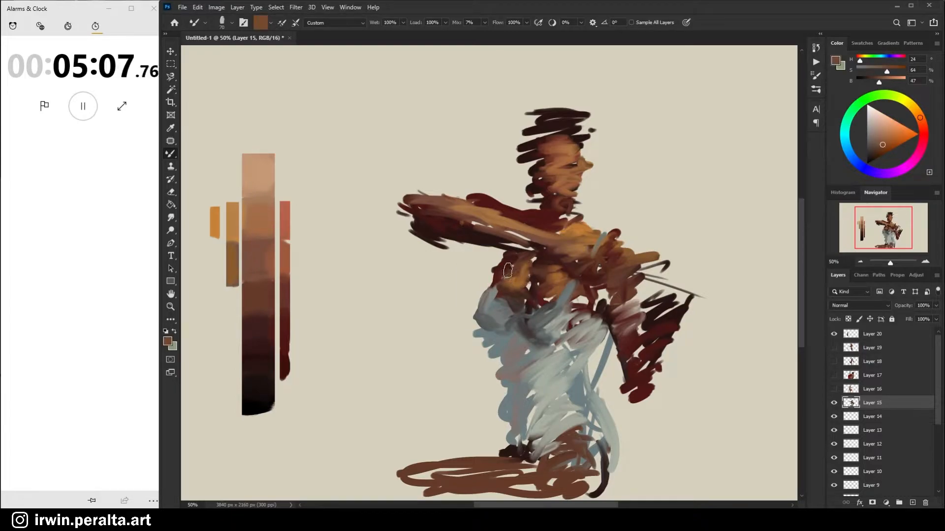
mouse_move(507, 280)
mouse_down()
mouse_move(493, 296)
mouse_move(499, 305)
mouse_up()
alt+click(504, 271)
Trim the rear edge of the trousers from hip to ankle with the sampled background beige.
alt+click(499, 331)
alt+click(476, 296)
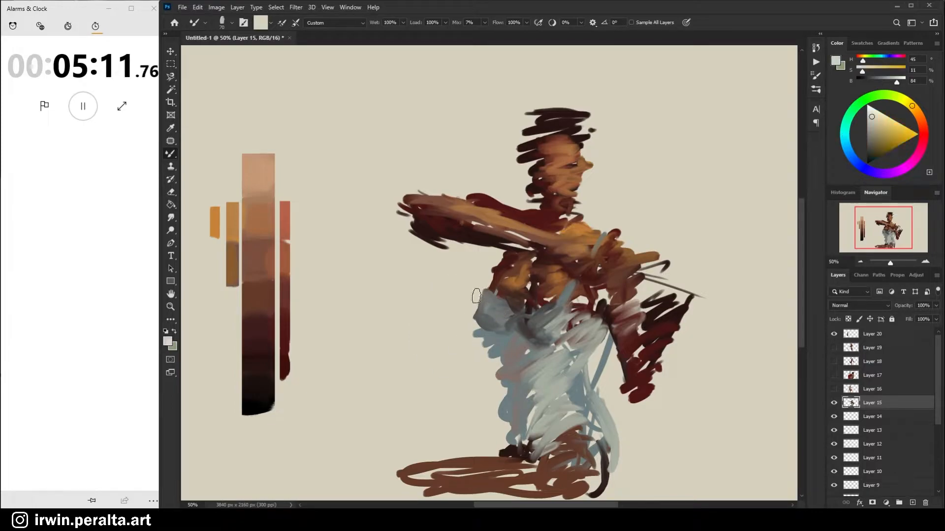
mouse_move(468, 321)
mouse_down()
mouse_move(485, 340)
mouse_move(475, 315)
mouse_move(489, 337)
mouse_move(478, 342)
mouse_move(516, 391)
mouse_move(498, 405)
mouse_move(502, 441)
mouse_up()
Shade the crease running down the trouser leg with dark and mid grays sampled from the trousers.
alt+click(522, 348)
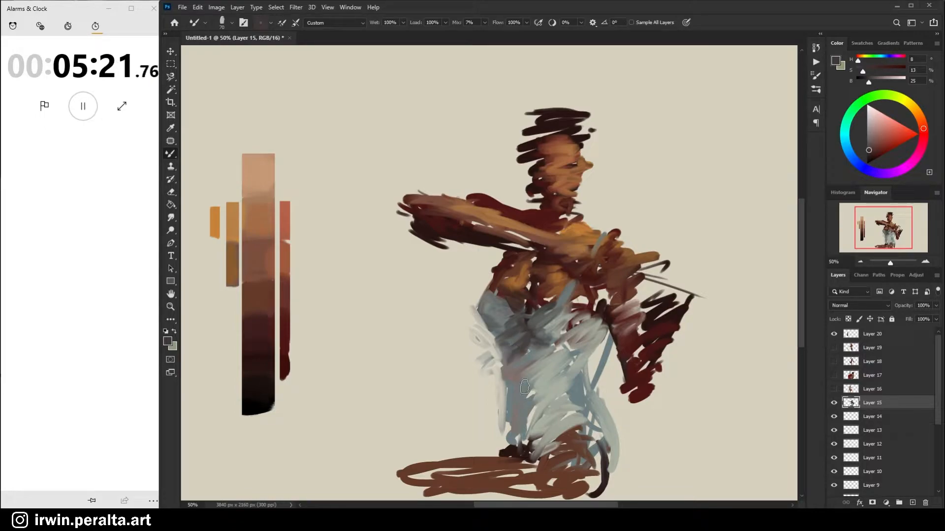
mouse_move(518, 351)
mouse_down()
mouse_move(522, 432)
mouse_move(523, 361)
mouse_up()
alt+click(520, 401)
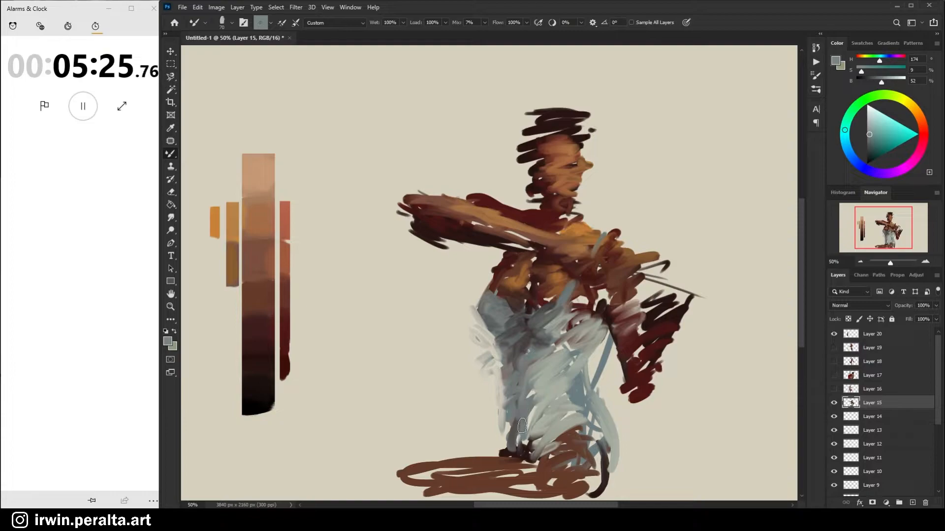
alt+click(518, 443)
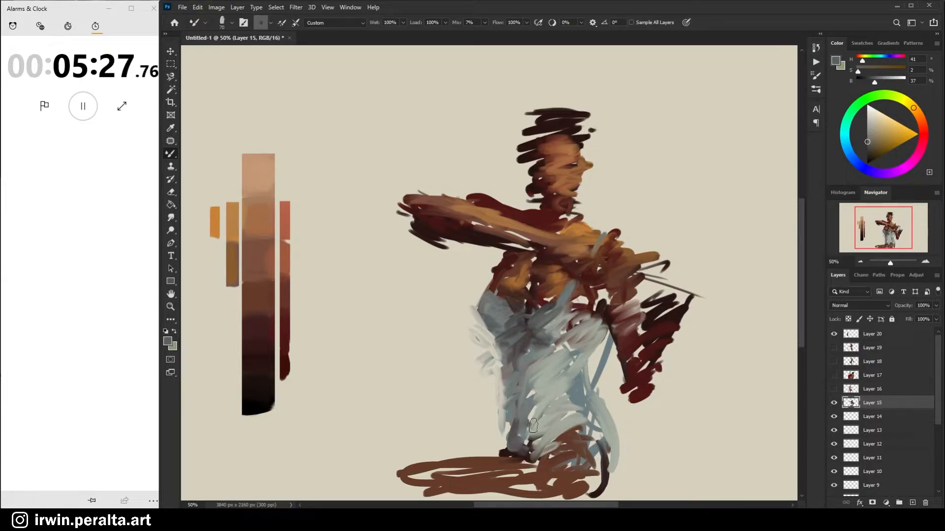
Fill in the bent knee with a tone sampled from the trousers and a dark red sampled from the arm.
alt+click(541, 333)
mouse_move(570, 446)
mouse_down()
mouse_move(591, 441)
mouse_move(573, 479)
mouse_up()
alt+click(637, 341)
mouse_move(571, 446)
mouse_down()
mouse_move(594, 469)
mouse_move(574, 473)
mouse_up()
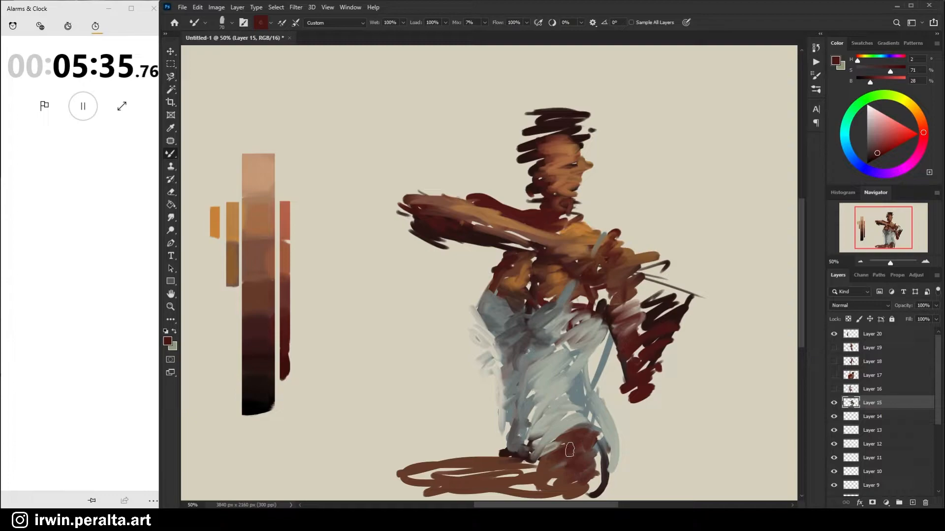
Highlight the knee and kneeling lower leg with the palette's bright orange, then extend the foot with sampled brown.
alt+click(217, 221)
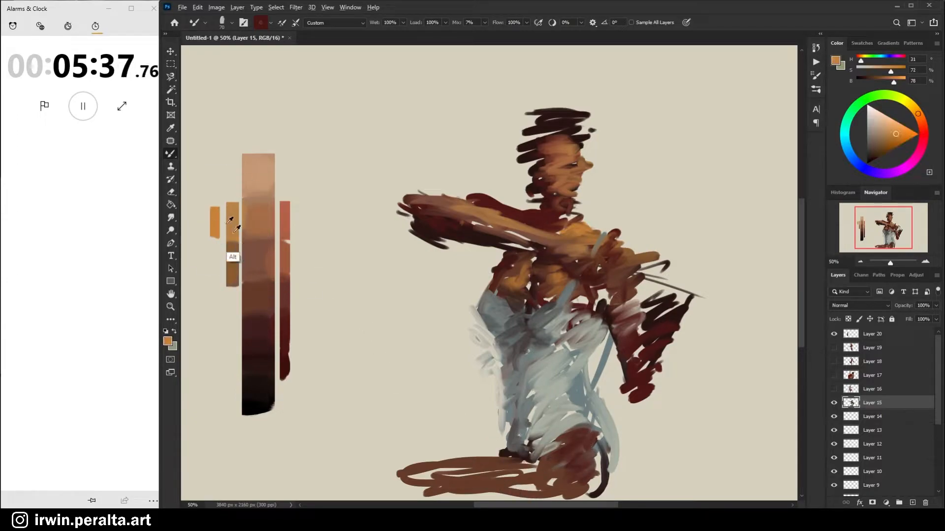
mouse_move(479, 474)
mouse_down()
mouse_move(552, 479)
mouse_move(580, 456)
mouse_move(569, 461)
mouse_move(573, 448)
mouse_move(581, 466)
mouse_move(556, 467)
mouse_move(567, 470)
mouse_move(588, 442)
mouse_move(554, 478)
mouse_move(418, 478)
mouse_move(481, 485)
mouse_move(404, 478)
mouse_up()
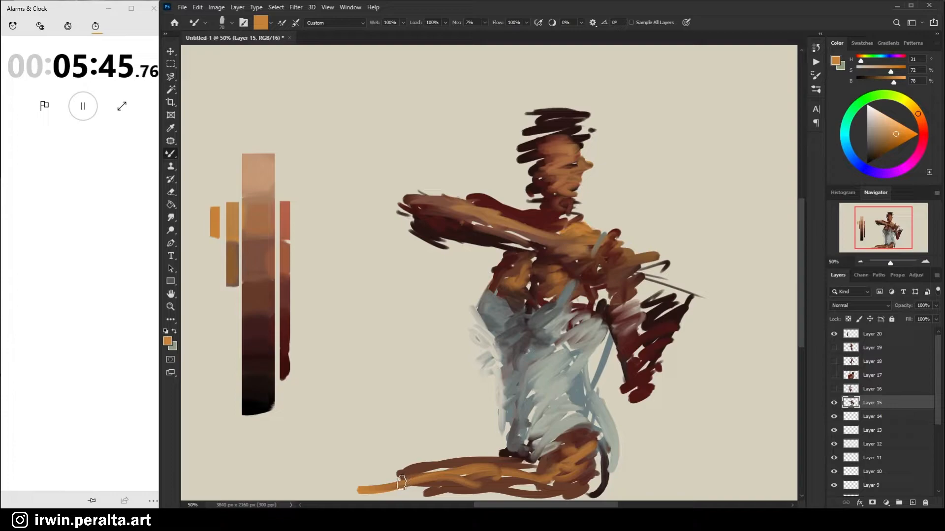
alt+click(452, 467)
drag(373, 484, 416, 494)
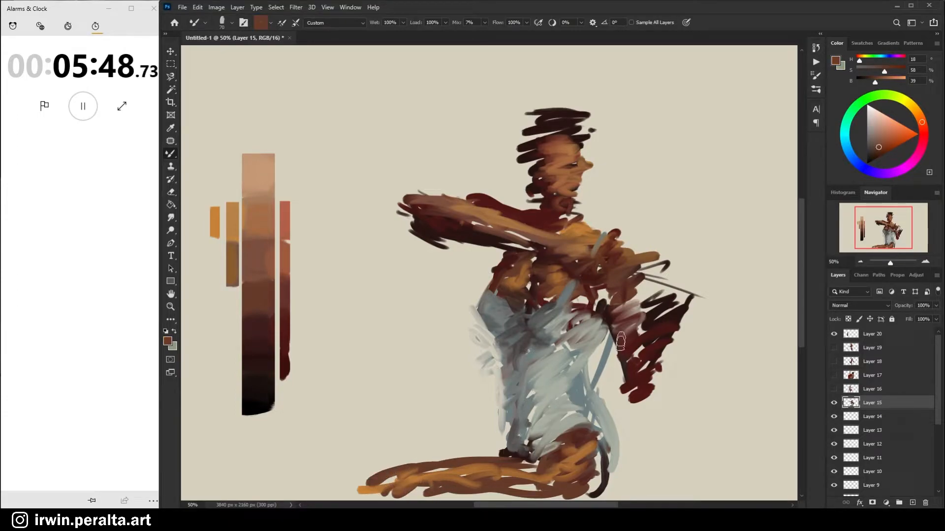
Highlight the near shoulder with sampled orange and paint the bent arm beside the waist with the palette's dark ochre.
alt+click(596, 286)
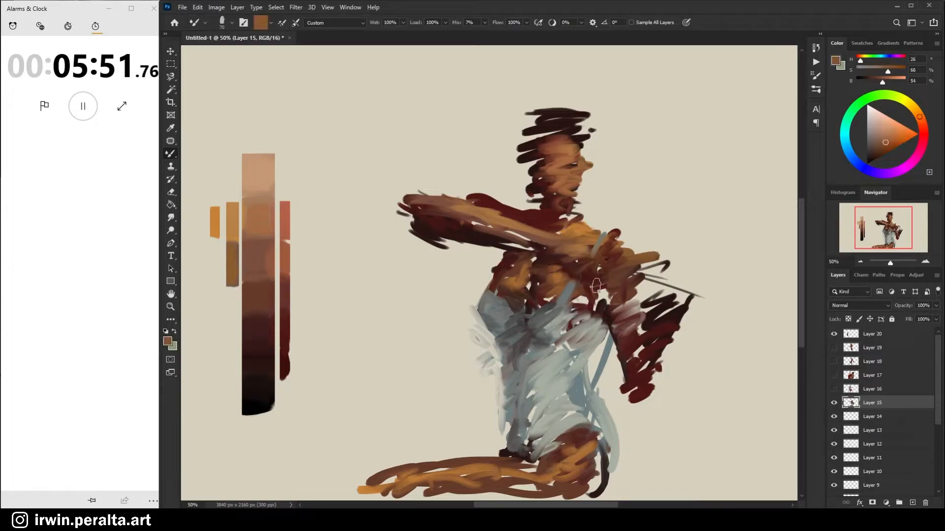
alt+click(589, 226)
drag(626, 261, 639, 261)
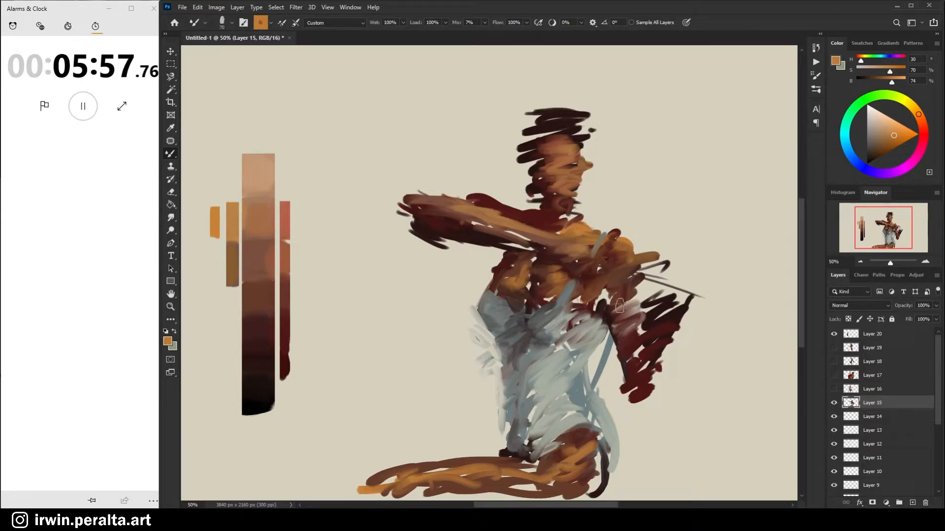
alt+click(239, 286)
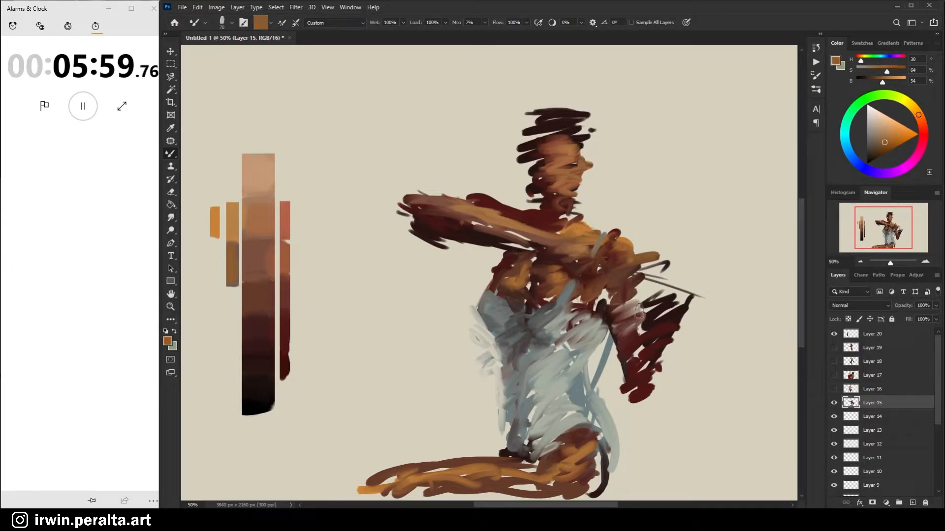
drag(632, 296, 636, 341)
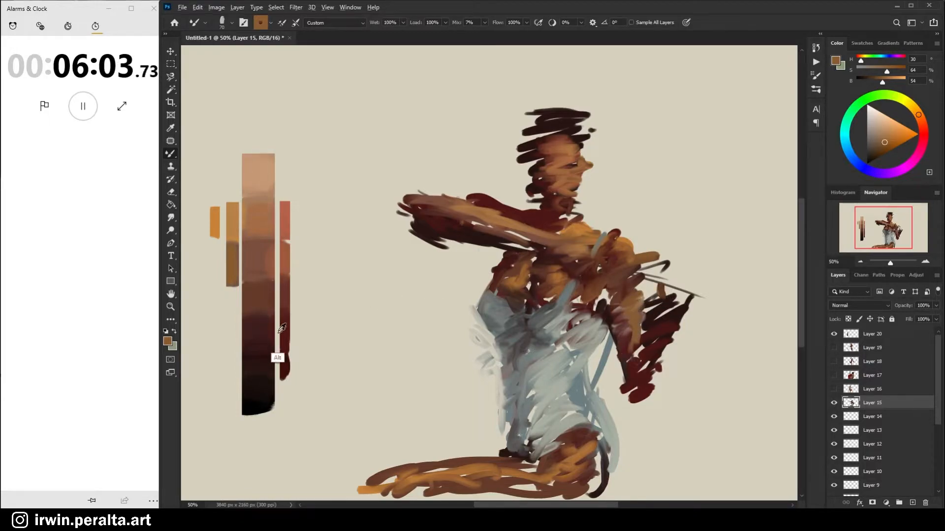
Round out the elbow of the bent arm with the palette's dark red-brown and medium brown.
alt+click(263, 349)
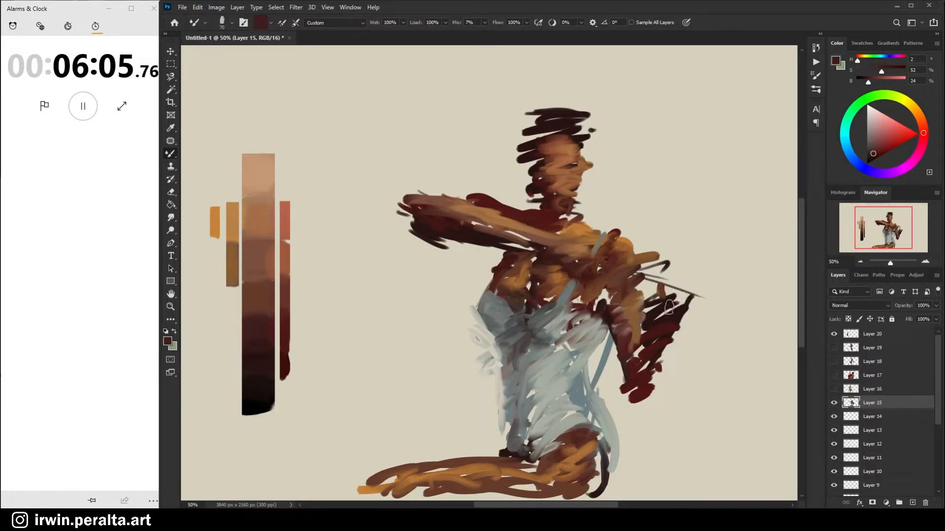
mouse_move(673, 305)
mouse_down()
mouse_move(662, 310)
mouse_move(679, 290)
mouse_move(675, 274)
mouse_up()
alt+click(270, 294)
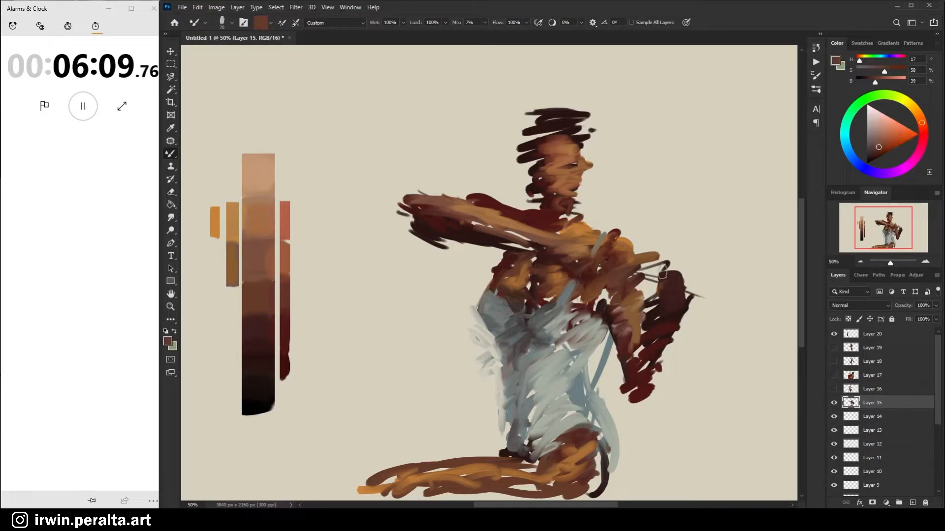
mouse_move(676, 277)
mouse_down()
mouse_move(673, 311)
mouse_move(688, 272)
mouse_move(683, 283)
mouse_move(705, 278)
mouse_move(679, 286)
mouse_move(687, 297)
mouse_move(677, 278)
mouse_move(677, 290)
mouse_move(668, 285)
mouse_move(652, 303)
mouse_up()
Highlight the elbow with the palette's bright orange and shade its inner side with the palette's dark red.
alt+click(215, 223)
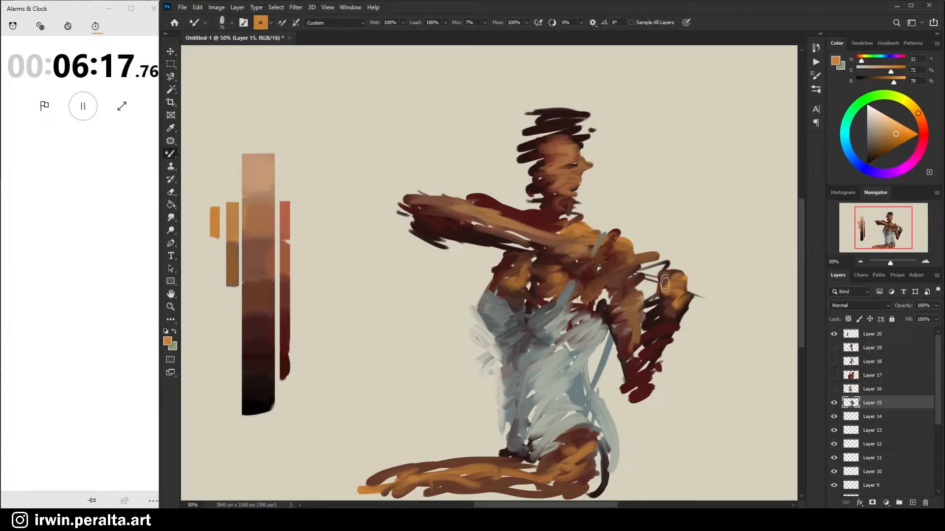
alt+click(287, 356)
drag(660, 280, 659, 315)
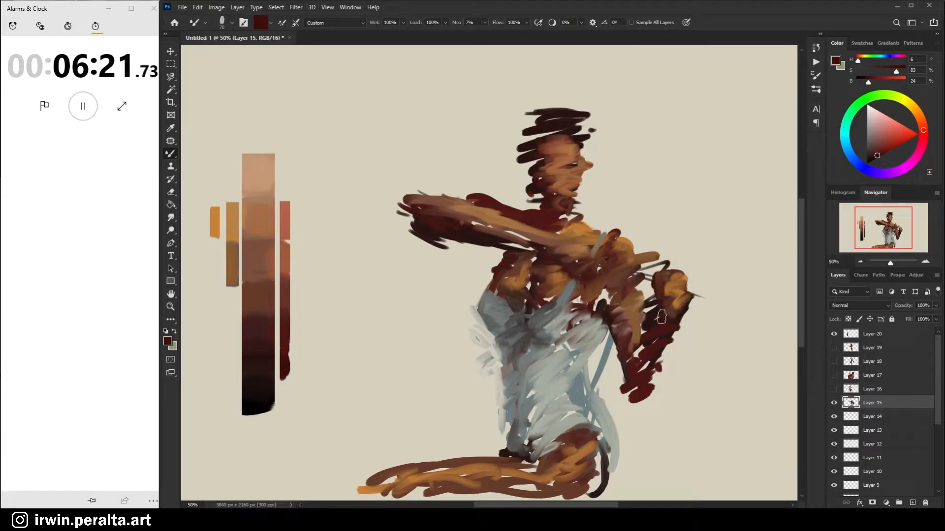
Carve the gap inside the bent arm and trim the forearm's outer edge with the sampled background beige.
alt+click(647, 321)
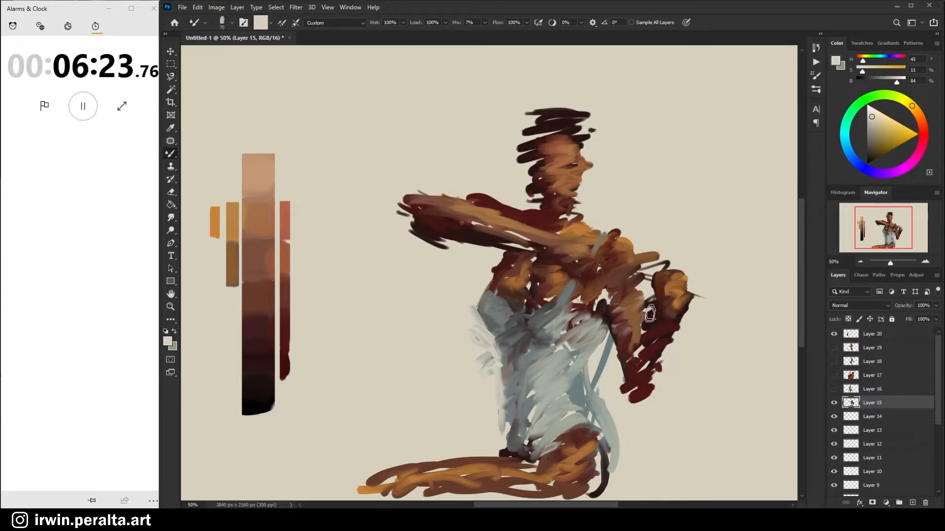
drag(652, 295, 644, 350)
drag(688, 316, 682, 346)
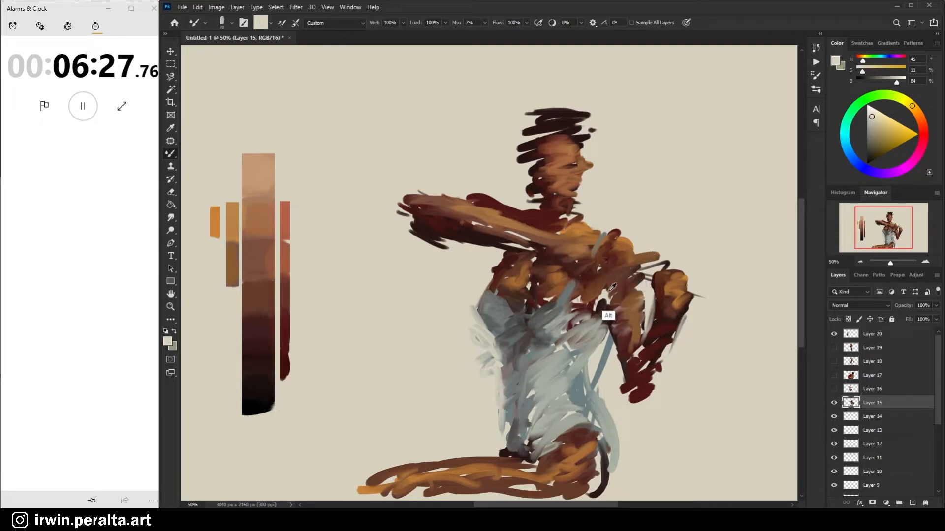
alt+click(577, 332)
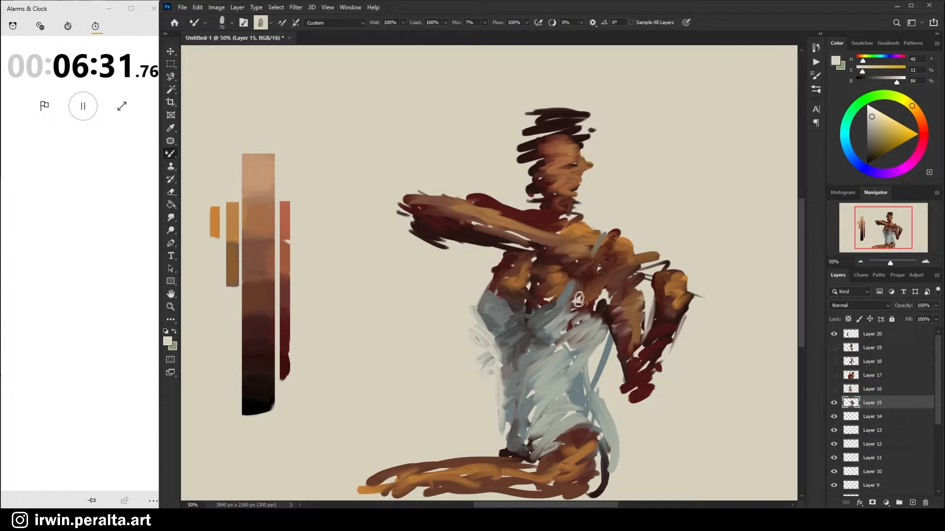
Shade the side of the face with sampled dark red-brown and fill out the hair with the palette's black.
alt+click(566, 296)
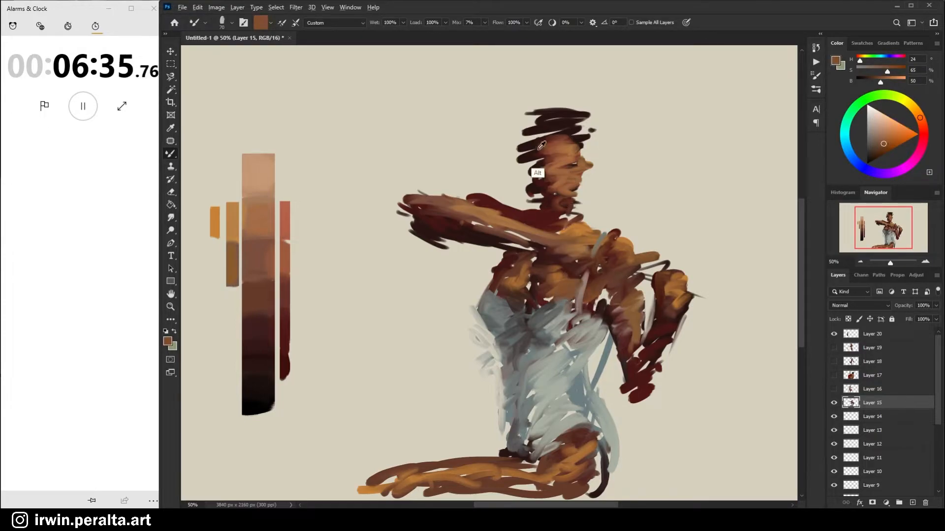
alt+click(535, 179)
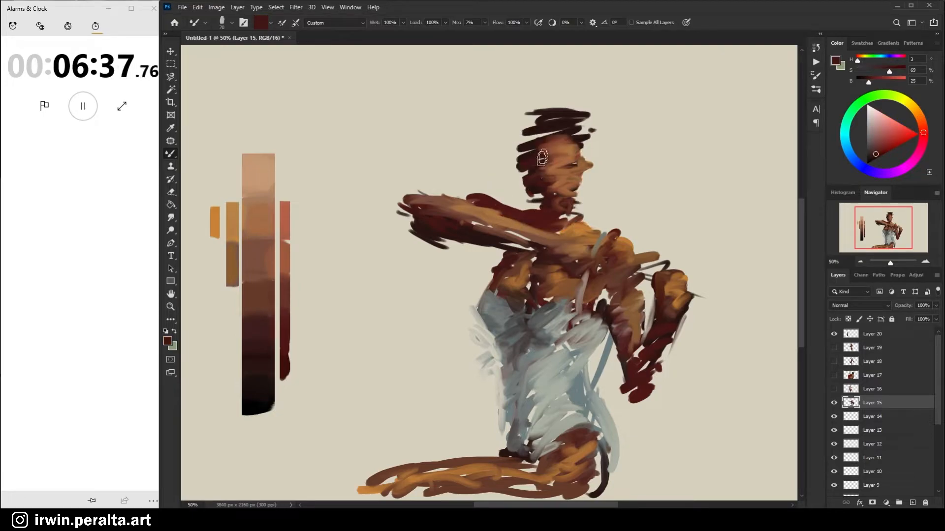
alt+click(258, 406)
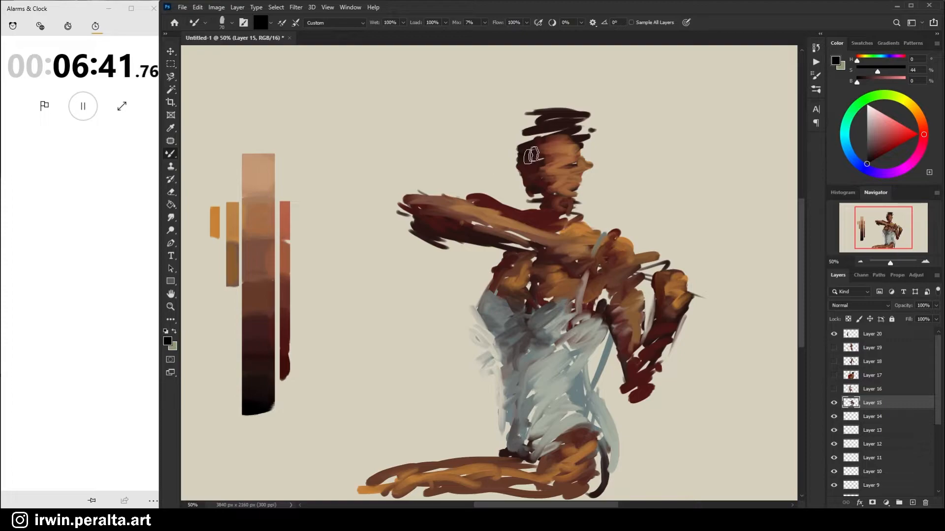
mouse_move(527, 142)
mouse_down()
mouse_move(537, 123)
mouse_move(528, 121)
mouse_move(558, 124)
mouse_move(532, 113)
mouse_move(582, 107)
mouse_move(541, 114)
mouse_move(606, 118)
mouse_move(586, 128)
mouse_move(598, 166)
mouse_move(593, 151)
mouse_move(599, 172)
mouse_up()
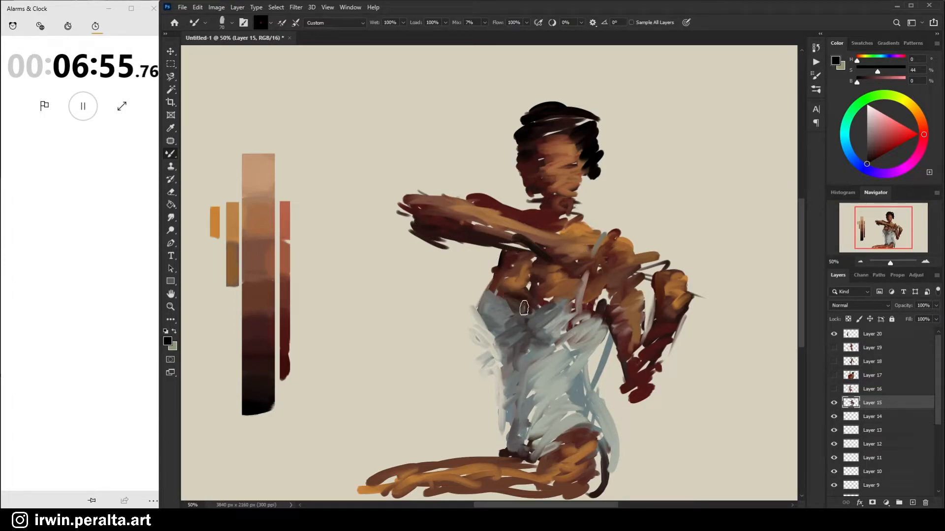
Add black shadow accents at the neckline, under the near armpit and along the inside of the bent forearm.
drag(527, 298, 526, 300)
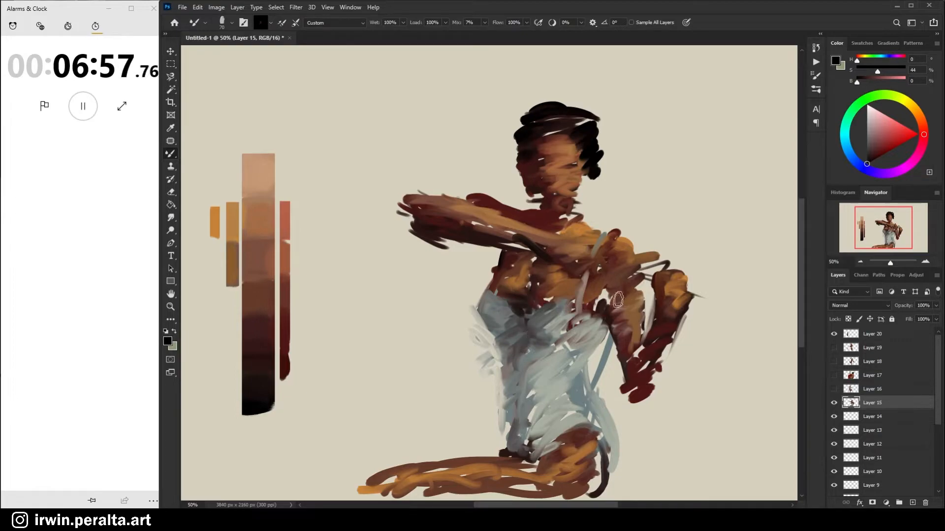
mouse_move(608, 291)
mouse_down()
mouse_move(609, 309)
mouse_move(608, 295)
mouse_move(599, 305)
mouse_up()
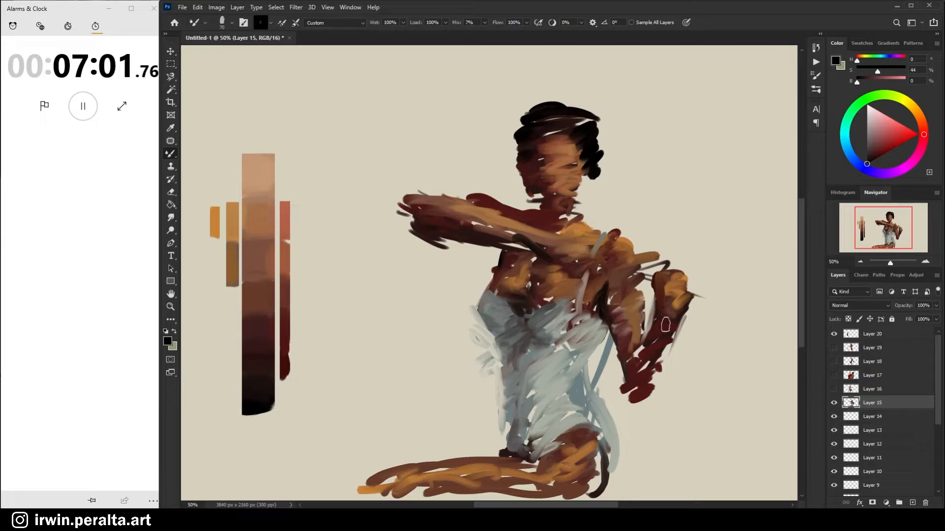
drag(664, 323, 655, 327)
Paint out the stray line behind the back with sampled background beige and darken the hip with the palette's dark brown.
alt+click(654, 321)
alt+click(687, 321)
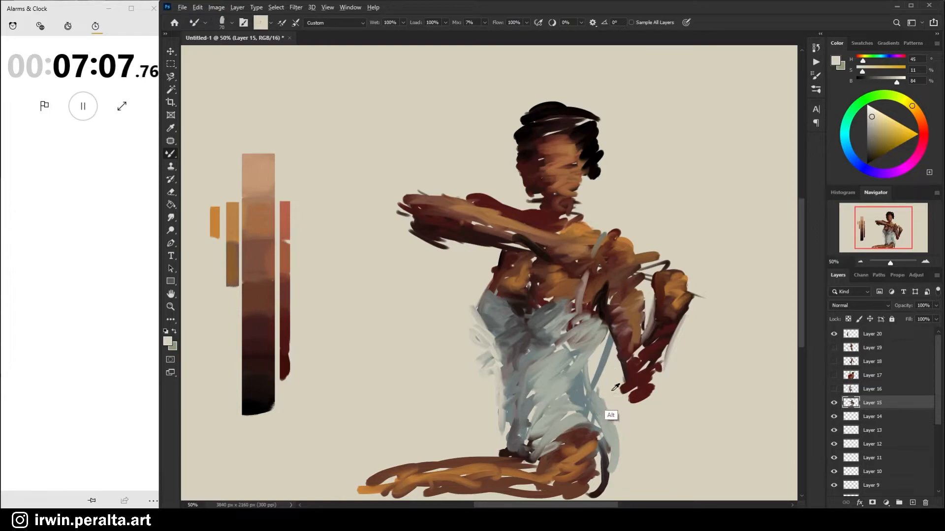
drag(614, 347, 587, 391)
alt+click(586, 392)
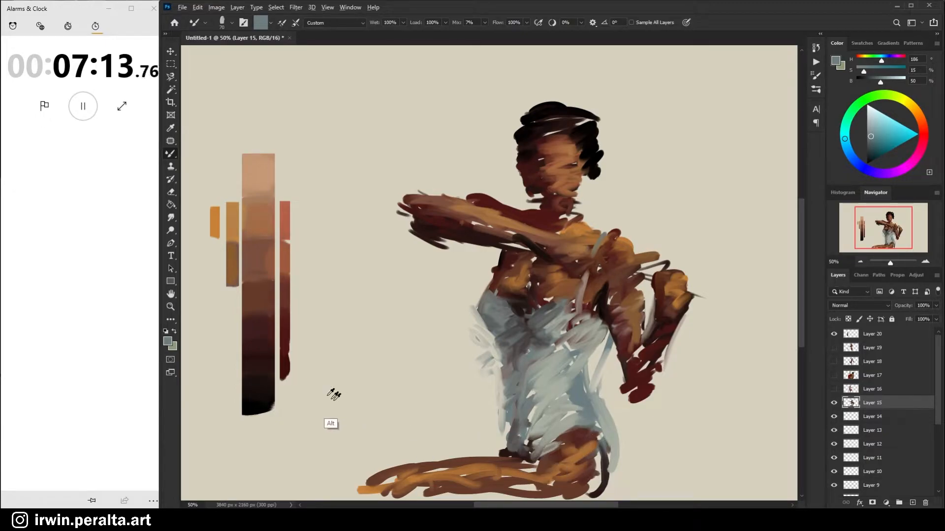
alt+click(263, 365)
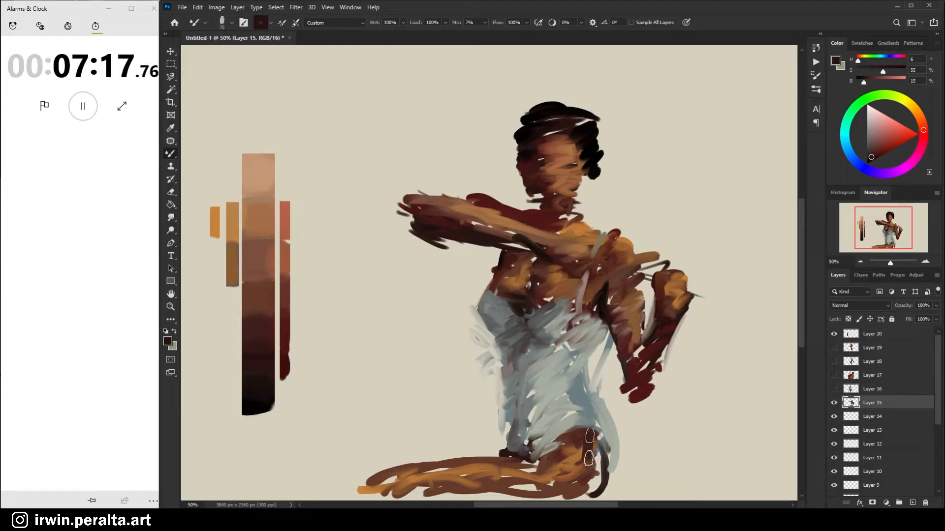
Refine the garment's back contour beside the bent arm with sampled grey, background and blue-grey tones, undoing the stray strokes.
alt+click(595, 389)
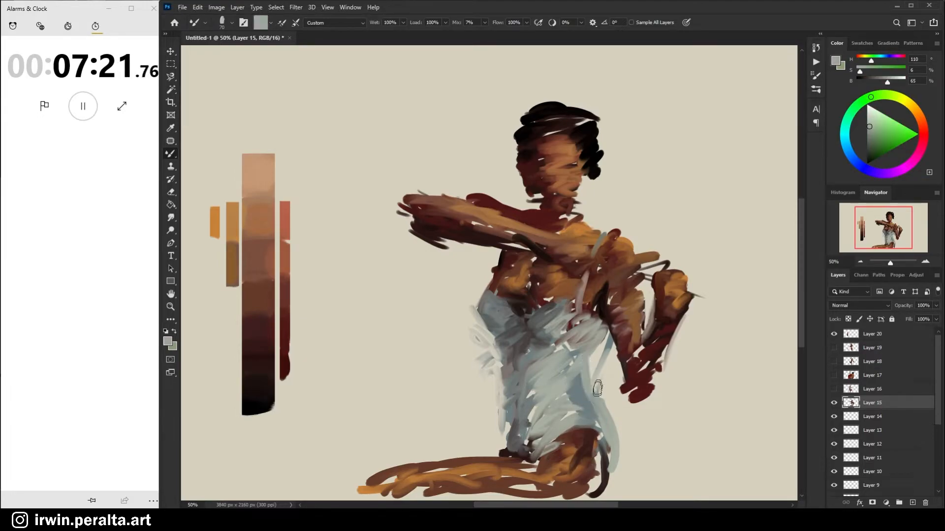
click(611, 384)
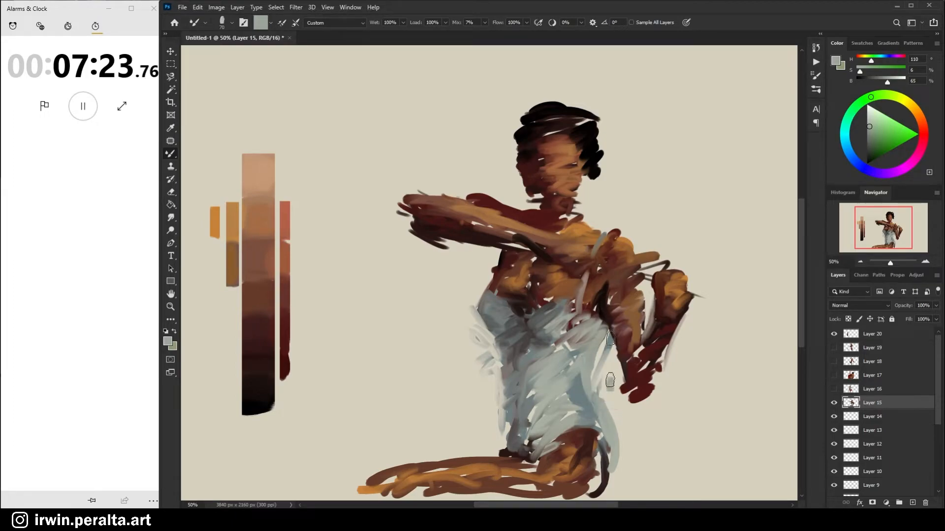
key(ctrl+z)
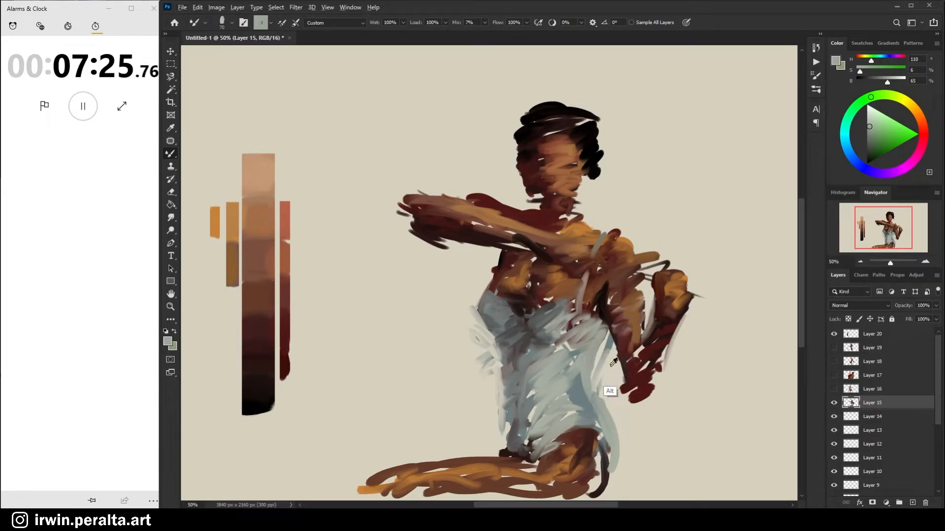
alt+click(613, 363)
mouse_move(604, 385)
mouse_down()
mouse_move(609, 344)
mouse_move(601, 388)
mouse_move(597, 359)
mouse_move(608, 335)
mouse_move(619, 336)
mouse_move(604, 362)
mouse_up()
alt+click(586, 388)
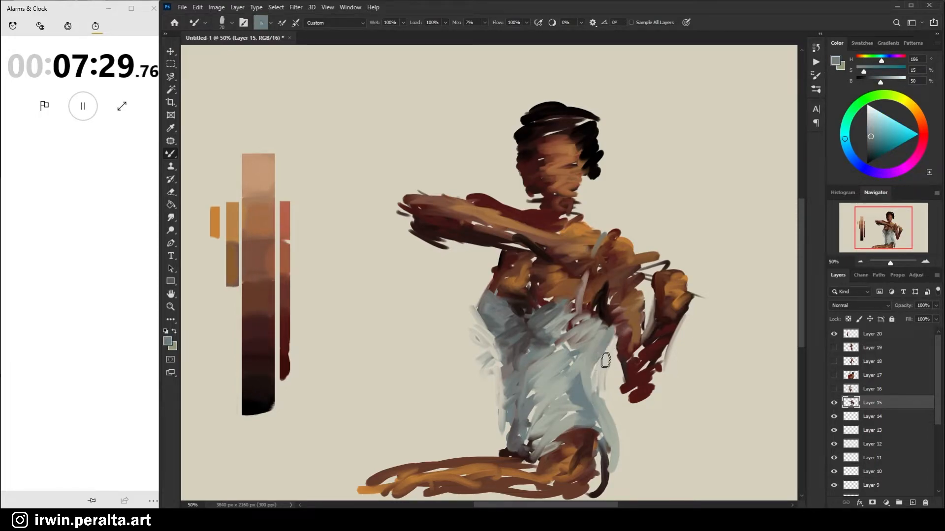
key(ctrl+z)
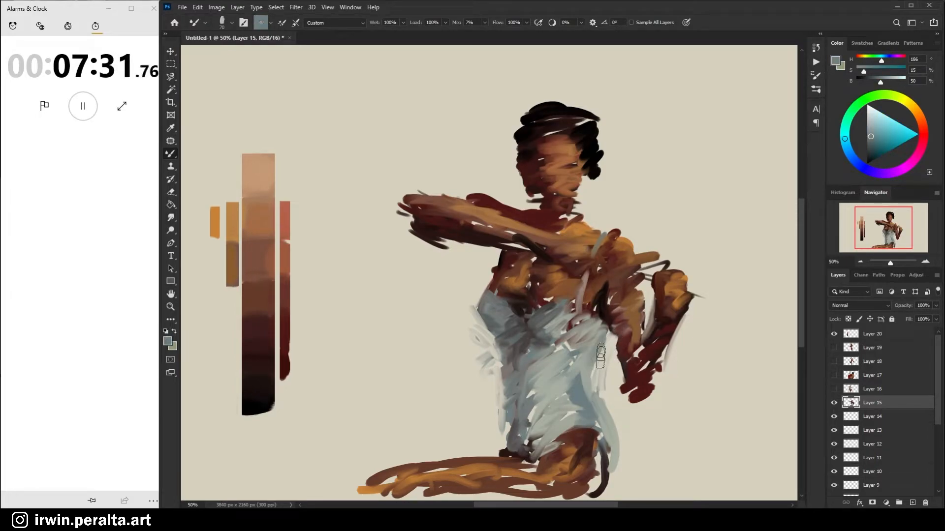
Mix a pale off-white (H 75, S 6, B 86) and paint highlights on the garment's folds and shoulder strap.
alt+click(550, 410)
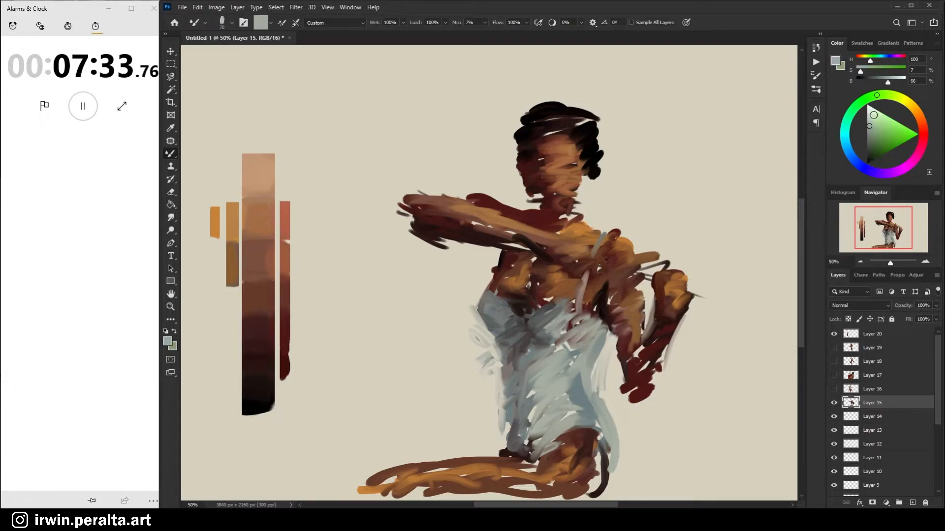
click(869, 120)
click(894, 97)
click(870, 114)
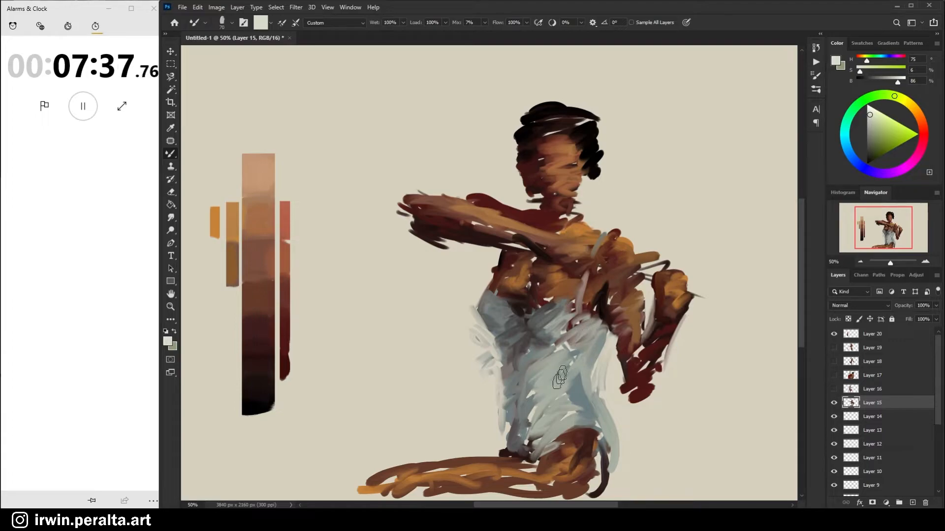
mouse_move(558, 367)
mouse_down()
mouse_move(543, 409)
mouse_move(558, 398)
mouse_move(551, 407)
mouse_move(559, 399)
mouse_move(563, 408)
mouse_move(545, 445)
mouse_move(563, 411)
mouse_up()
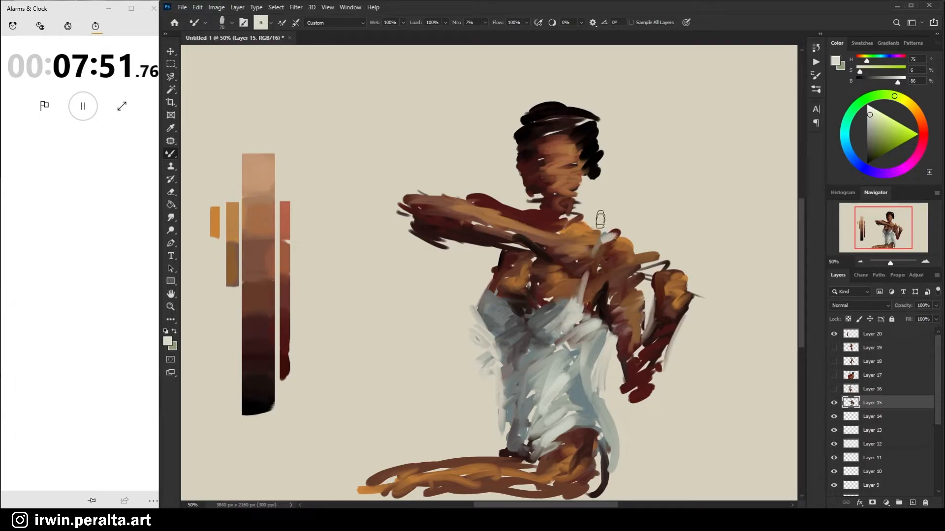
Shape the hand in front of the chest with sampled orange and dark red tones and the palette's reddish brown.
alt+click(603, 273)
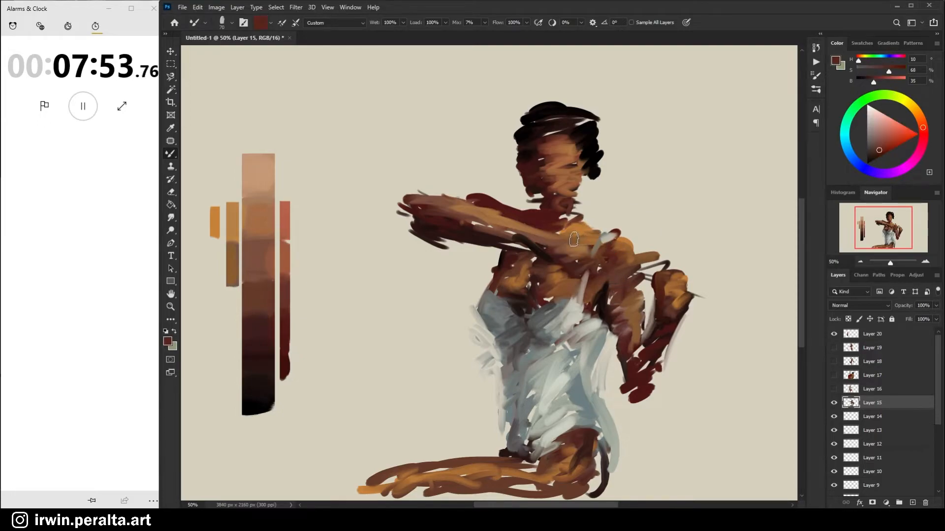
alt+click(586, 249)
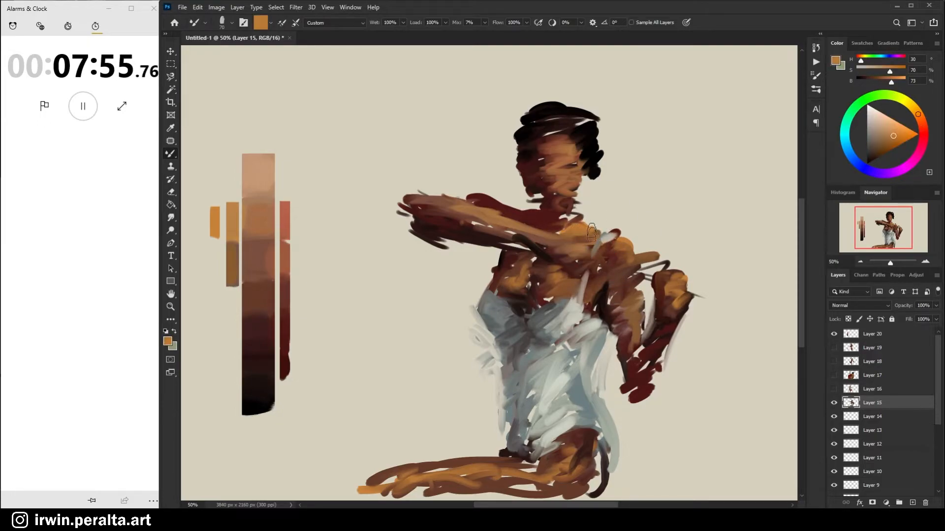
alt+click(584, 225)
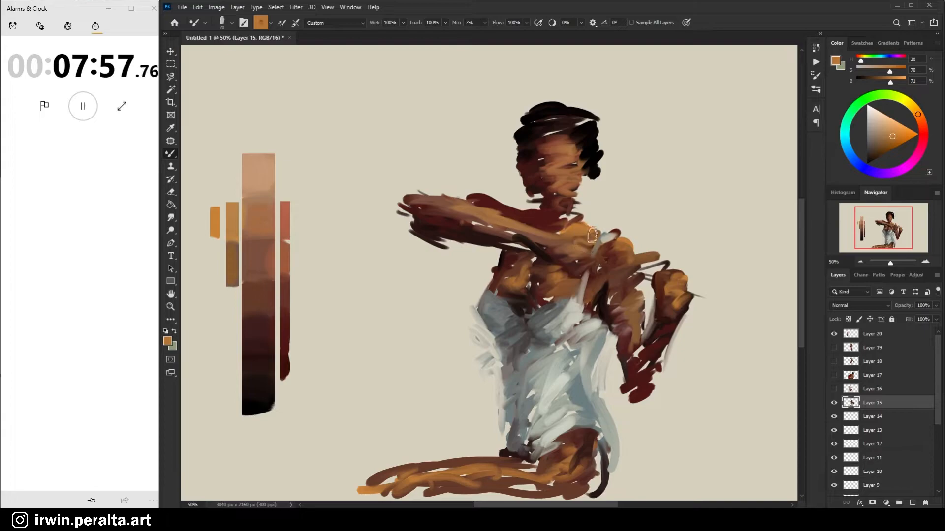
alt+click(273, 269)
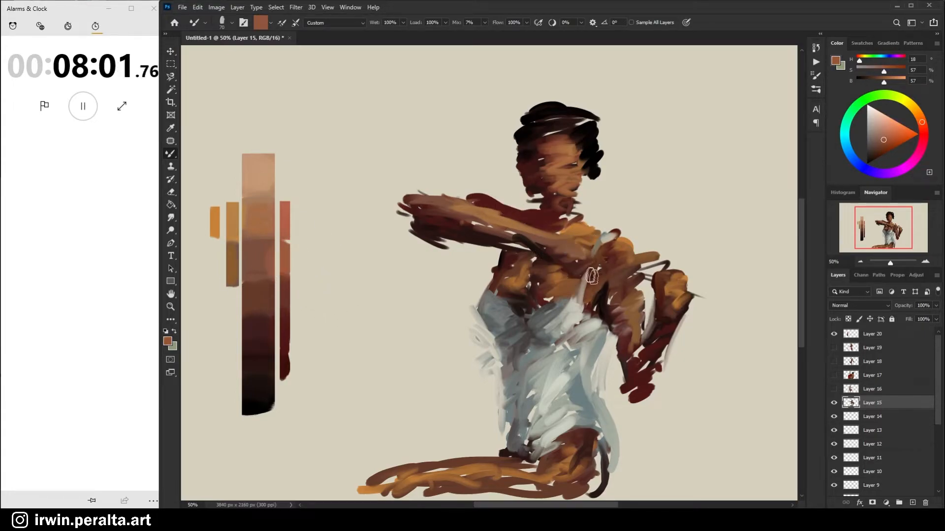
alt+click(660, 339)
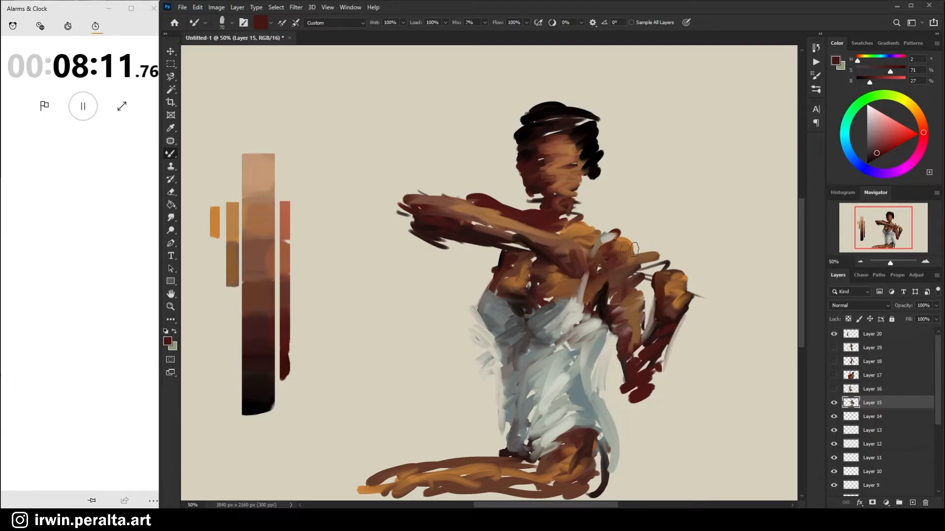
Paint a thin dark brown shaft from the chest hand past the raised fist, deepening it with H 8, S 50, B 13.
alt+click(548, 274)
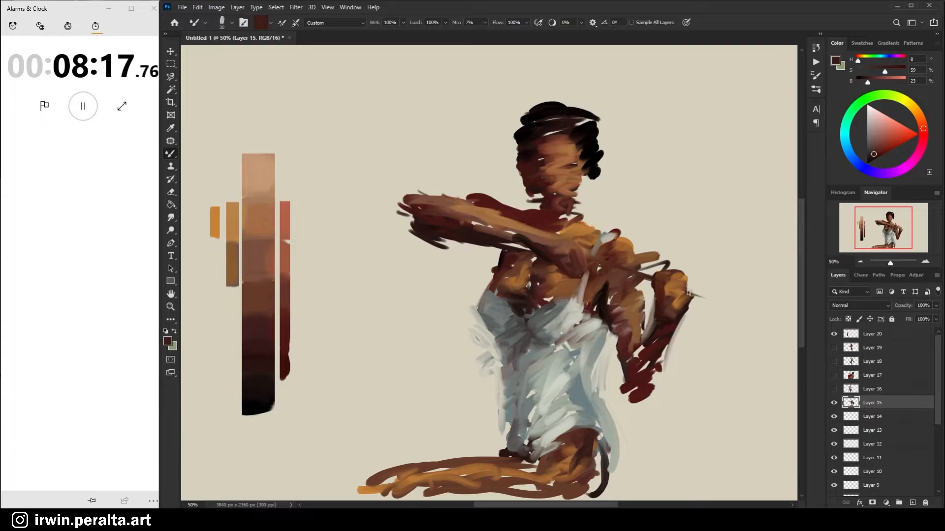
drag(672, 284, 748, 321)
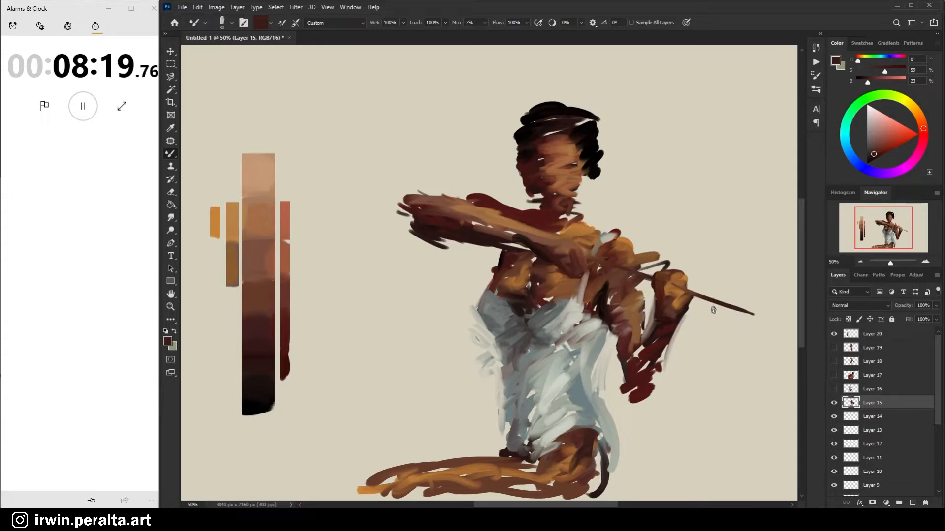
click(874, 156)
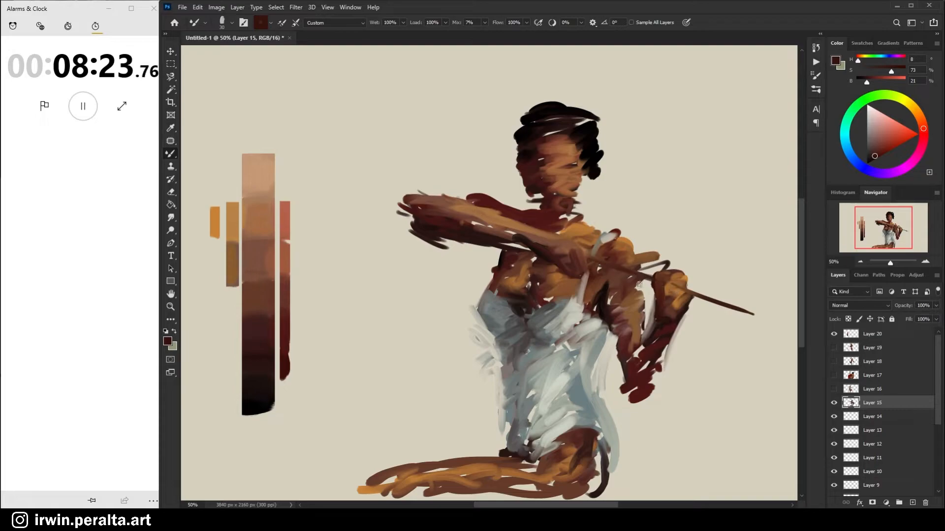
click(860, 153)
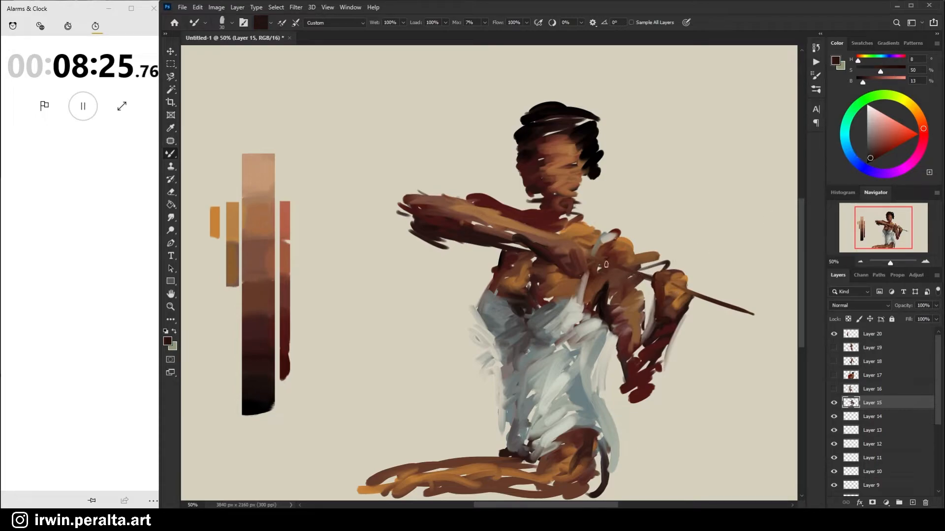
drag(586, 258, 651, 284)
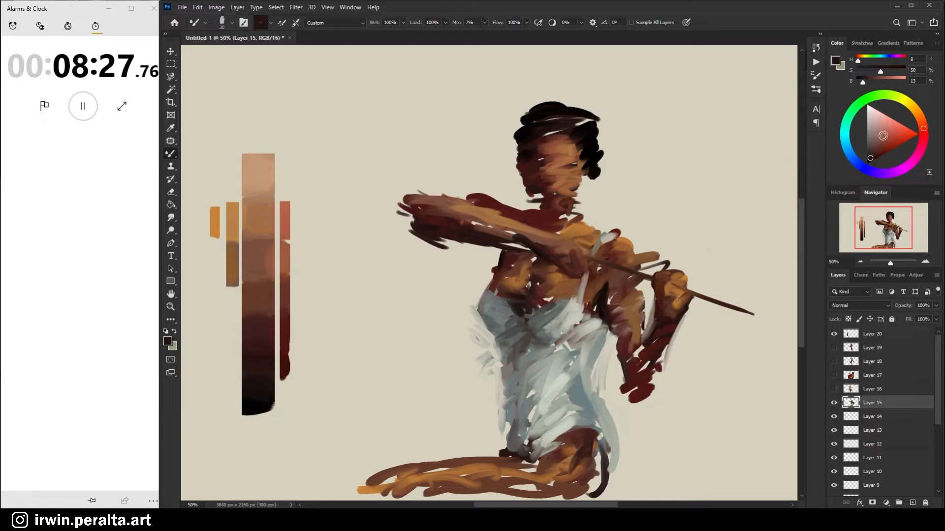
Highlight the shaft on both sides of the fist with a muted grey-brown (H 8, S 14, B 34).
click(869, 145)
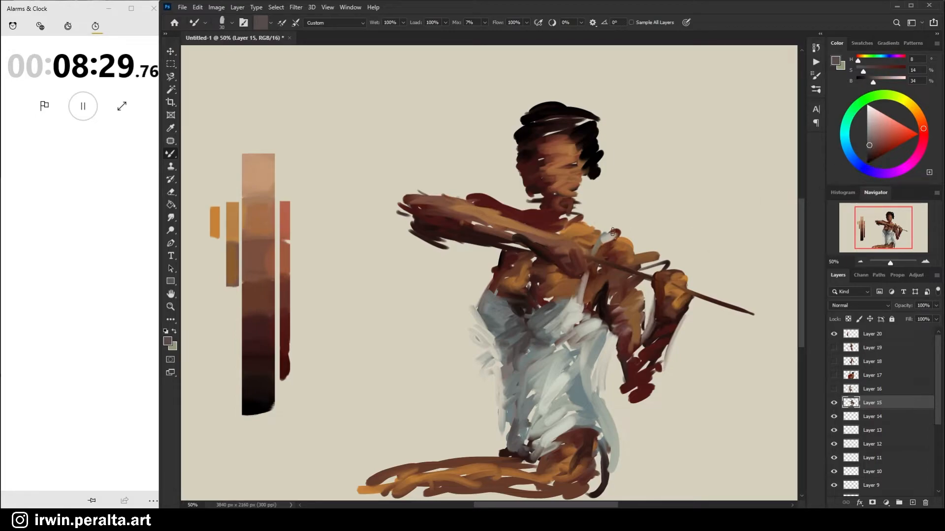
drag(586, 252, 665, 281)
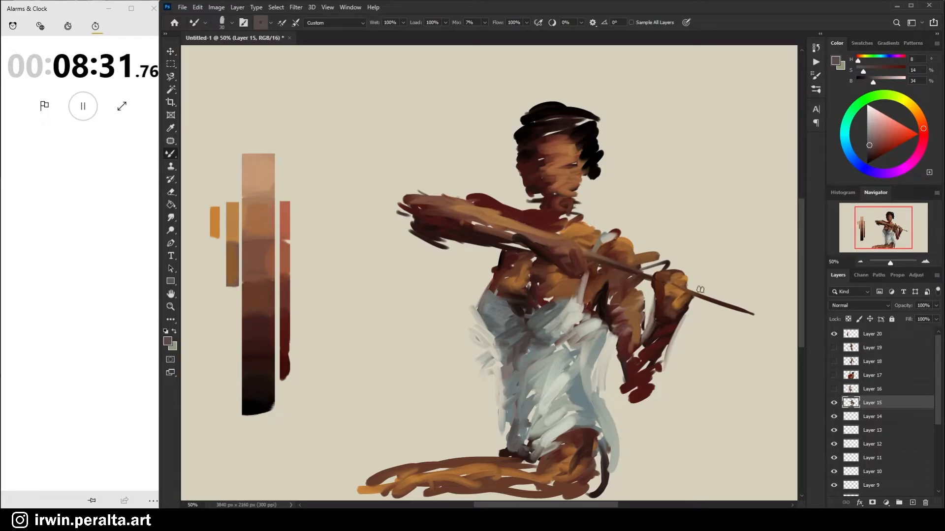
drag(684, 288, 747, 315)
key(ctrl+z)
drag(683, 286, 738, 308)
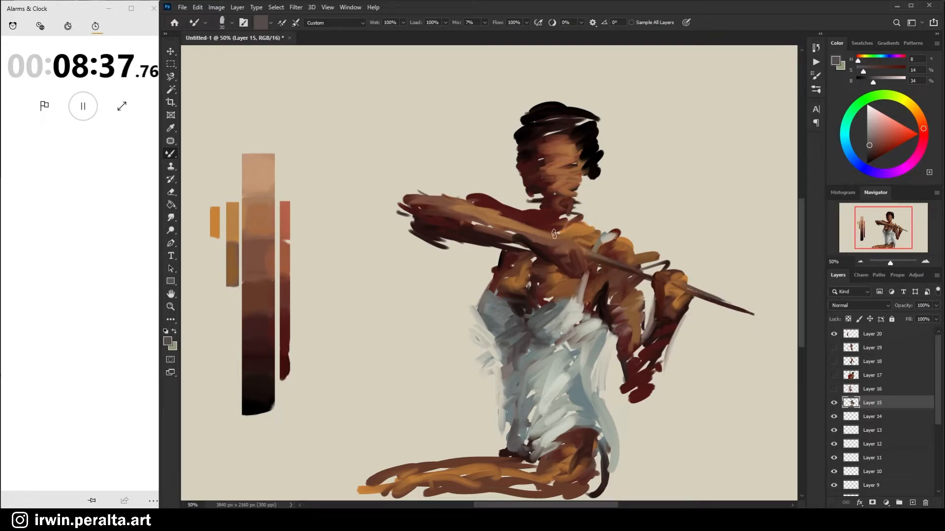
Paint a dark red tip (H 2, S 85, B 21) on the shaft's far end and trim its edges with background beige.
alt+click(537, 242)
click(877, 157)
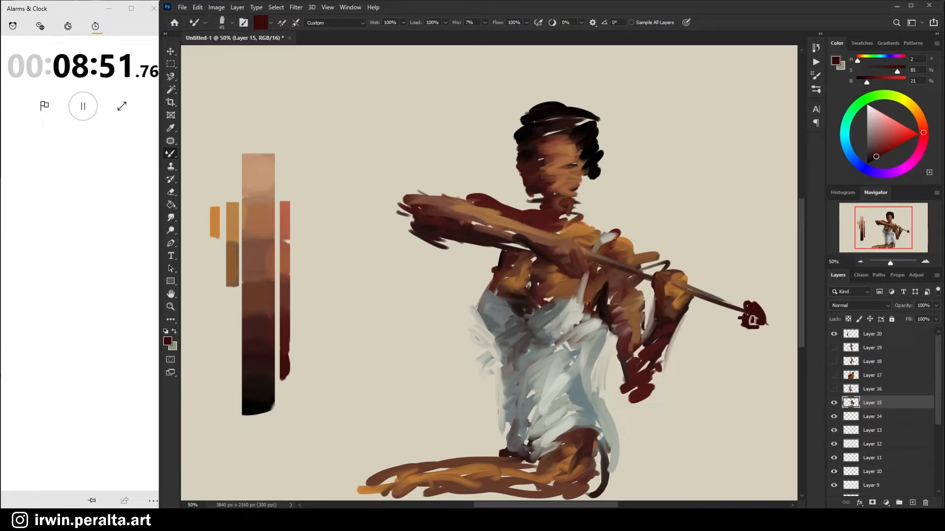
alt+click(735, 321)
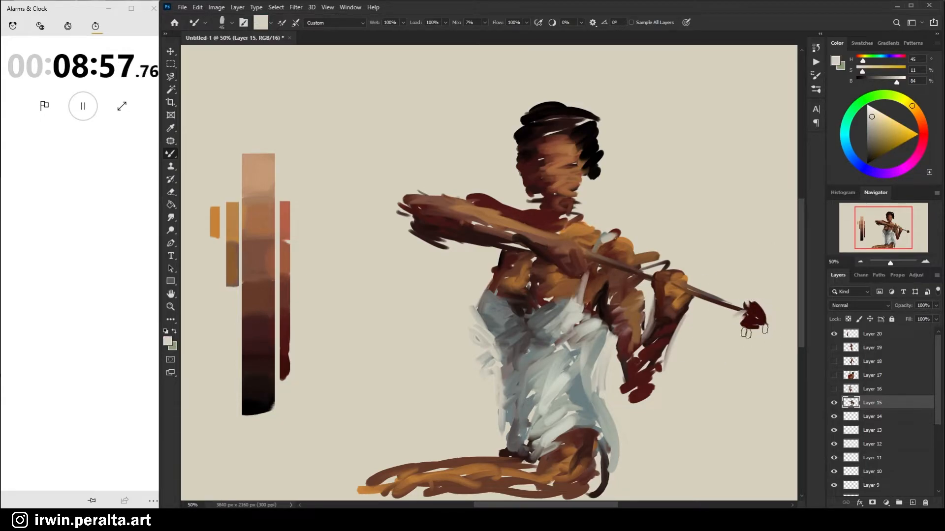
alt+click(754, 324)
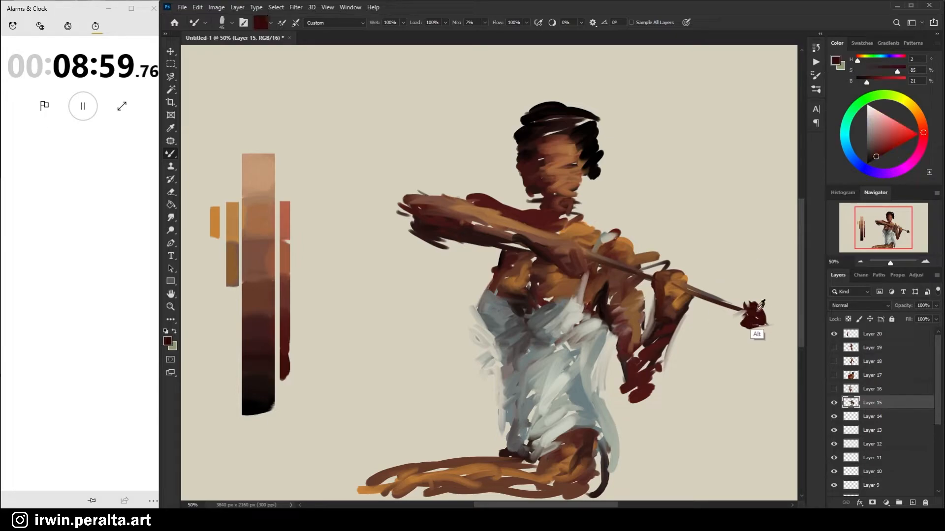
Paint the bow's curved upper limb above the raised fist in dark red (H 2, S 92, B 32).
click(882, 155)
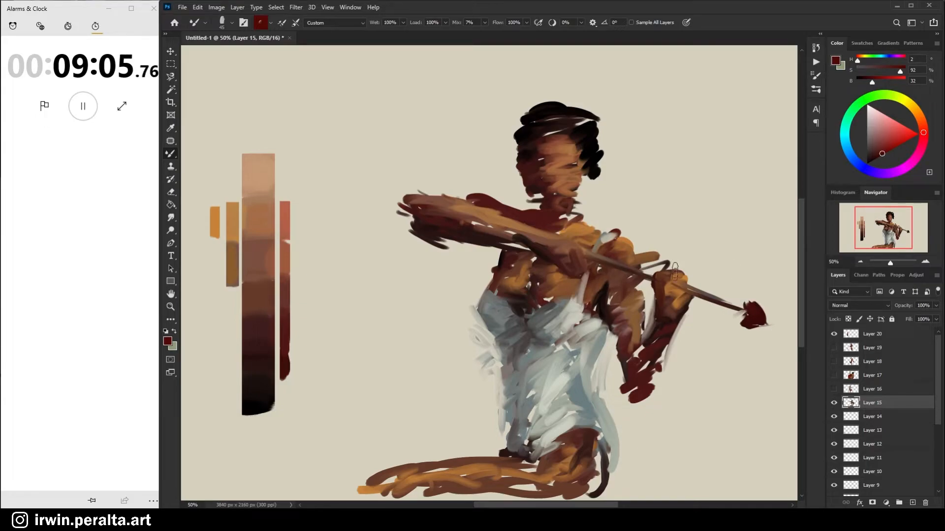
drag(672, 275, 675, 229)
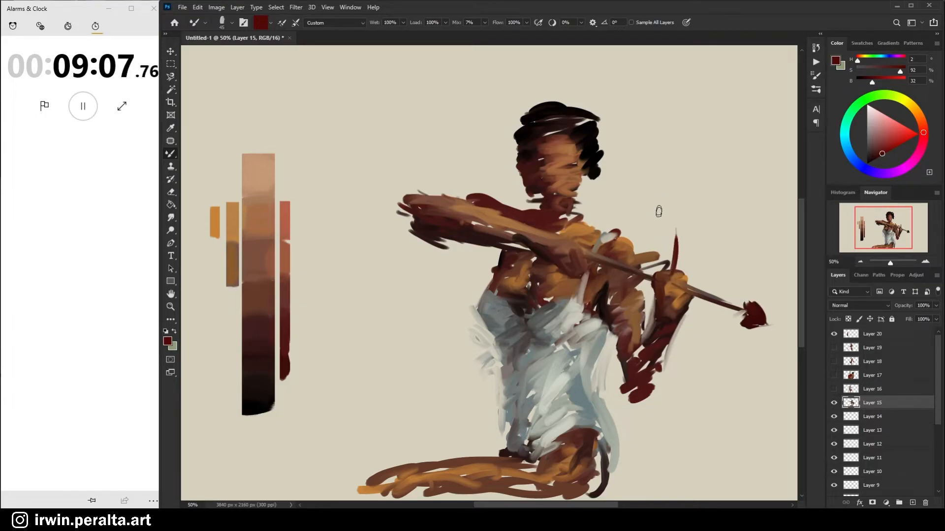
drag(652, 178, 665, 240)
mouse_move(650, 200)
mouse_down()
mouse_move(669, 226)
mouse_move(675, 270)
mouse_up()
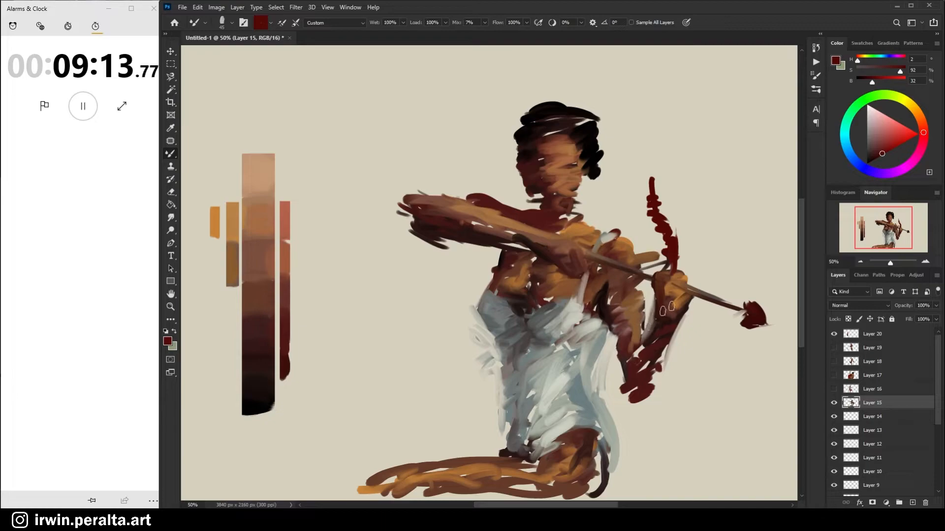
Extend the bow's upper tip and paint its lower limb down toward the hip in brighter red (H 2, S 97, B 43).
drag(882, 163, 872, 176)
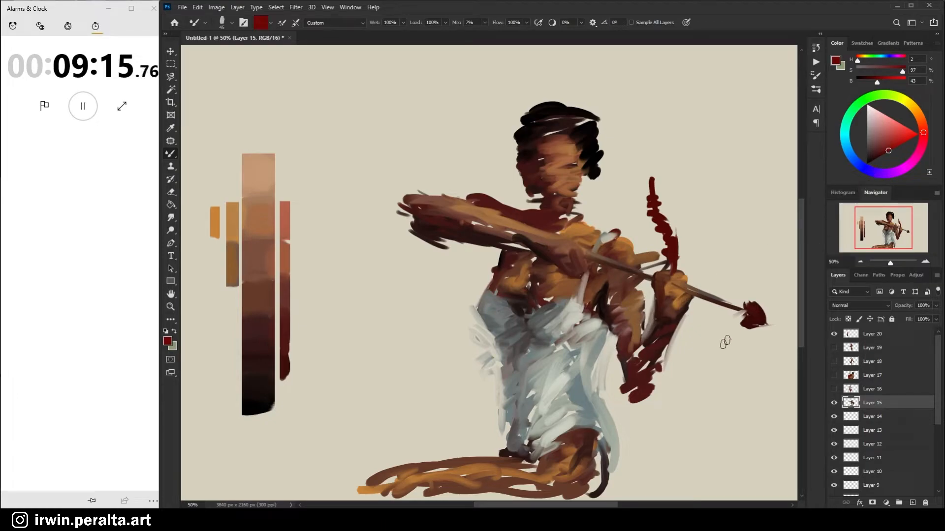
mouse_move(682, 248)
mouse_down()
mouse_move(669, 266)
mouse_move(654, 161)
mouse_up()
mouse_move(614, 420)
mouse_down()
mouse_move(627, 374)
mouse_move(620, 385)
mouse_move(642, 371)
mouse_move(646, 354)
mouse_move(617, 399)
mouse_move(618, 389)
mouse_move(620, 431)
mouse_move(611, 400)
mouse_up()
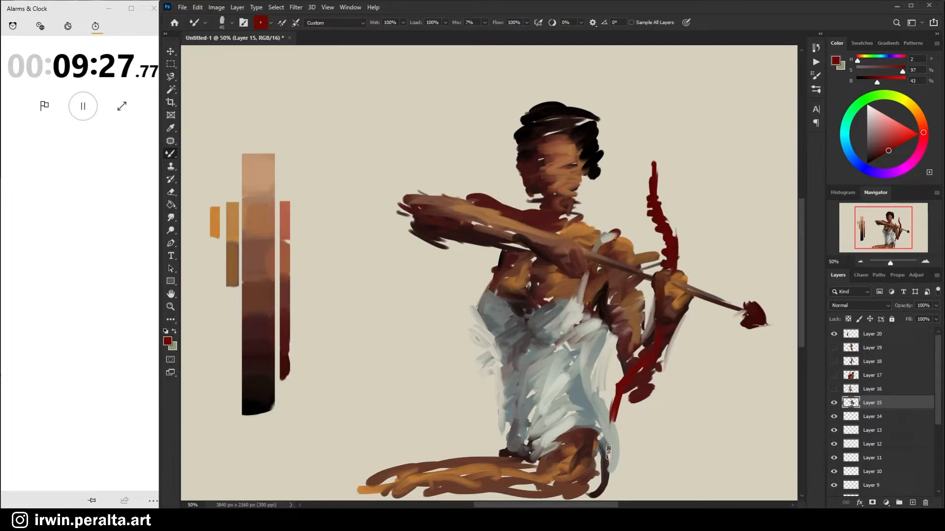
Paint a curved fold down the pale garment's side below the chest hand with sampled blue-grey (H 187, S 15, B 50).
alt+click(578, 381)
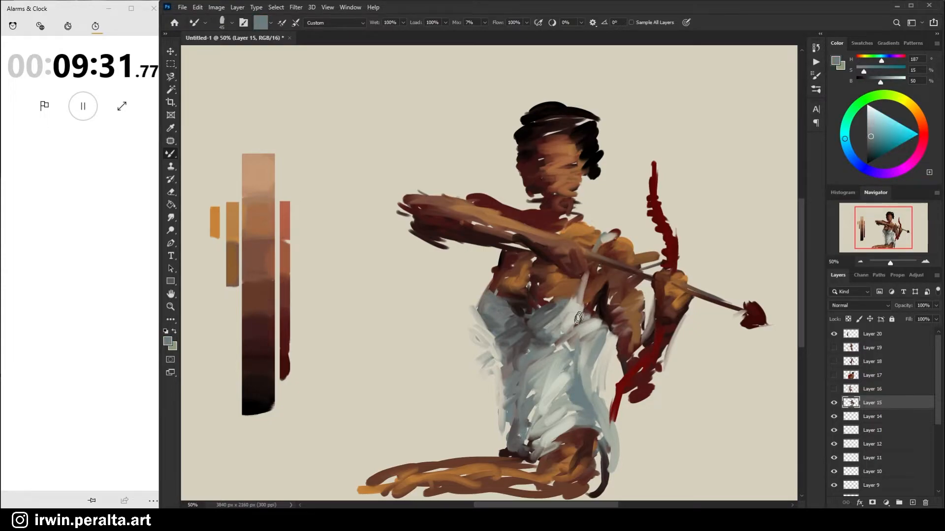
mouse_move(569, 300)
mouse_down()
mouse_move(579, 319)
mouse_move(577, 341)
mouse_up()
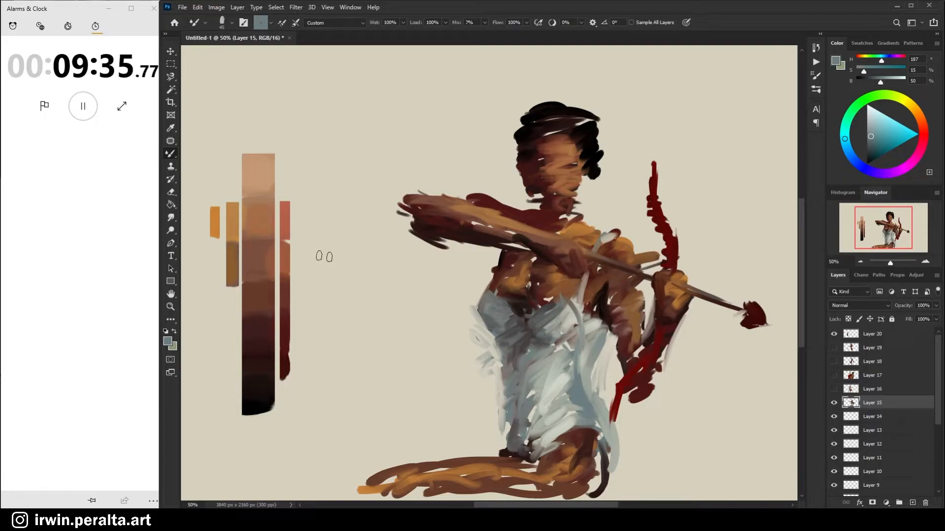
Block in the eye and mouth areas of the face with palette orange and sampled dark browns and reds.
alt+click(216, 224)
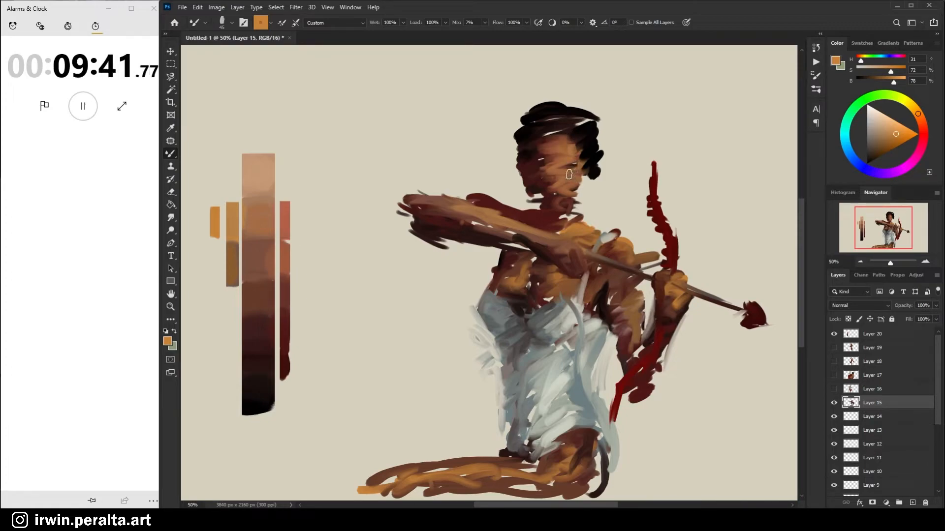
alt+click(544, 192)
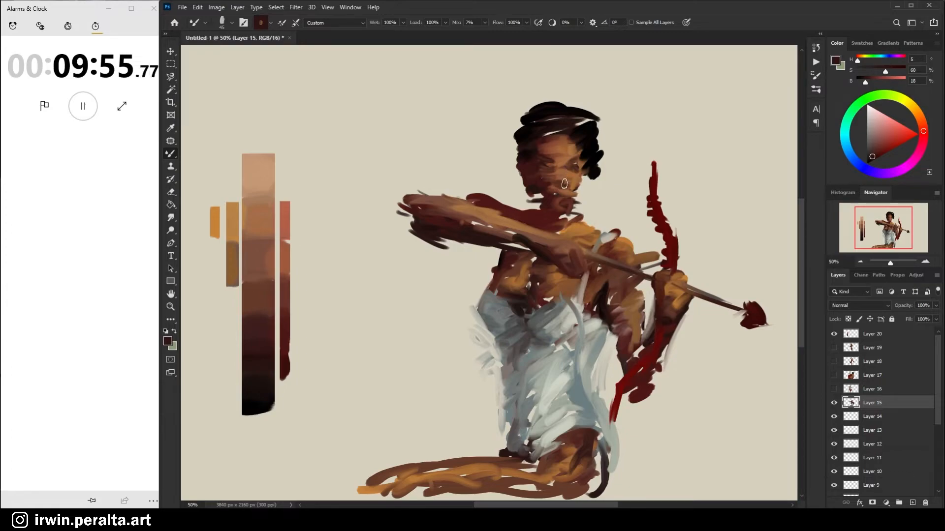
alt+click(549, 243)
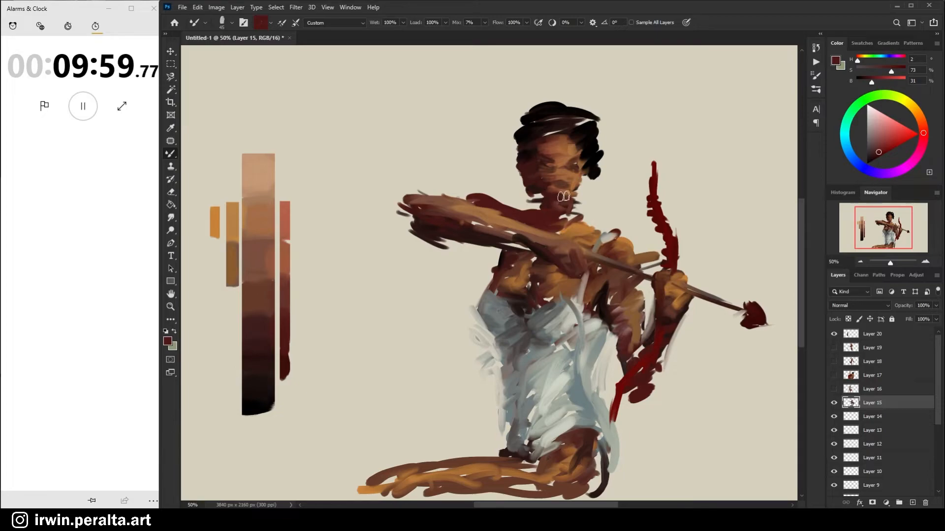
alt+click(673, 248)
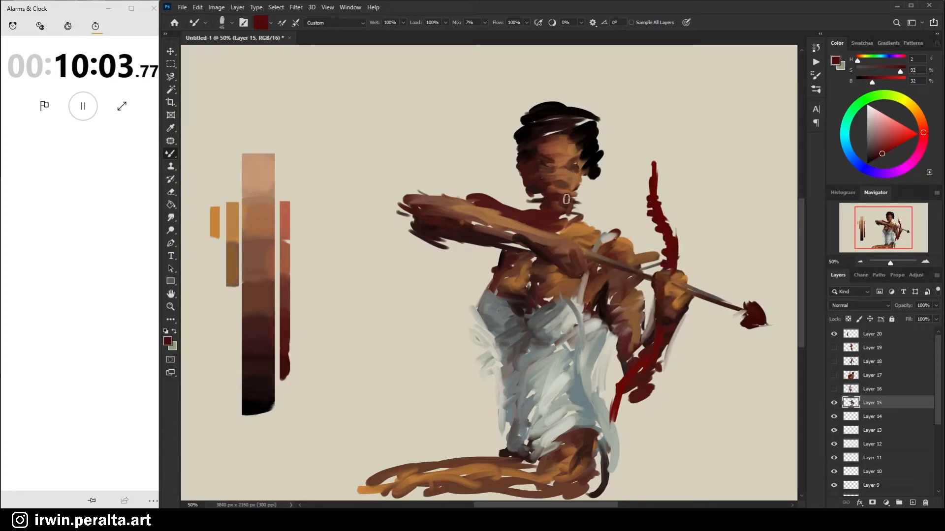
alt+click(541, 213)
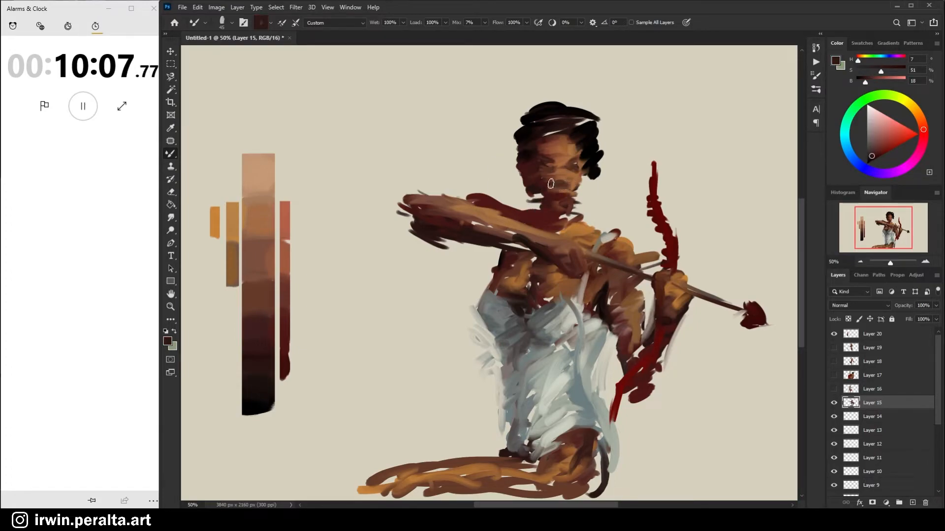
Model the nose, mouth area and outer cheek with browns sampled from the face, including H 18, S 61, B 44 and H 25, S 61, B 62.
alt+click(544, 196)
alt+click(553, 191)
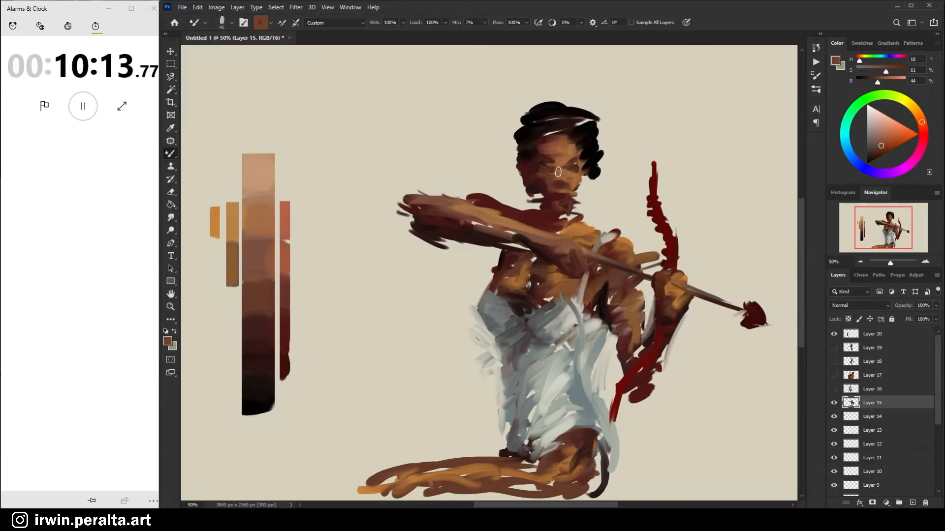
alt+click(558, 176)
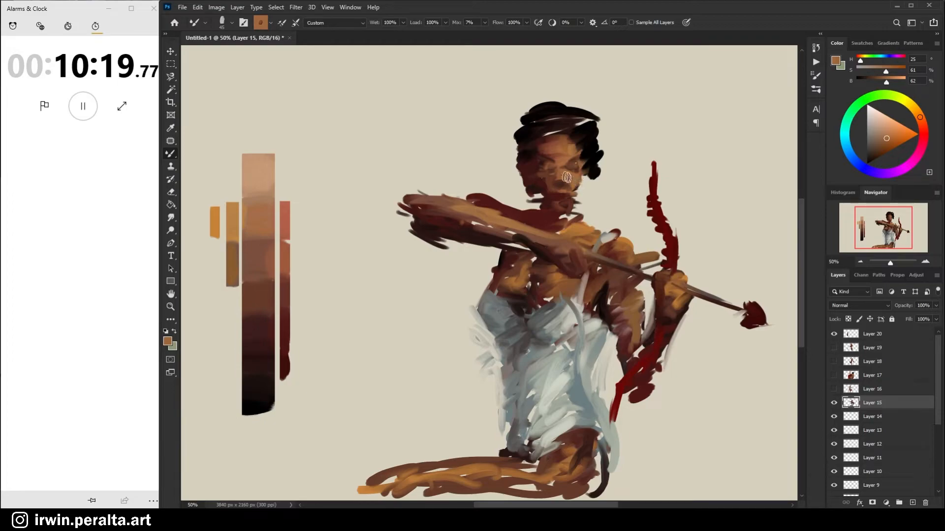
alt+click(580, 166)
drag(586, 171, 581, 188)
Refine the eyes, mouth, jaw and neck with sampled dark reddish browns, including H 16, S 62, B 42 and H 5, S 60, B 13.
alt+click(536, 201)
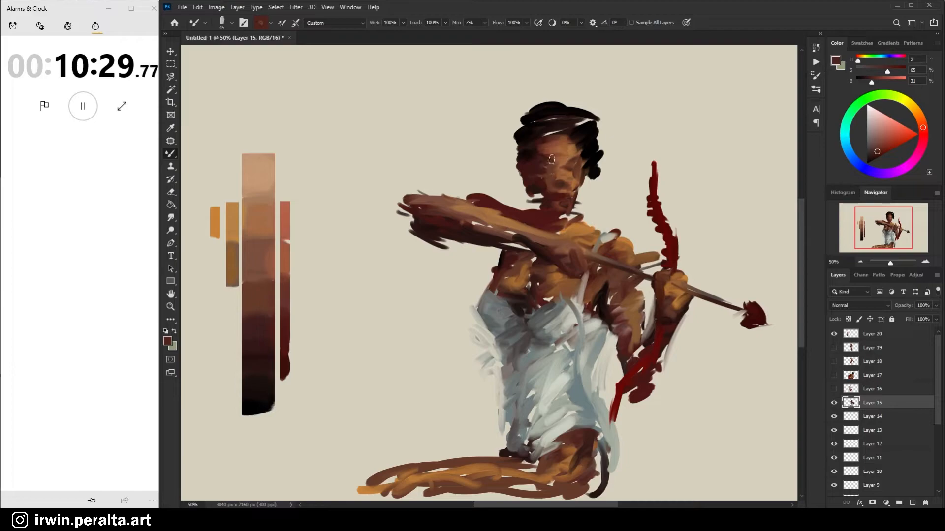
alt+click(535, 172)
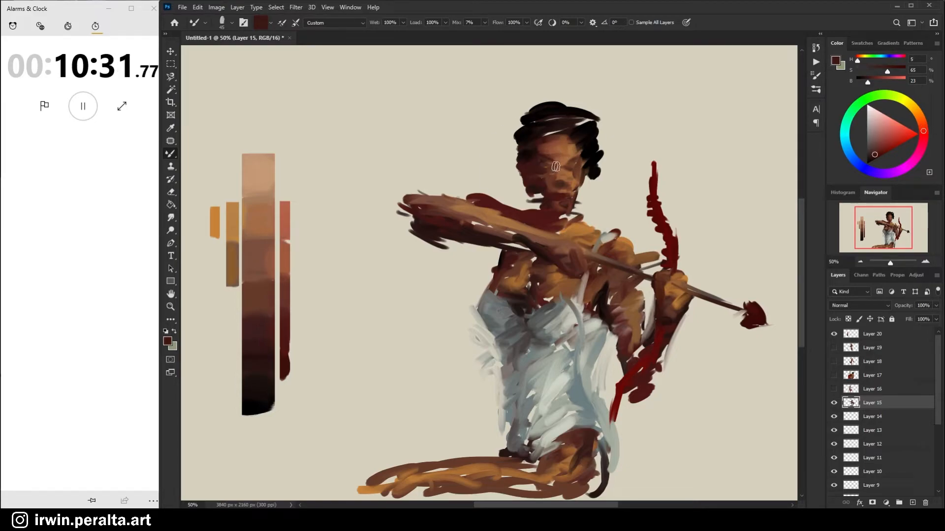
alt+click(545, 177)
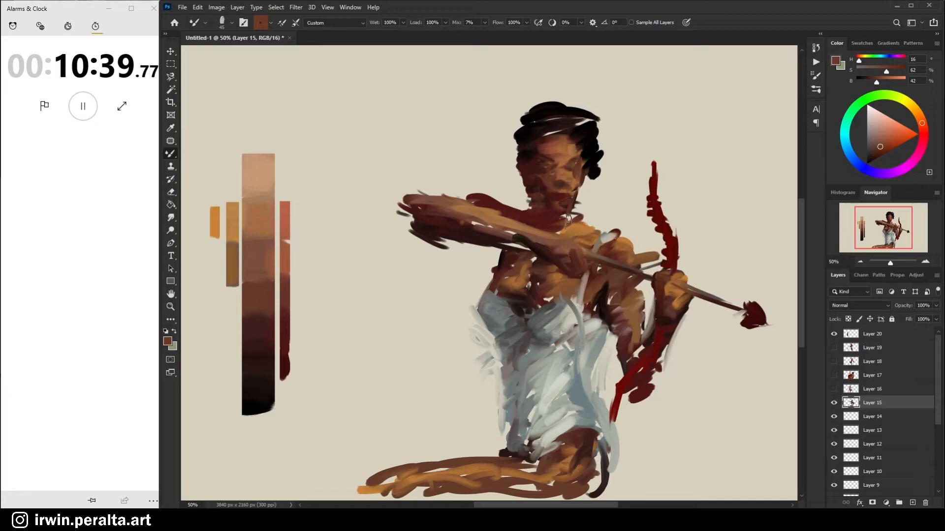
alt+click(555, 198)
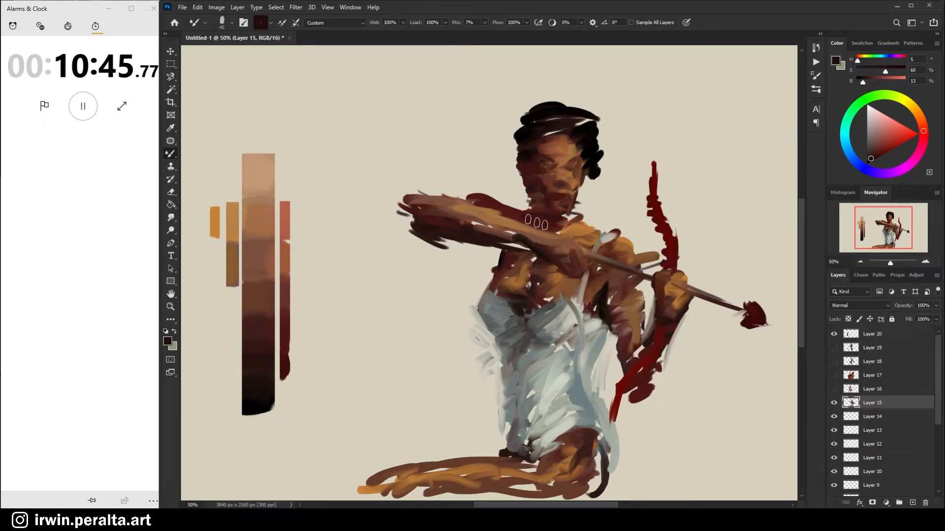
Trim the shaded side of the face with background beige and add a near-black stroke of hair at the temple.
alt+click(522, 181)
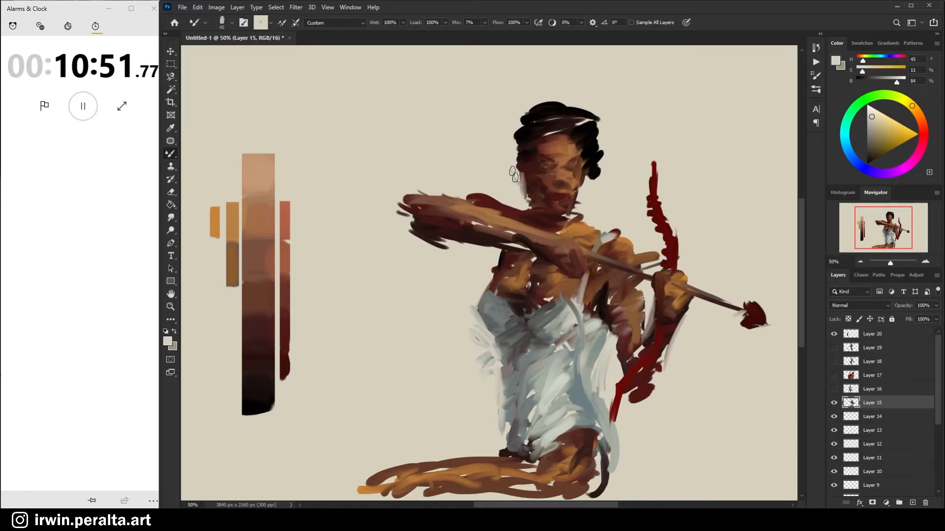
alt+click(524, 146)
drag(522, 141, 511, 158)
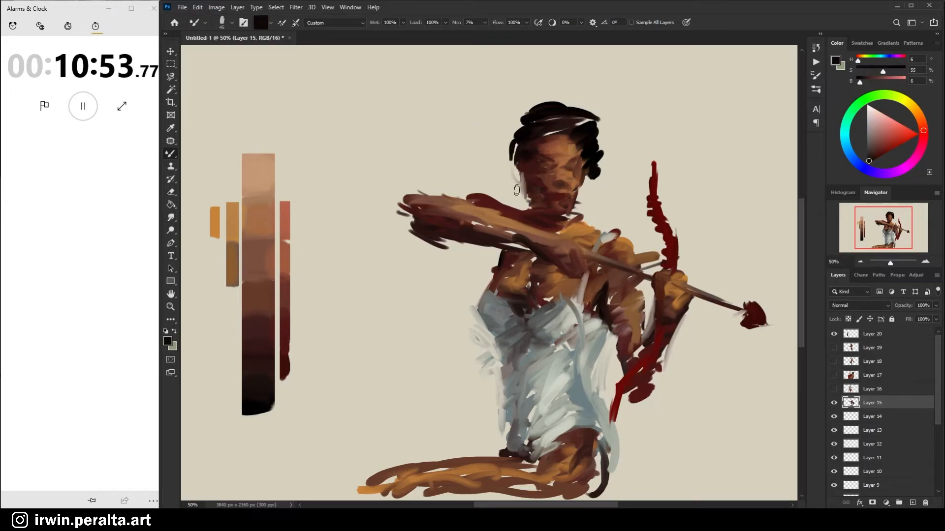
alt+click(515, 181)
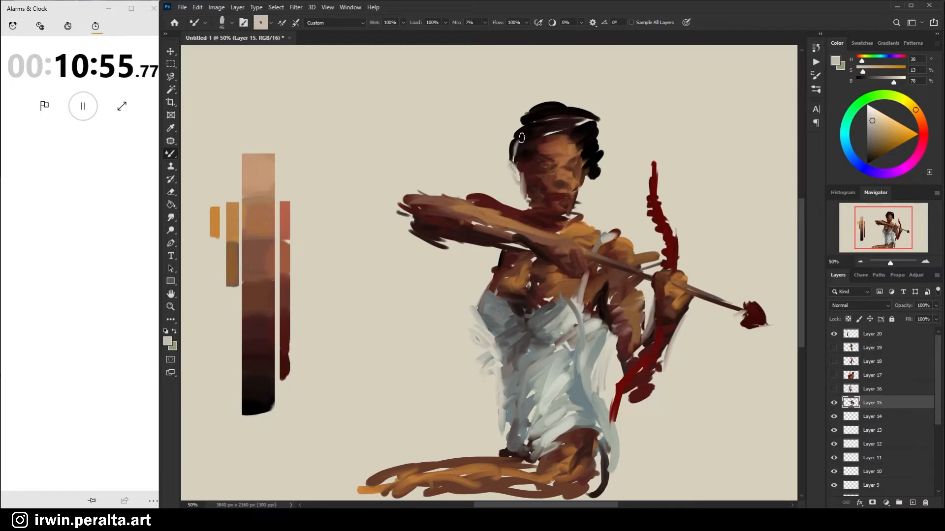
Clean up the background beside the neck and along the bow-side shoulder with sampled beige (H 45, S 11, B 84).
mouse_move(581, 199)
mouse_down()
mouse_move(596, 182)
mouse_move(604, 211)
mouse_move(594, 218)
mouse_move(605, 230)
mouse_move(593, 224)
mouse_move(617, 231)
mouse_move(613, 229)
mouse_up()
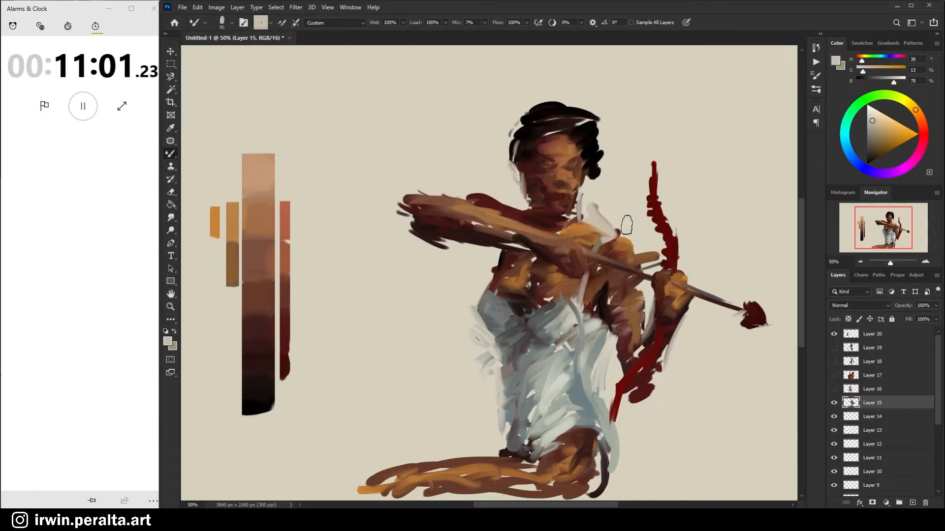
alt+click(622, 231)
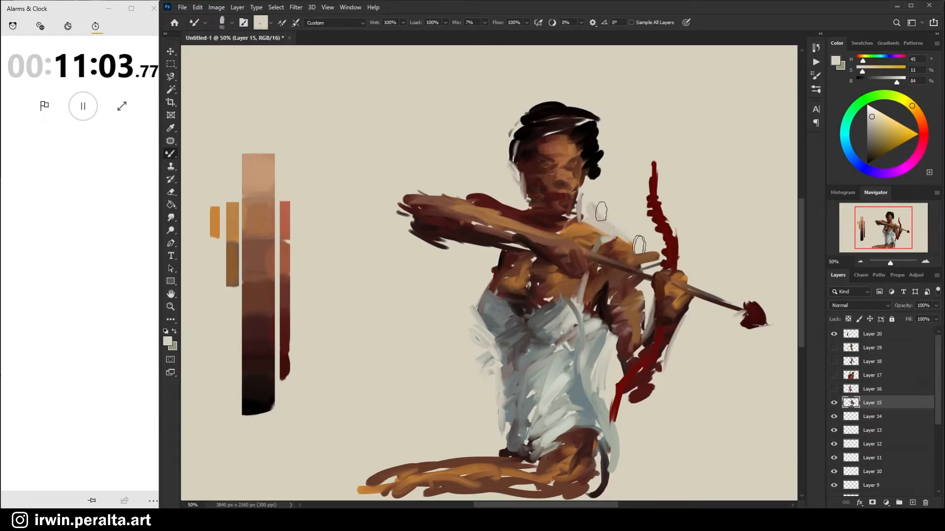
drag(599, 214, 644, 259)
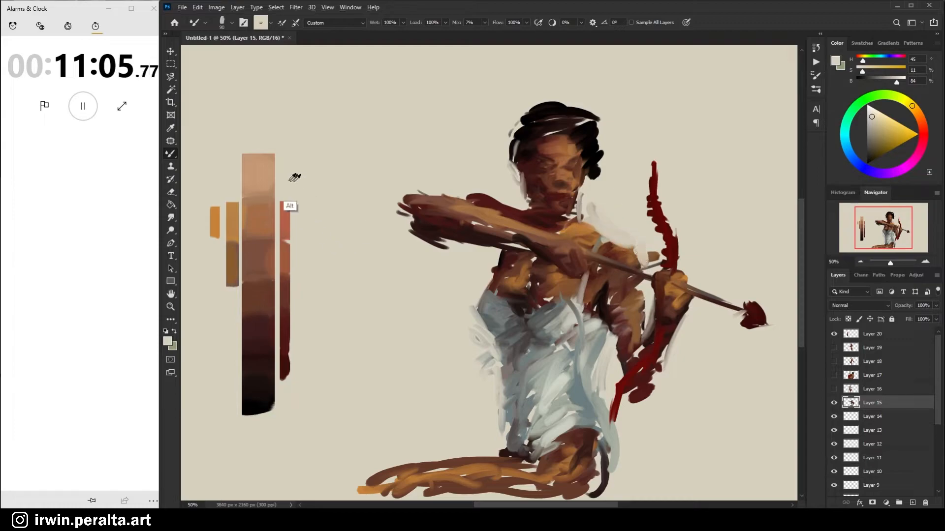
Highlight the forehead, nose and mouth area with palette tan (H 26, S 40, B 78), a lighter tan (H 26, S 29, B 87) and sampled mid-brown.
alt+click(261, 167)
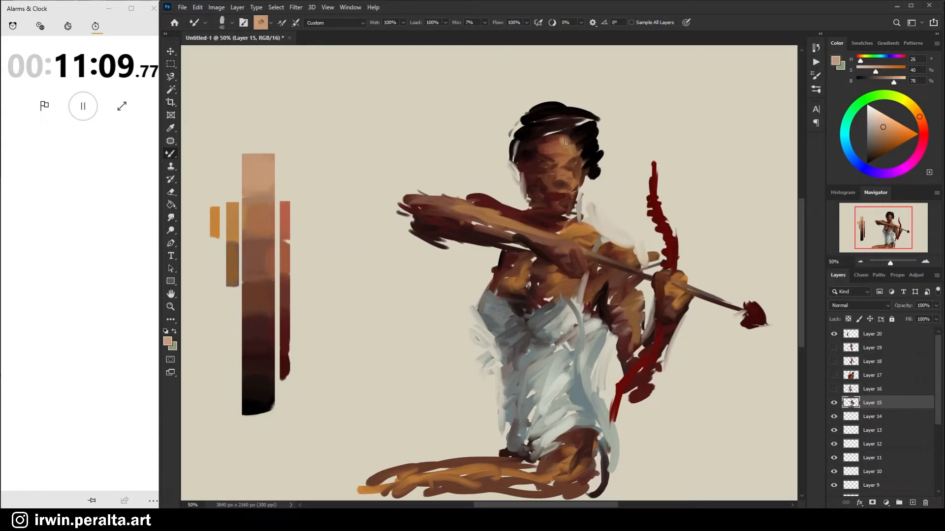
click(880, 119)
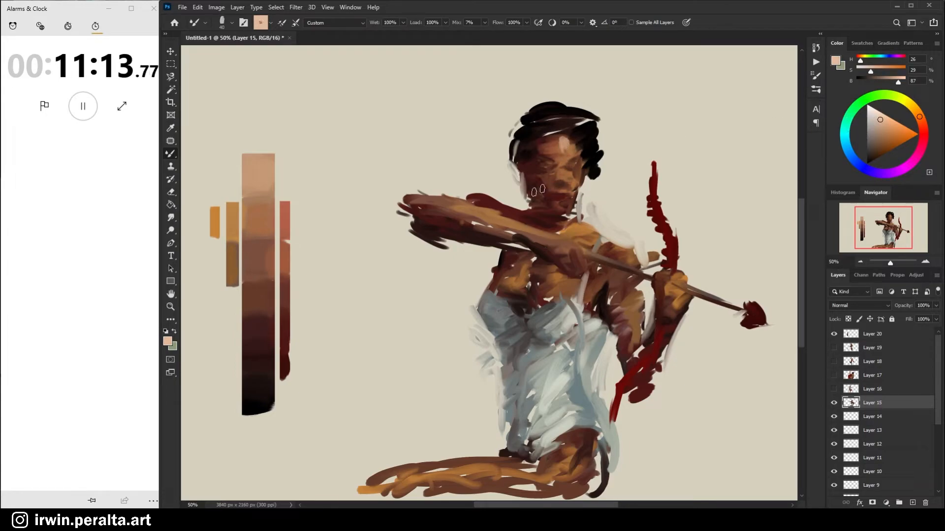
alt+click(256, 205)
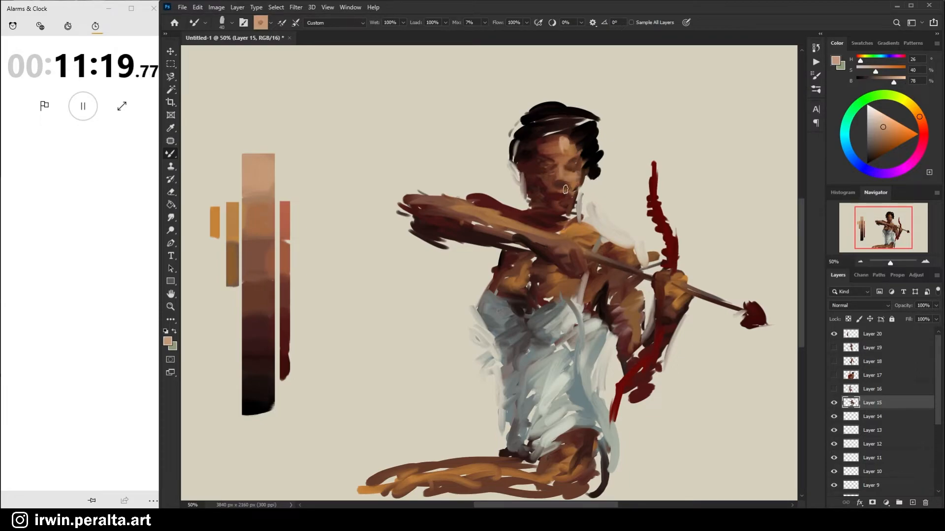
drag(565, 190, 565, 186)
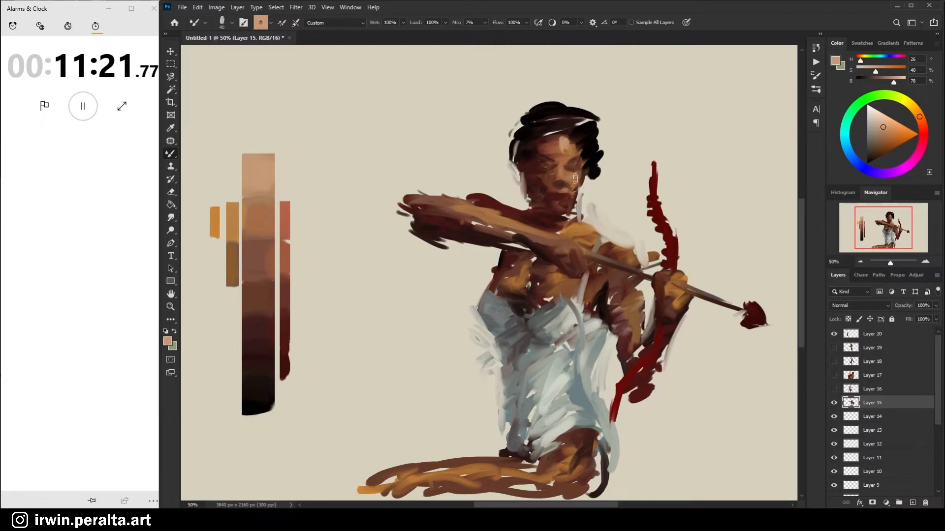
alt+click(563, 209)
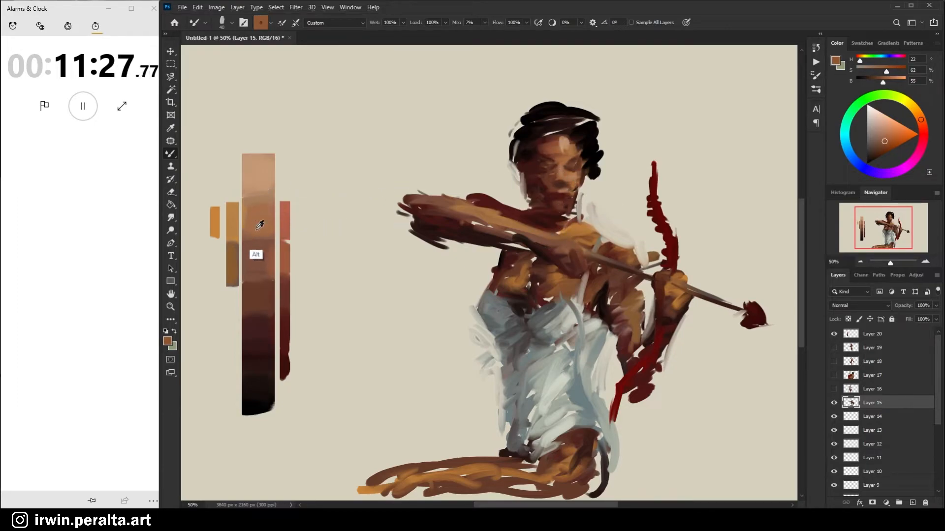
Highlight the top of the bow-side shoulder with palette tan (H 26, S 40, B 75) and blend it with sampled brown (H 26, S 63, B 49).
alt+click(261, 213)
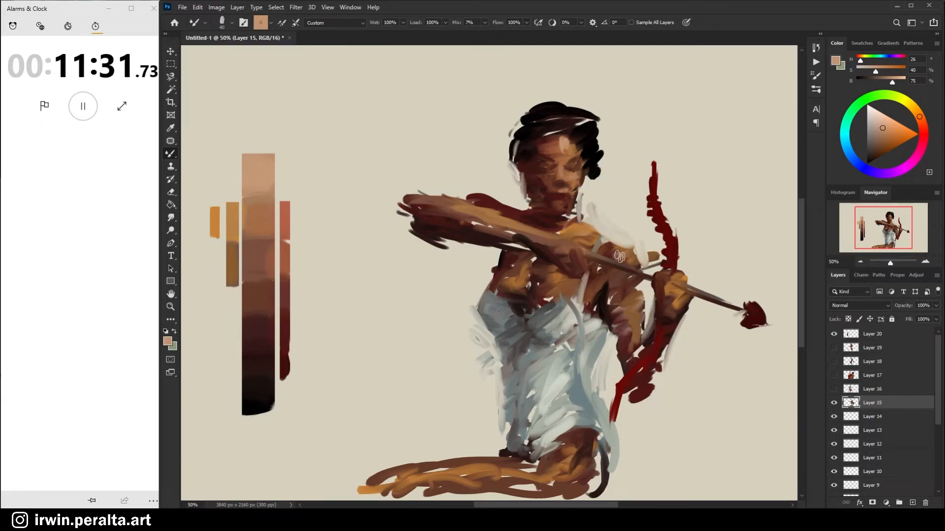
alt+click(631, 288)
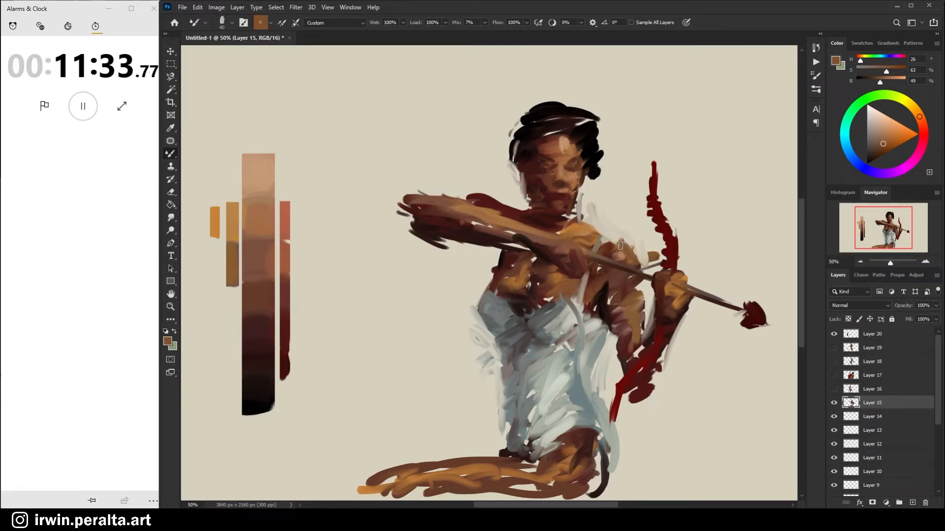
drag(619, 251, 615, 244)
Rework the chest and armpit below the shaft with a larger brush in light brown (H 29, S 55, B 70), adding dark reddish-brown shadow.
alt+click(591, 285)
alt+click(585, 253)
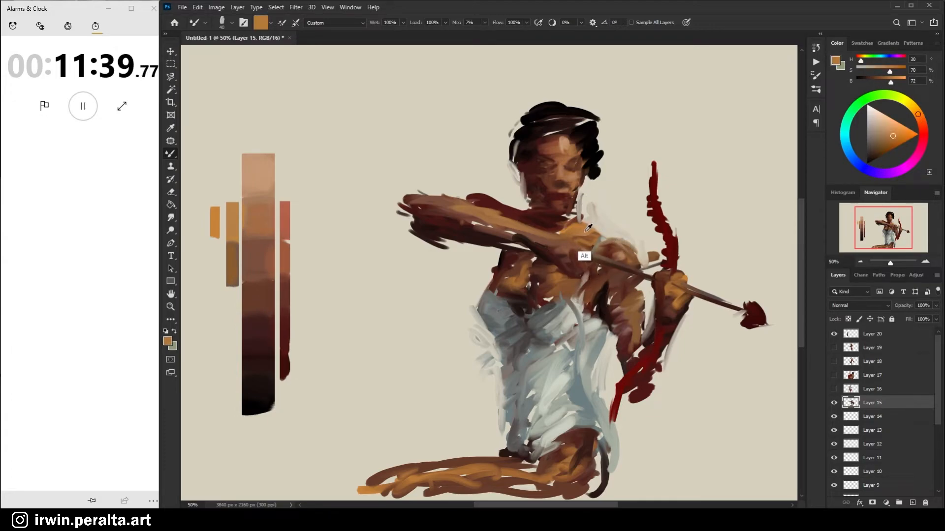
key(bracketright)
key(bracketright)
key(bracketright)
key(bracketright)
key(bracketright)
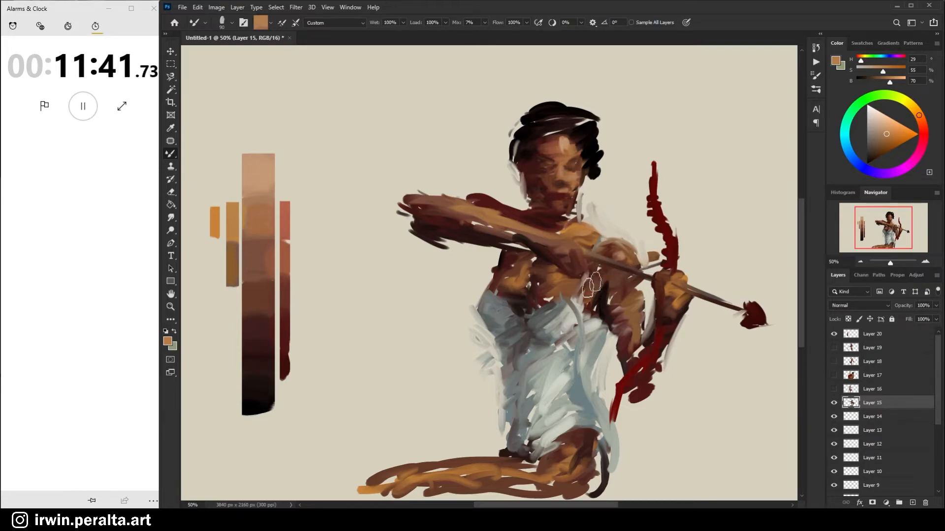
drag(593, 284, 597, 285)
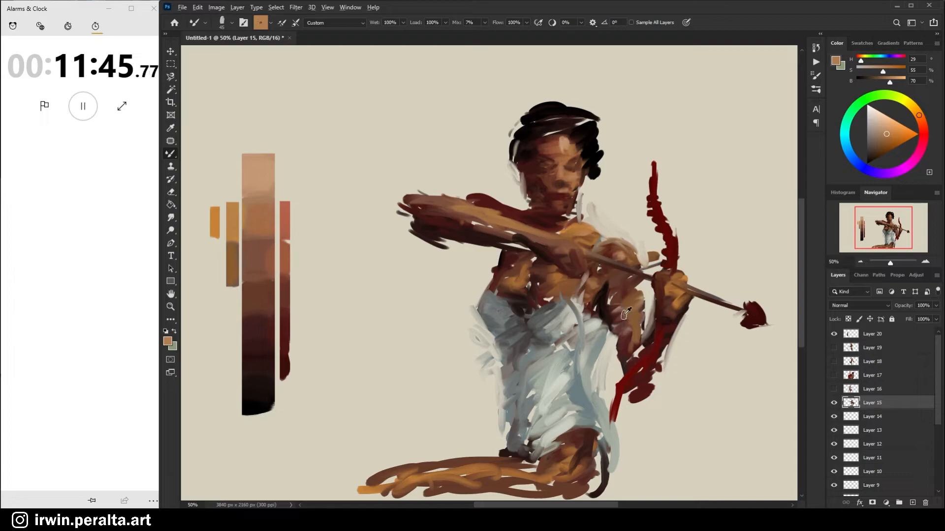
alt+click(620, 283)
mouse_move(610, 281)
mouse_down()
mouse_move(610, 314)
mouse_move(612, 293)
mouse_up()
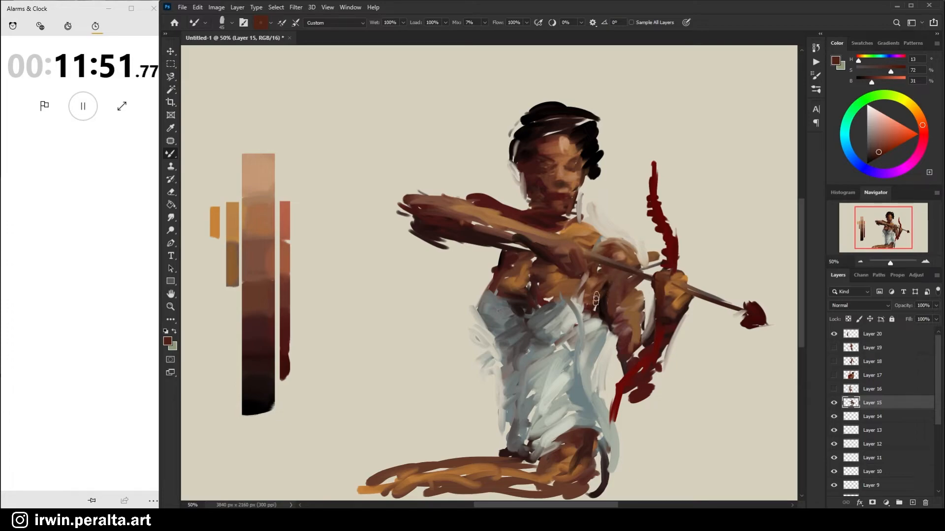
Paint the garment strap beside the bow-side armpit in sampled light gray (H 44, S 9, B 73) and rework the skin around it with sampled browns.
alt+click(583, 327)
drag(598, 261, 601, 320)
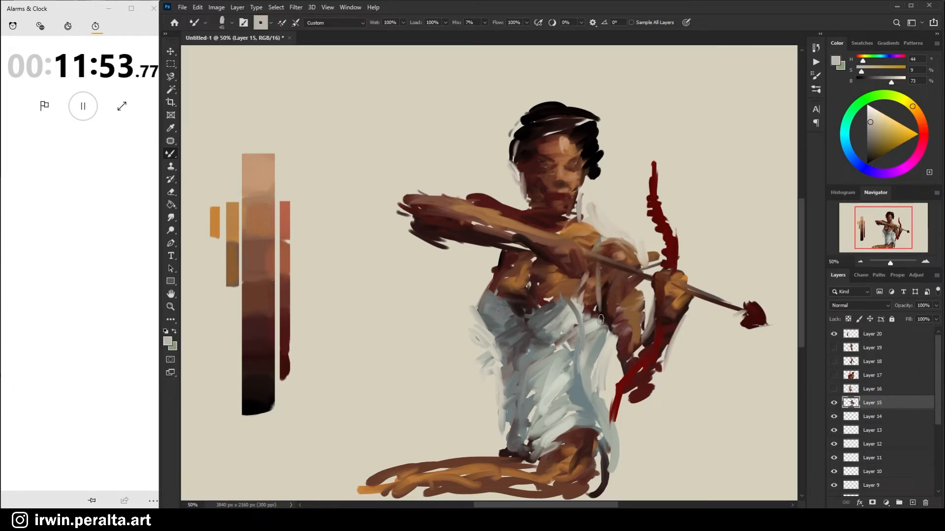
alt+click(606, 295)
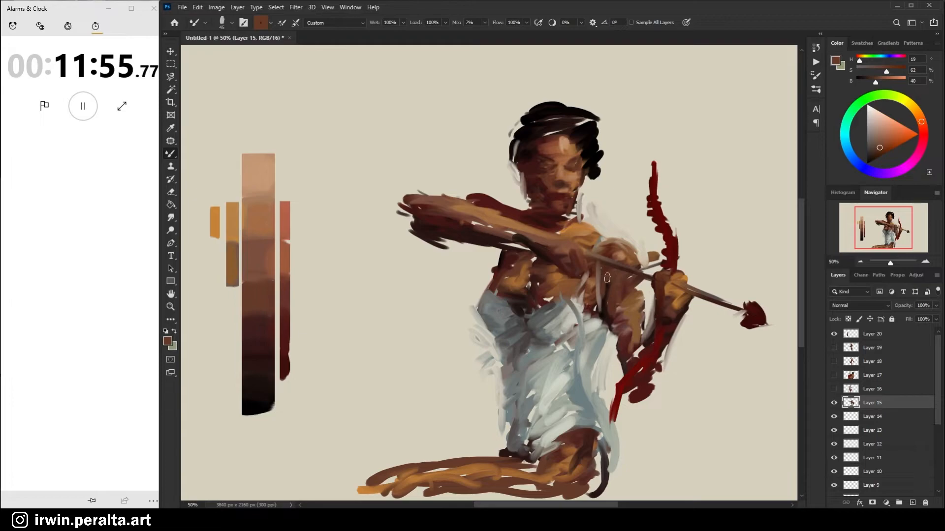
alt+click(608, 317)
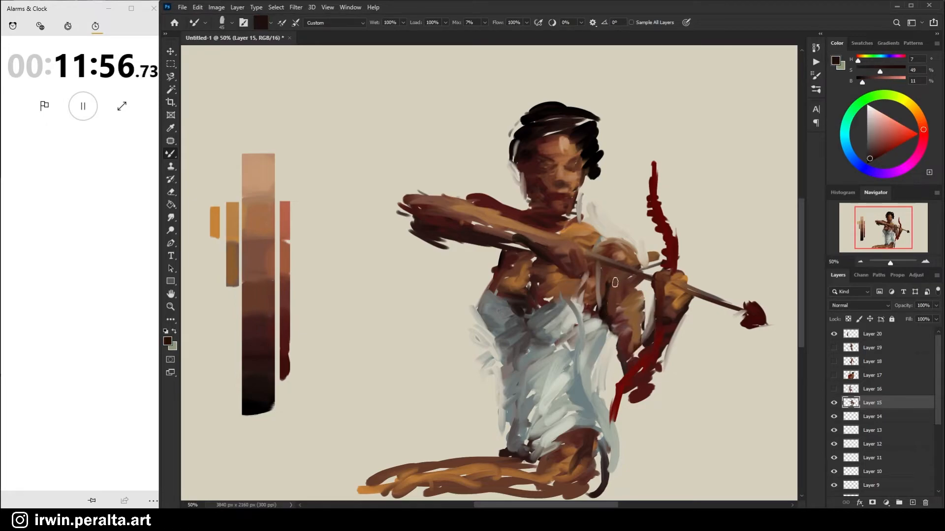
Refine the garment's bow-side edge with sampled grays and trim its outline down to the hip with background beige (H 45, S 11, B 84).
alt+click(558, 394)
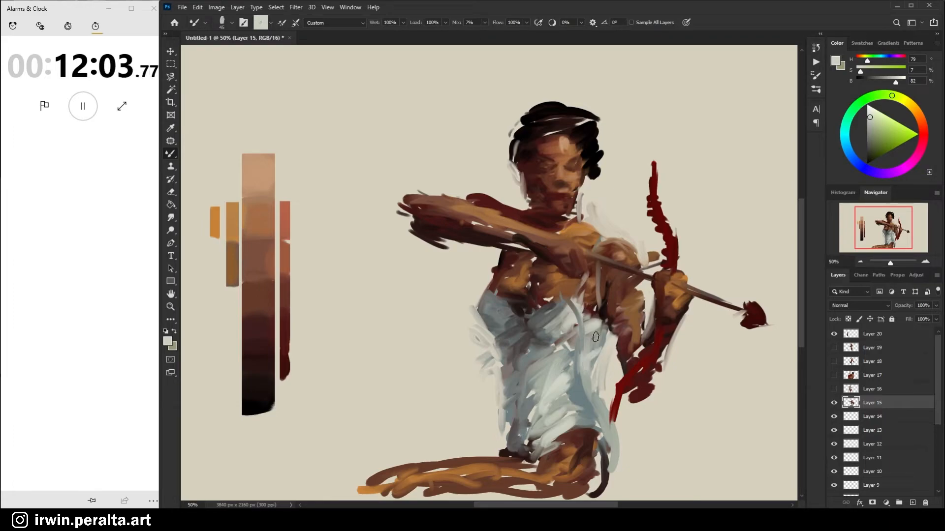
alt+click(601, 364)
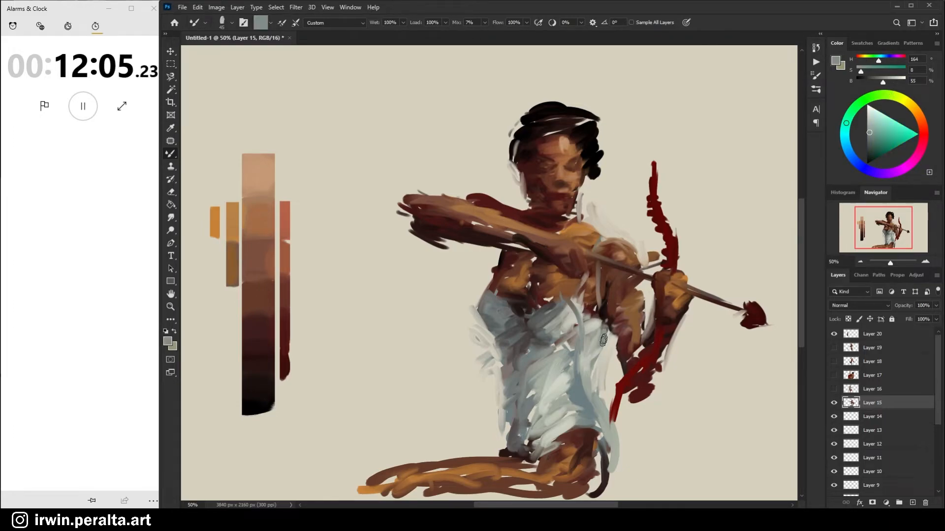
alt+click(602, 396)
drag(597, 389, 619, 448)
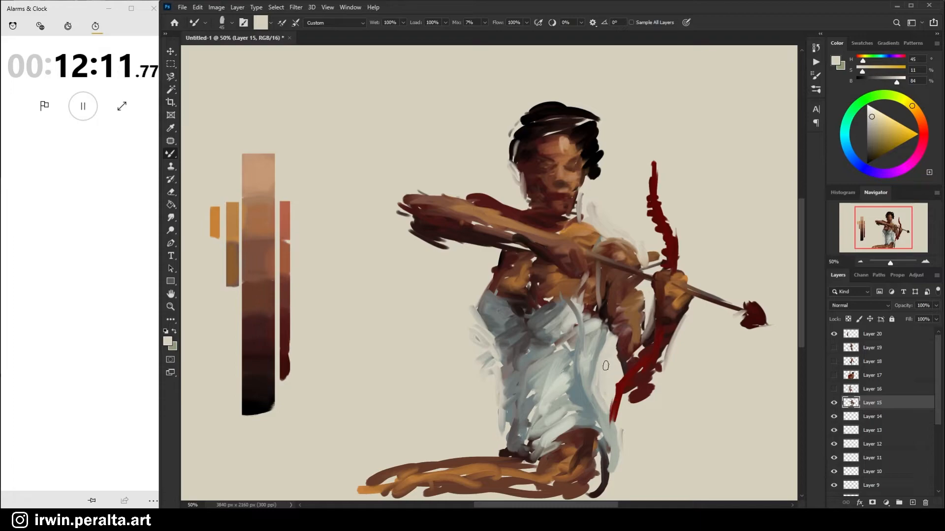
Brighten the garment's bust and bow-side waist with a lighter off-white (H 79, S 6, B 88).
alt+click(561, 414)
click(870, 113)
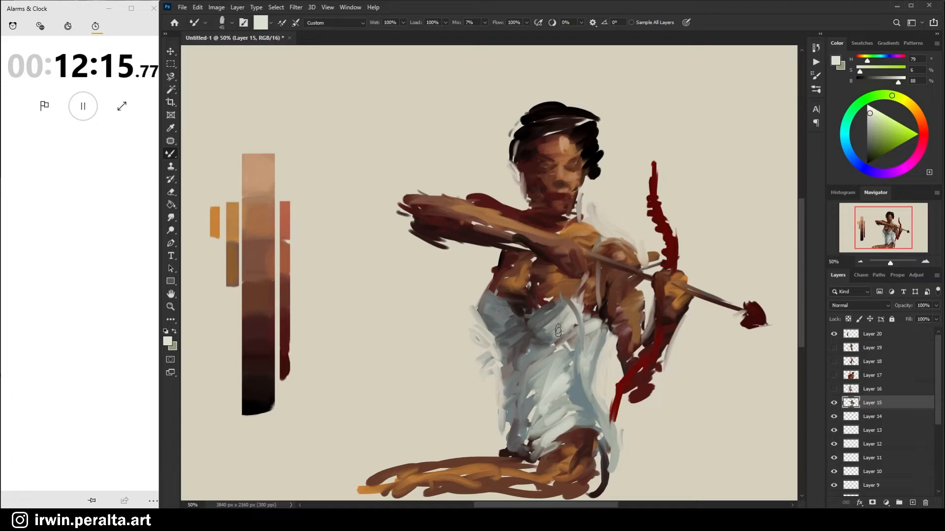
mouse_move(561, 306)
mouse_down()
mouse_move(572, 360)
mouse_move(571, 335)
mouse_move(585, 306)
mouse_move(588, 314)
mouse_move(571, 306)
mouse_move(568, 326)
mouse_move(586, 318)
mouse_move(608, 335)
mouse_move(589, 362)
mouse_move(593, 337)
mouse_move(588, 363)
mouse_up()
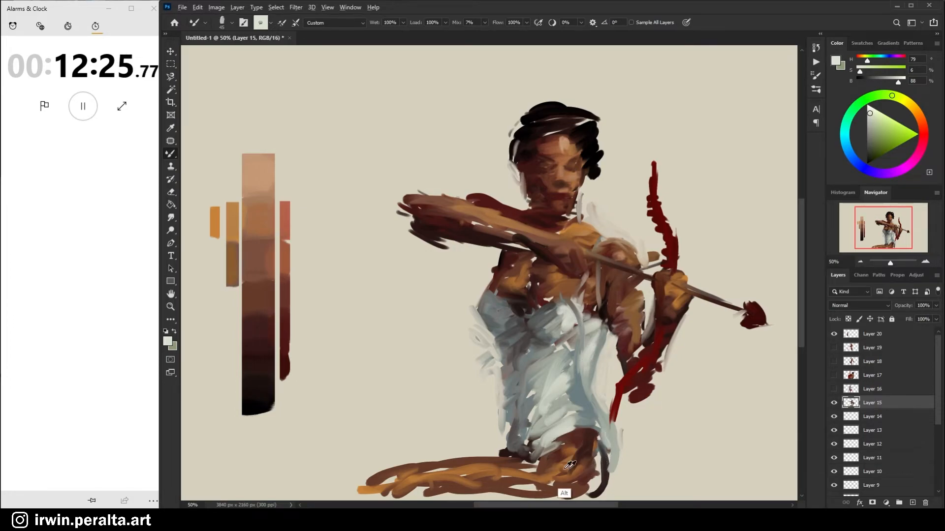
Deepen the shadows on the upper thigh and bow-side upper arm with sampled dark reddish browns (H 11, S 59, B 33 and H 2, S 68, B 31).
alt+click(573, 443)
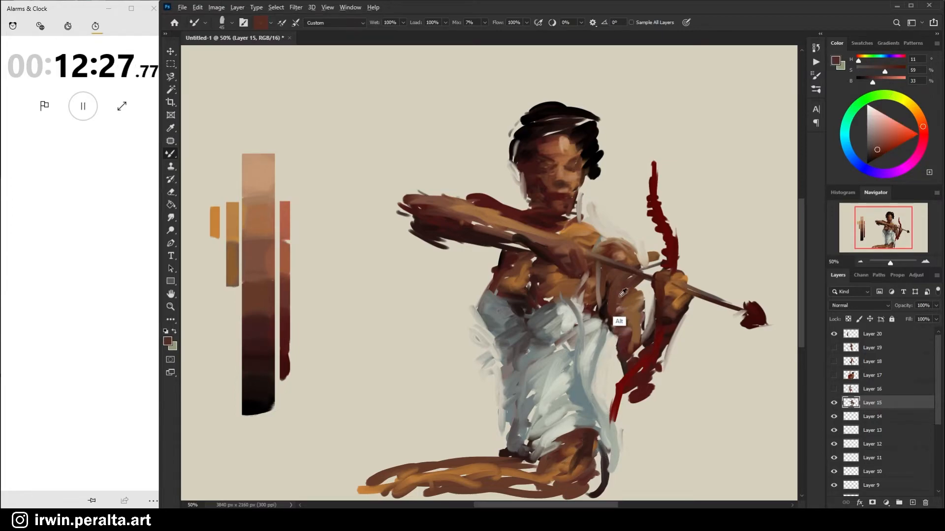
alt+click(558, 459)
mouse_move(568, 445)
mouse_down()
mouse_move(556, 460)
mouse_move(570, 441)
mouse_up()
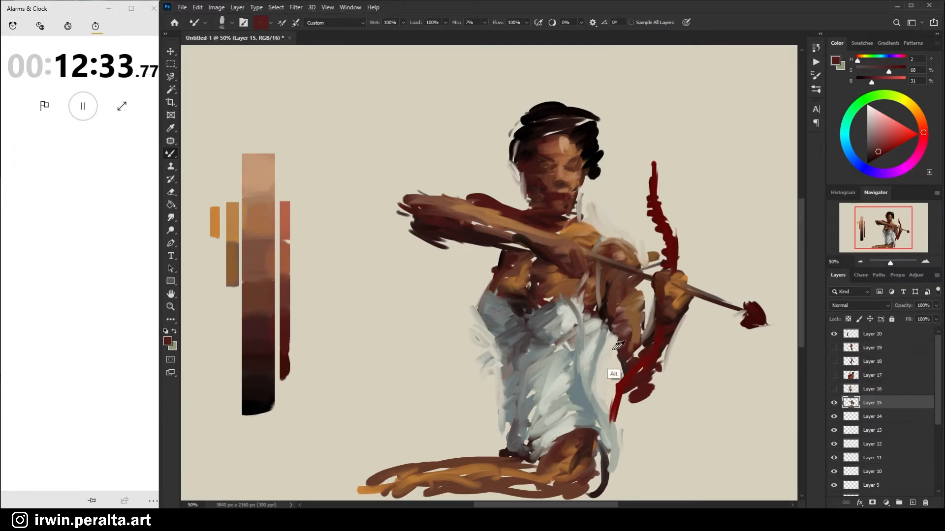
alt+click(557, 459)
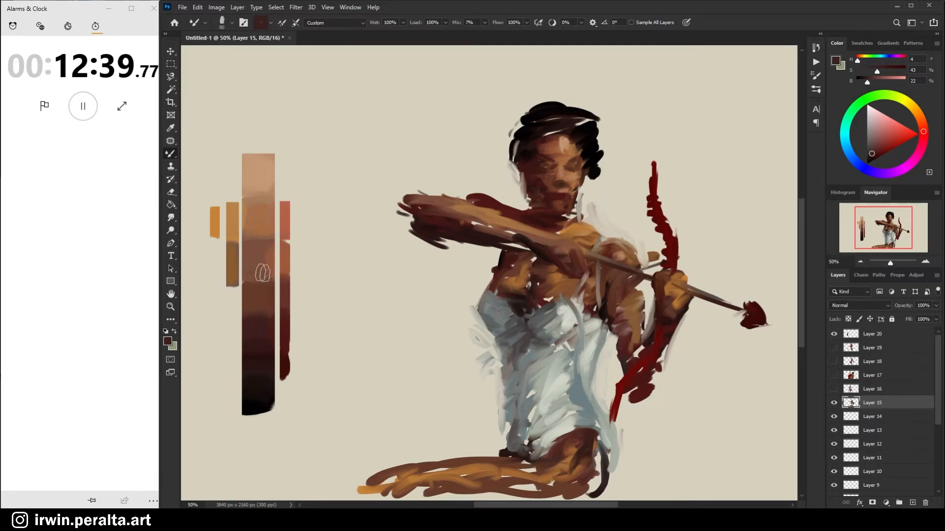
Build up the knee below the garment in palette ochre (H 30, S 67, B 54), sampled brown and palette orange (H 31, S 72, B 79).
alt+click(235, 263)
mouse_move(582, 472)
mouse_down()
mouse_move(589, 493)
mouse_move(612, 471)
mouse_move(603, 470)
mouse_move(610, 450)
mouse_move(611, 471)
mouse_up()
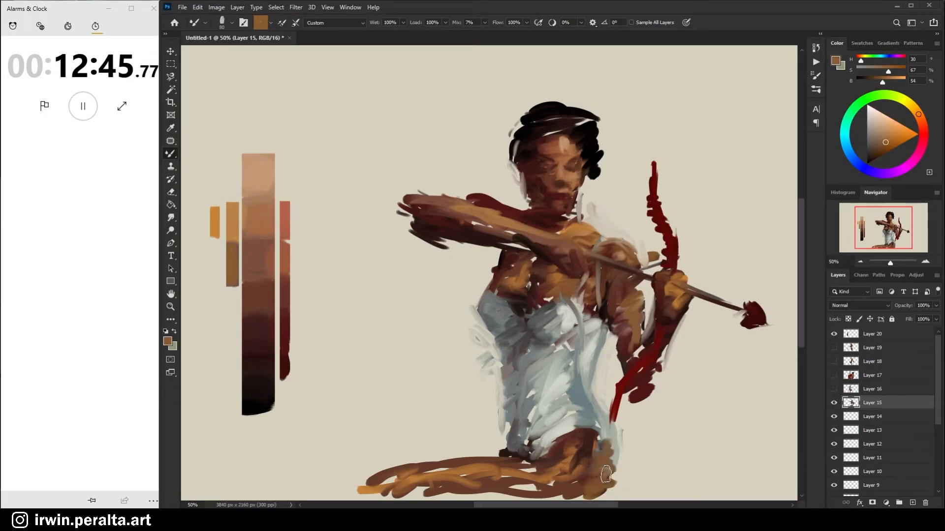
alt+click(551, 497)
drag(594, 494, 592, 481)
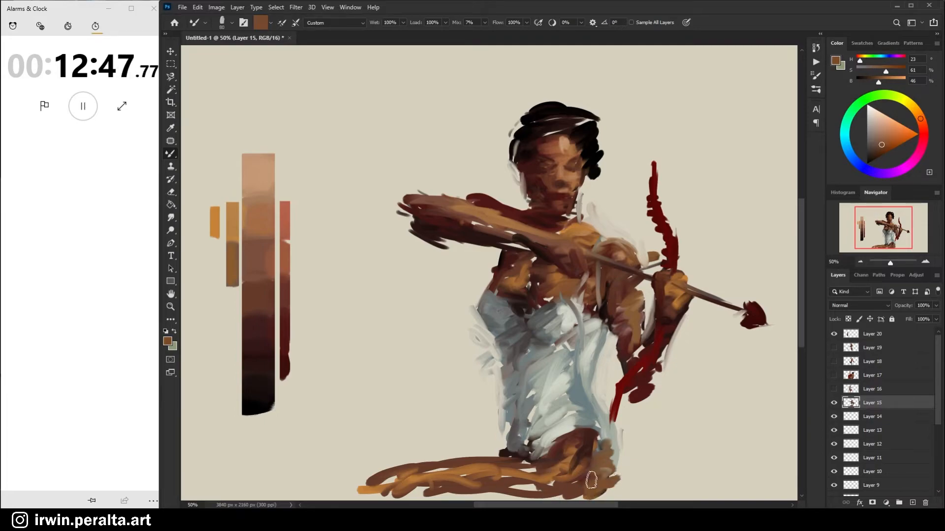
alt+click(217, 220)
mouse_move(588, 481)
mouse_down()
mouse_move(603, 455)
mouse_move(605, 480)
mouse_up()
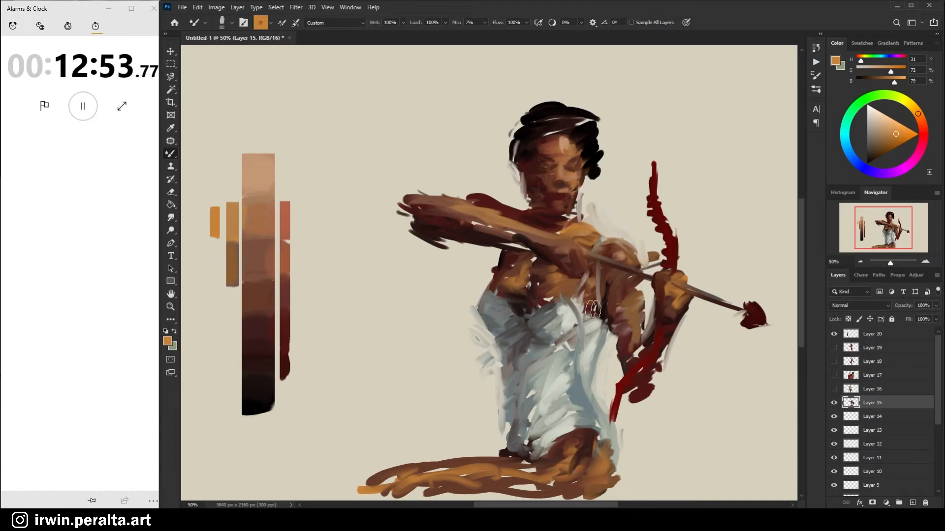
Fill the underside of the folded leg with reddish orange (H 18, S 62, B 63) and blend it with sampled brown (H 18, S 58, B 39).
alt+click(287, 276)
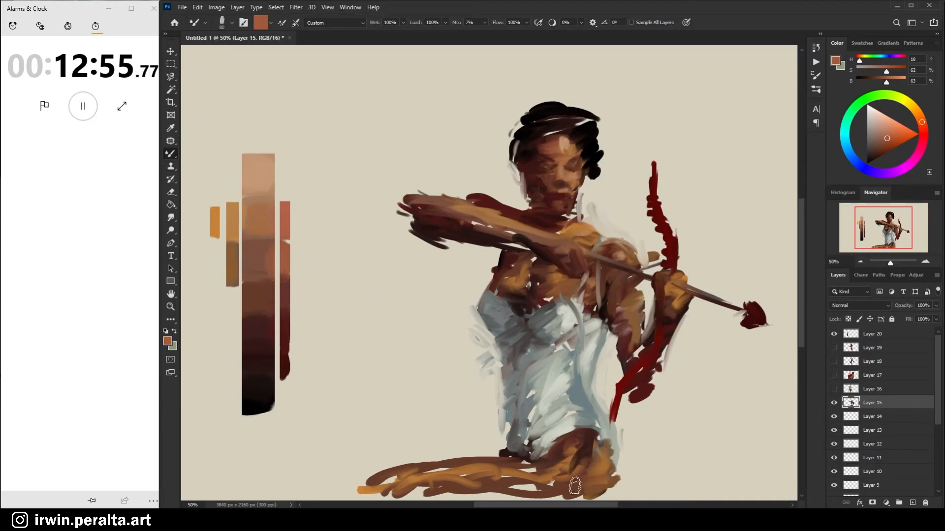
mouse_move(524, 486)
mouse_down()
mouse_move(562, 494)
mouse_move(490, 462)
mouse_move(483, 475)
mouse_move(454, 477)
mouse_move(504, 494)
mouse_move(473, 497)
mouse_move(517, 495)
mouse_up()
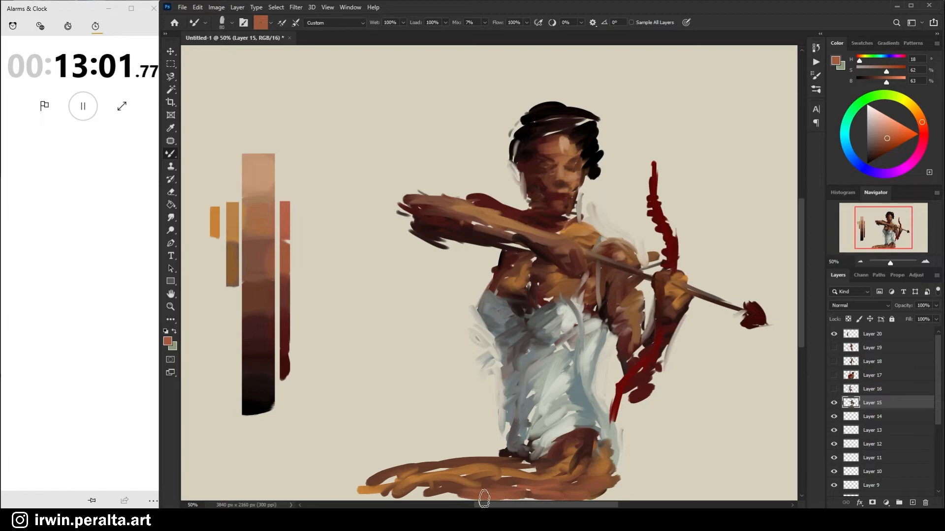
alt+click(504, 487)
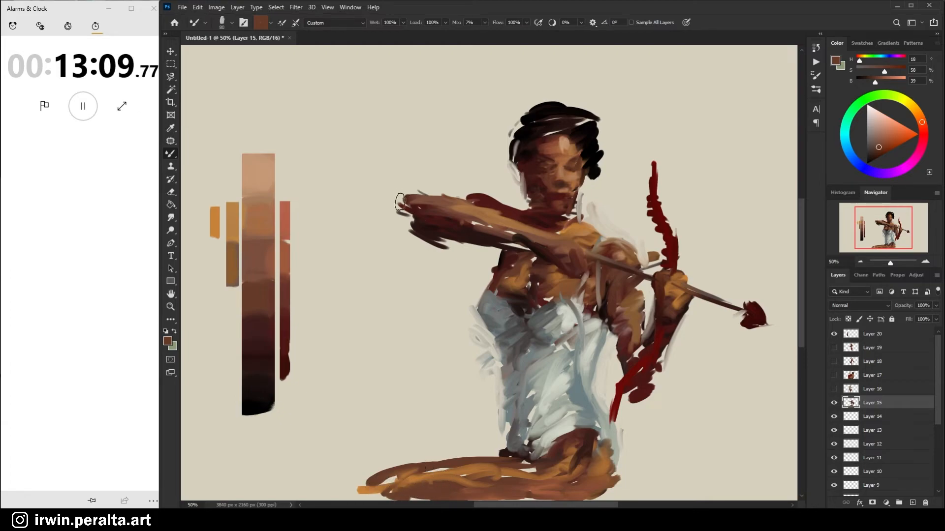
Trim the drawing arm's outline with background beige (H 45, S 11, B 84) and darken its underside with sampled dark brown (H 6, S 54, B 16).
alt+click(411, 272)
drag(446, 248, 471, 247)
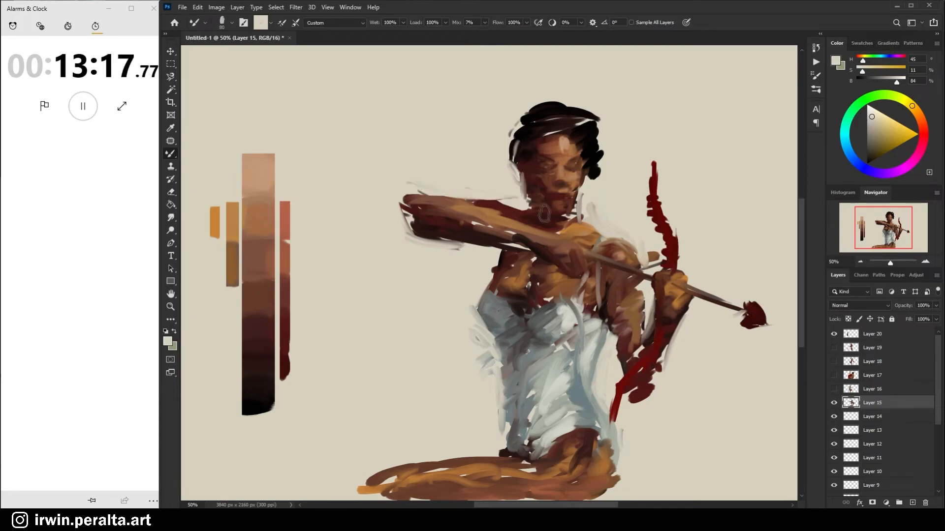
key(alt)
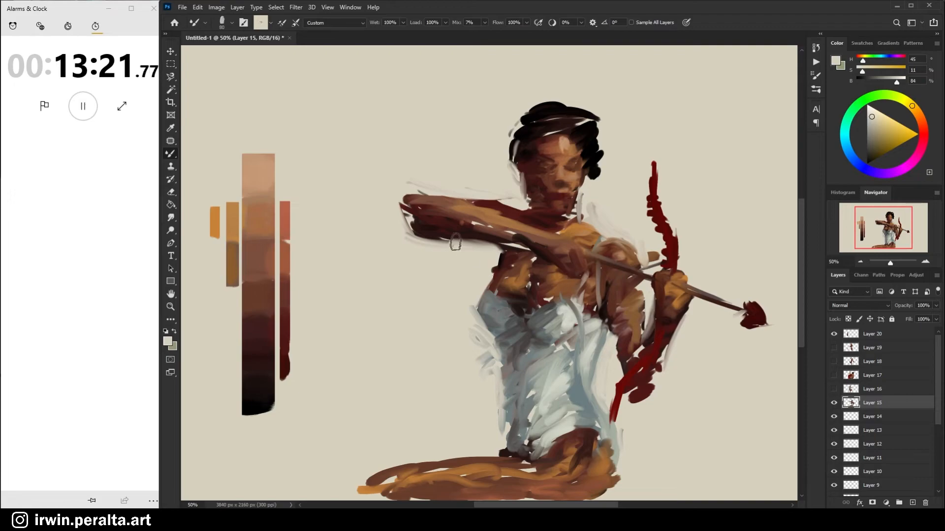
key(alt)
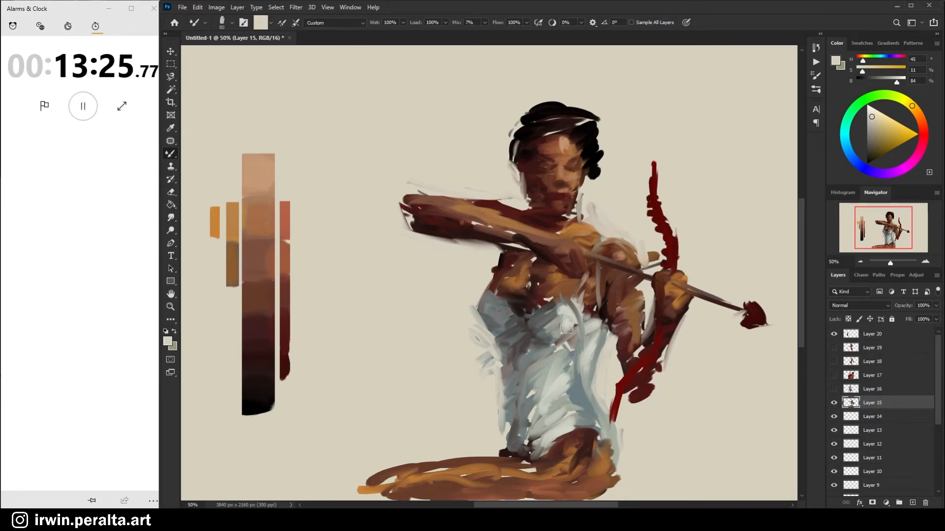
alt+click(517, 245)
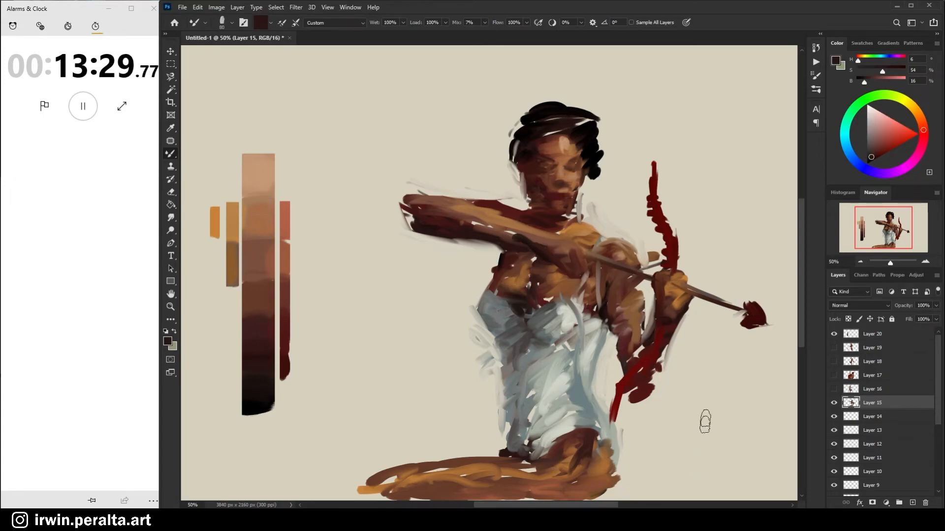
Clean up the background around the upper bow, bow hand and elbow with beige (H 45, S 11, B 84), retouching the hand in sampled orange-brown.
alt+click(636, 222)
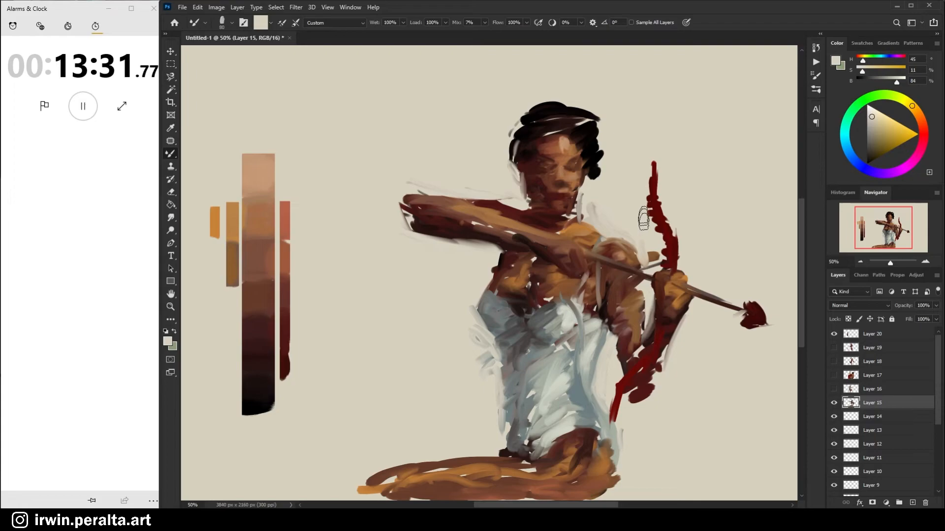
mouse_move(686, 260)
mouse_down()
mouse_move(681, 237)
mouse_move(659, 256)
mouse_up()
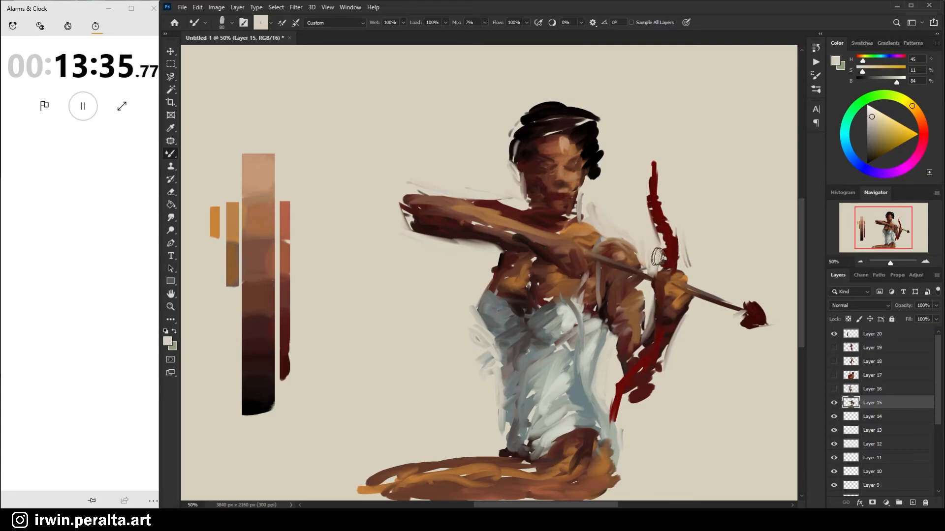
alt+click(678, 300)
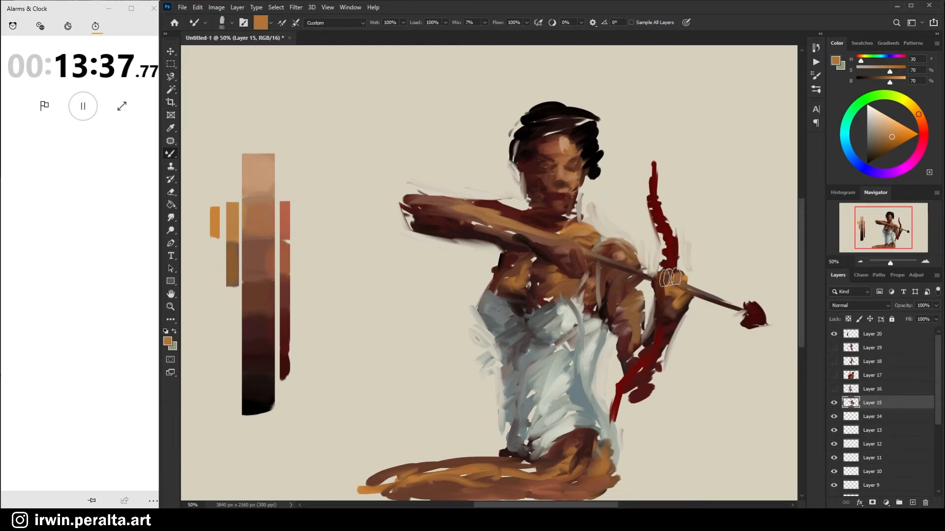
alt+click(699, 279)
drag(695, 279, 687, 269)
alt+click(691, 343)
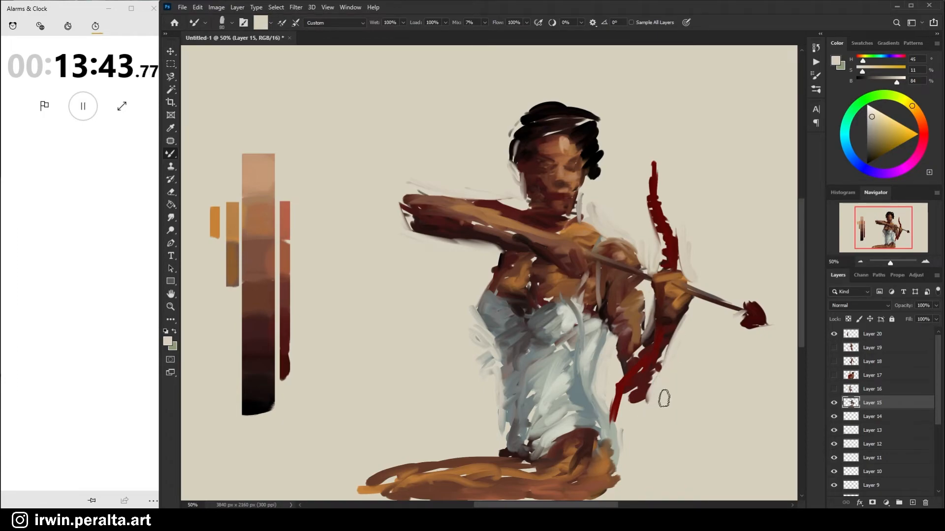
drag(641, 411, 666, 388)
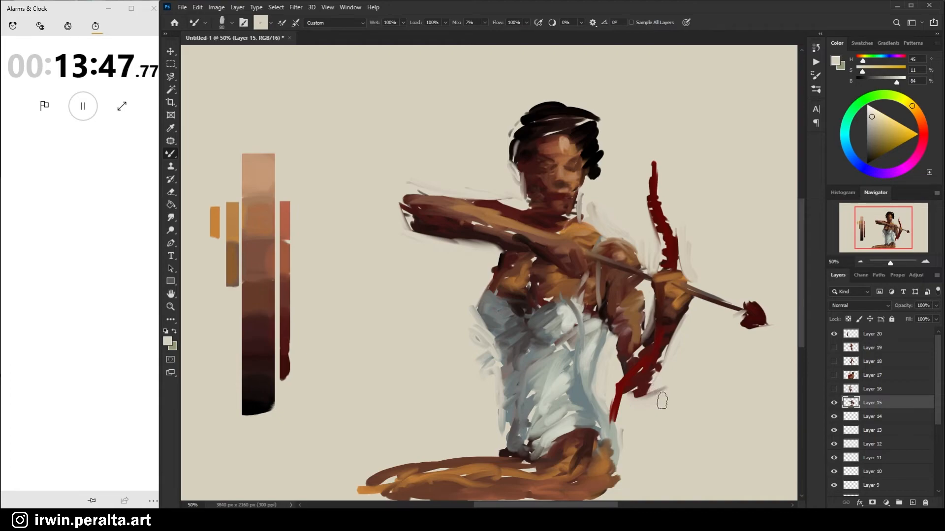
Paint light along the bow-side forearm down to the elbow in sampled orange-brown (H 29, S 70, B 58).
alt+click(669, 336)
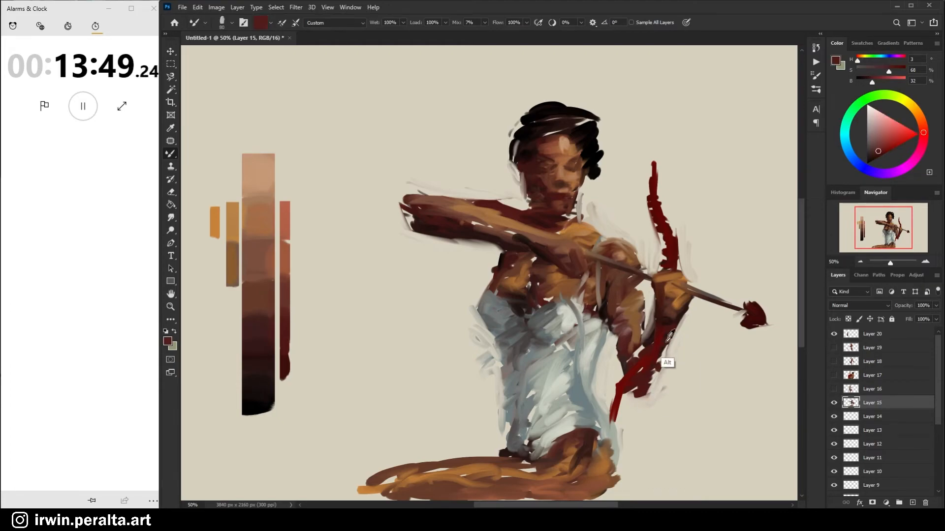
alt+click(678, 298)
drag(669, 339, 642, 391)
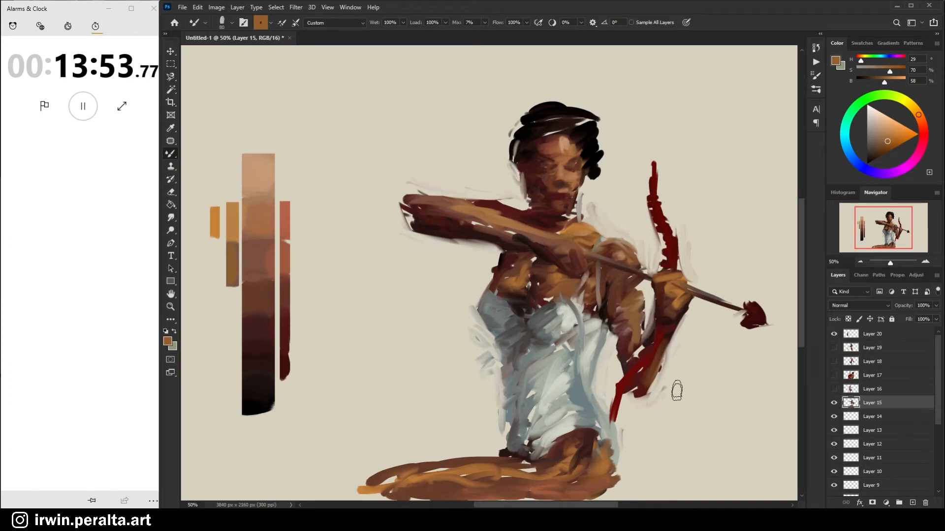
Highlight the upper and lower limbs of the bow with a smaller brush in light pinkish red (H 2, S 49, B 87).
alt+click(670, 259)
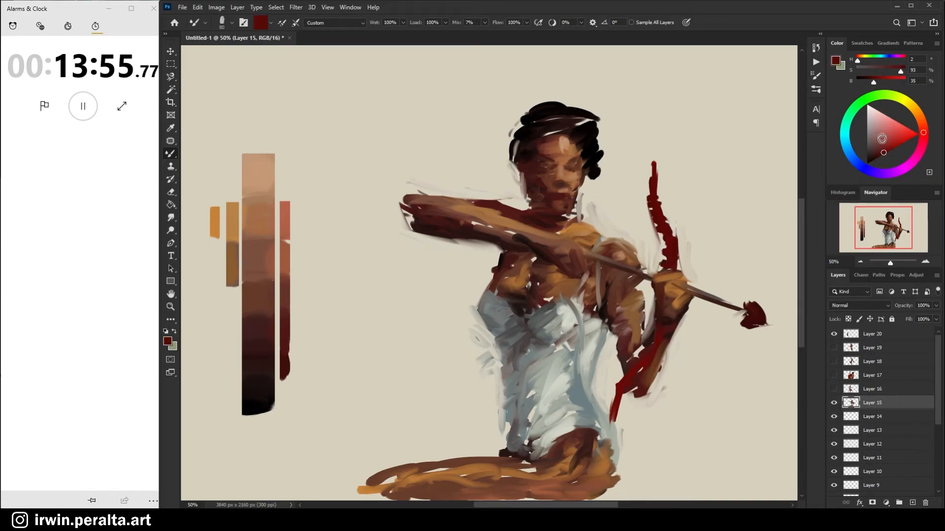
click(885, 134)
click(889, 125)
key(bracketleft)
key(bracketleft)
key(bracketleft)
drag(655, 194, 659, 230)
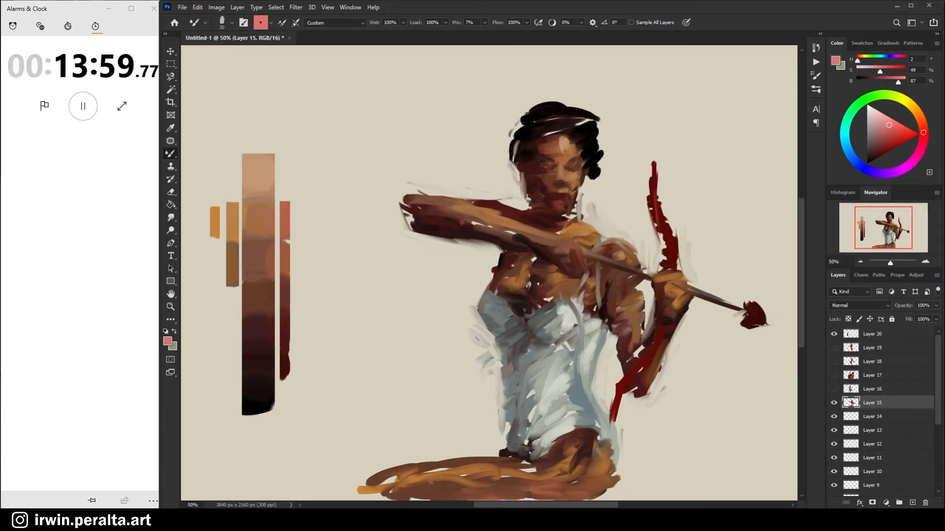
drag(673, 266, 666, 227)
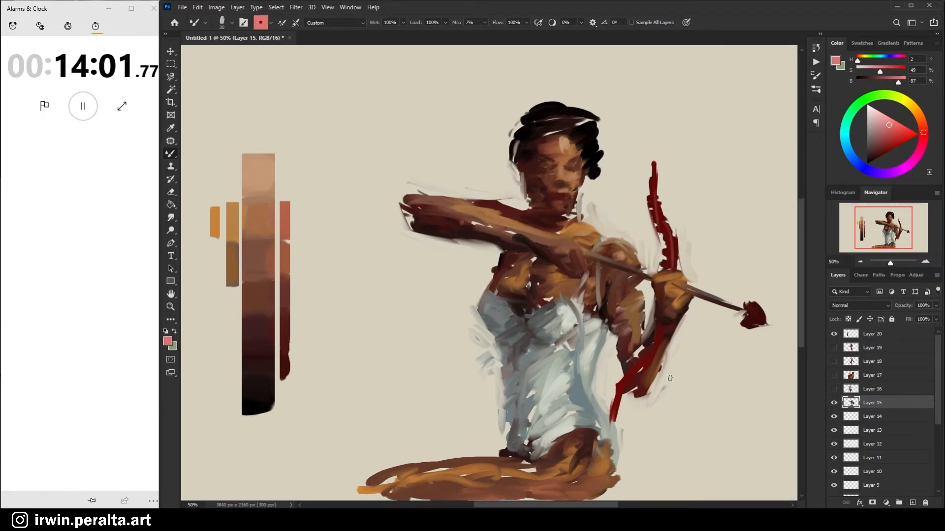
mouse_move(640, 369)
mouse_down()
mouse_move(658, 339)
mouse_move(642, 355)
mouse_up()
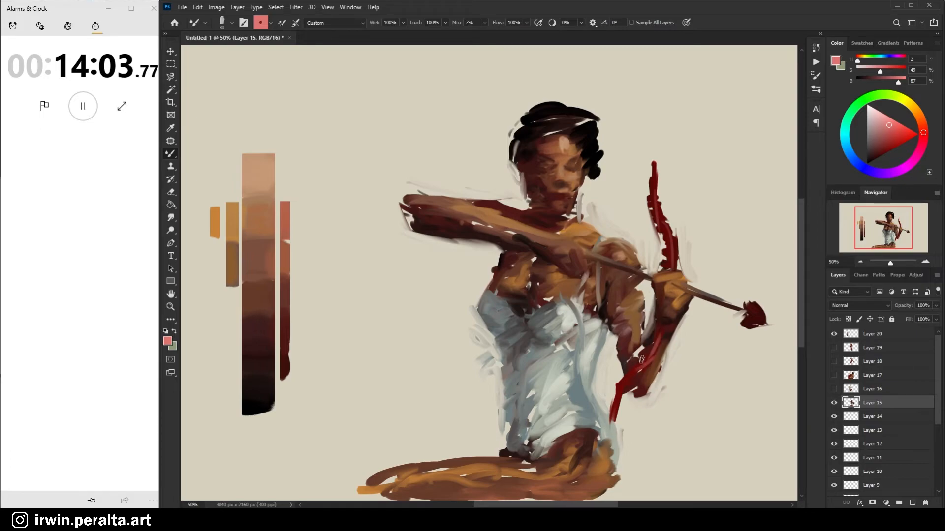
drag(617, 412, 640, 370)
drag(615, 415, 636, 373)
Rework the eye sockets and nose with sampled dark reddish brown (H 8, S 63, B 24) and tan (H 24, S 48, B 66).
key(alt)
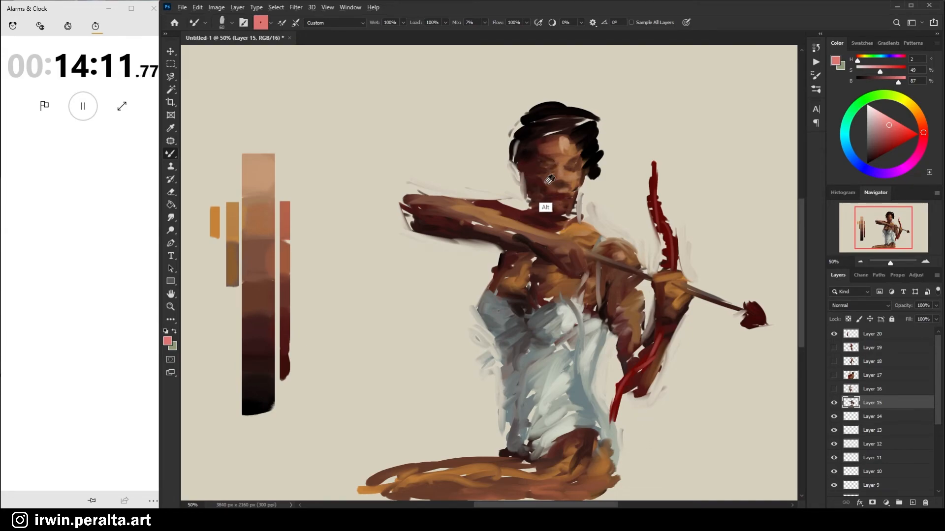
alt+click(540, 163)
drag(557, 163, 555, 166)
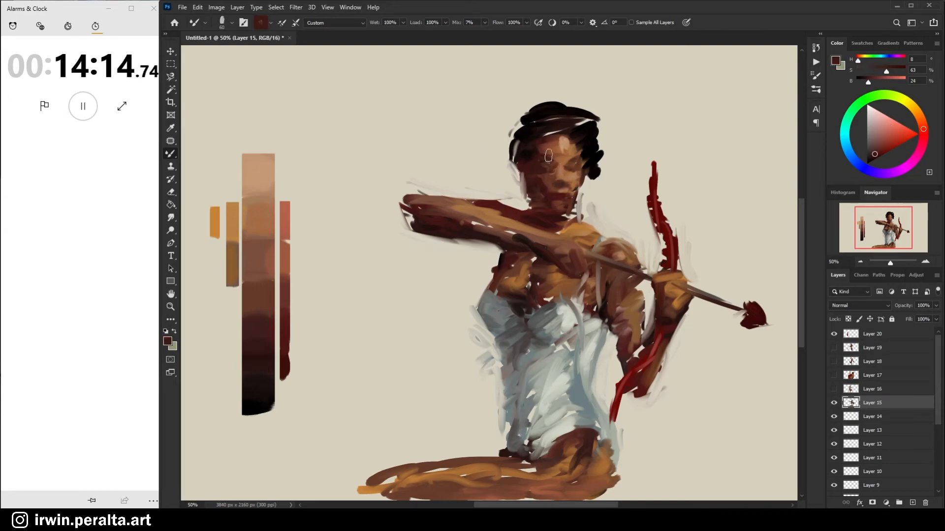
alt+click(565, 182)
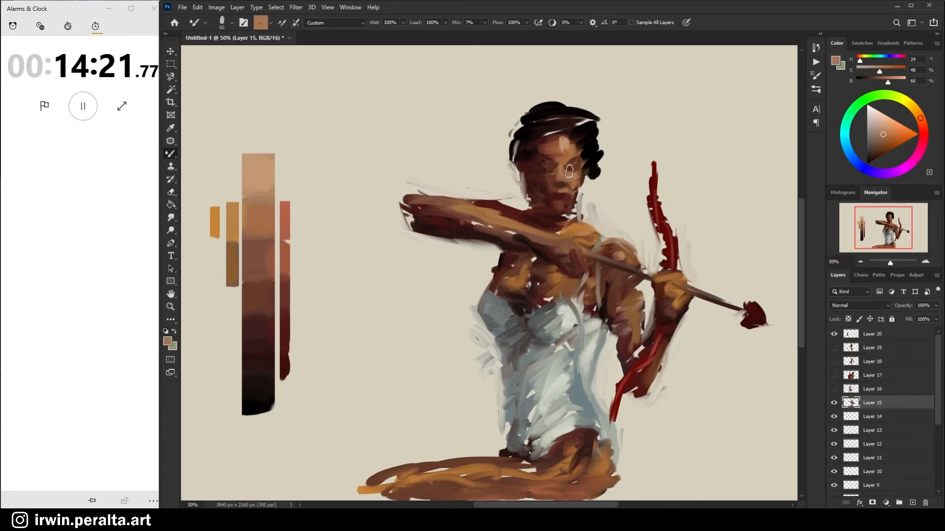
Refine the lit planes of the face in sampled orange-tan (H 28, S 66, B 66) and shade the brow in dark red (H 4, S 70, B 29).
alt+click(565, 186)
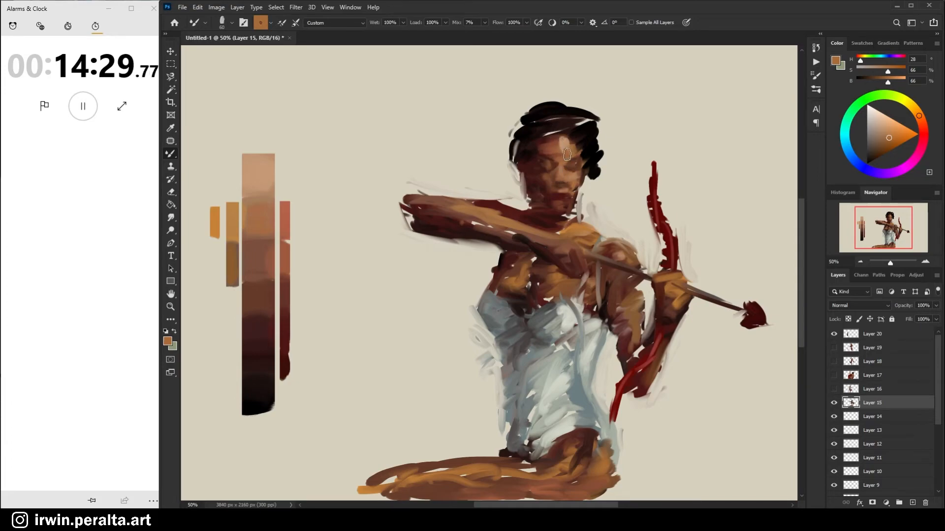
alt+click(539, 152)
drag(540, 152, 556, 149)
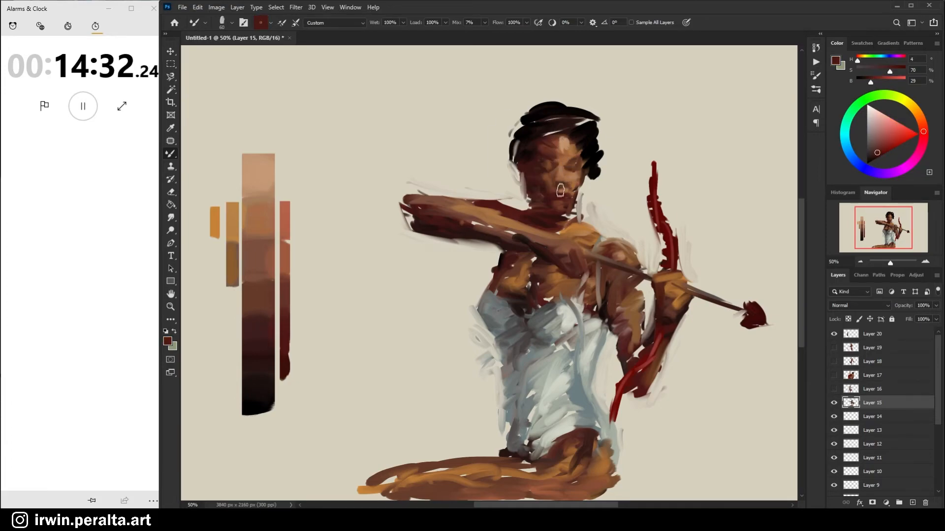
Shape the mouth, chin and neck shadows with sampled dark reddish browns (H 4, S 67, B 19 and H 6, S 65, B 23) and near-black.
alt+click(537, 203)
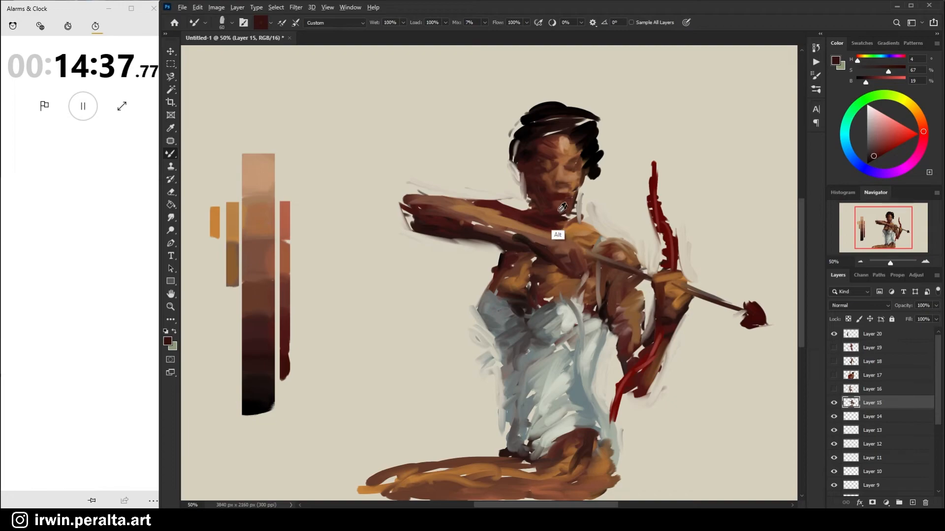
alt+click(553, 199)
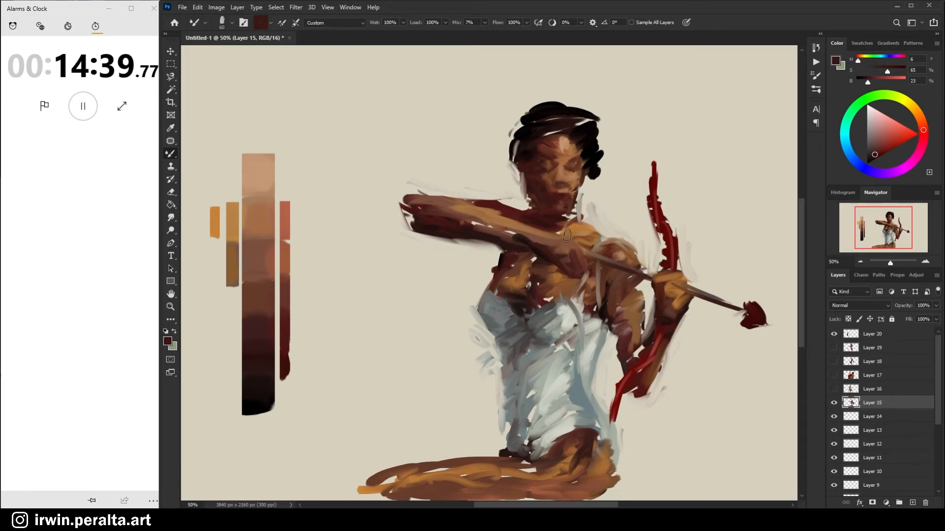
alt+click(549, 216)
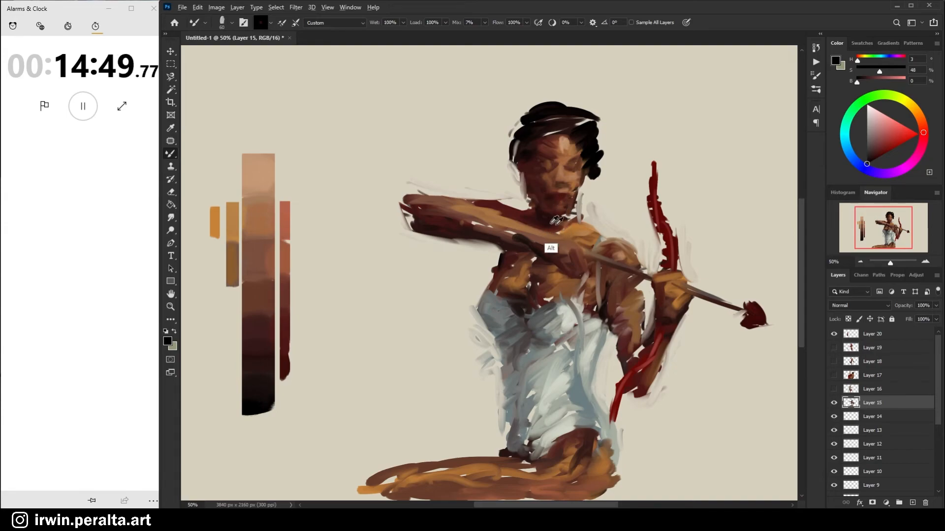
alt+click(542, 213)
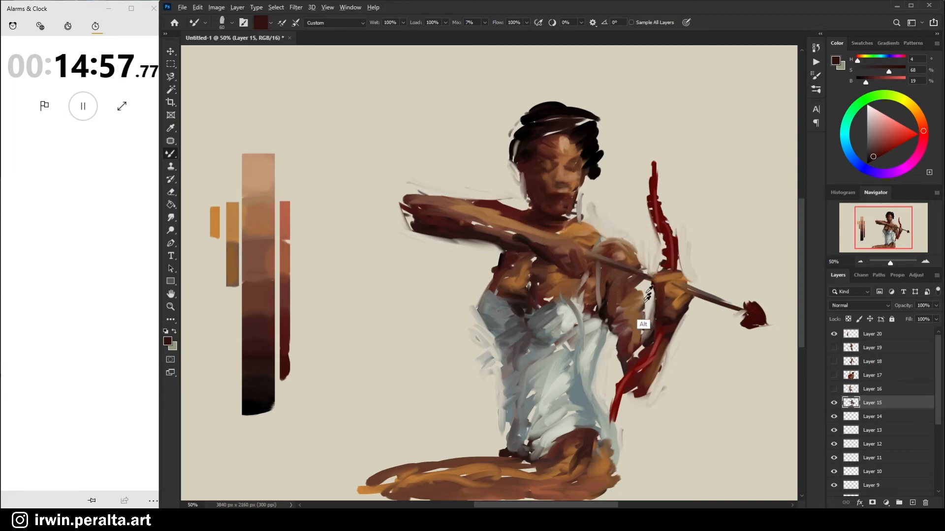
Tint the lips with deep reds sampled from the bow (H 3, S 91, B 34 and H 2, S 94, B 35), reducing the brush size to 40.
alt+click(646, 363)
alt+click(654, 347)
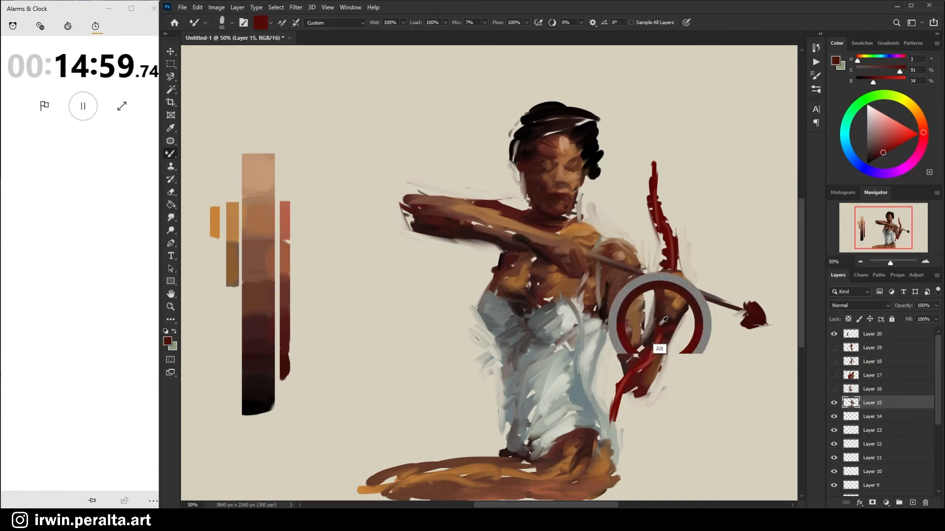
alt+click(567, 191)
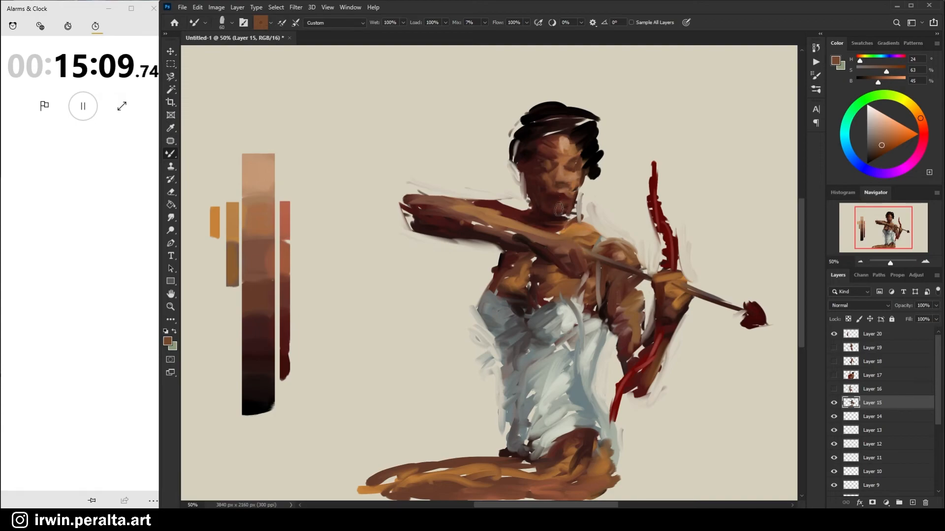
alt+click(660, 217)
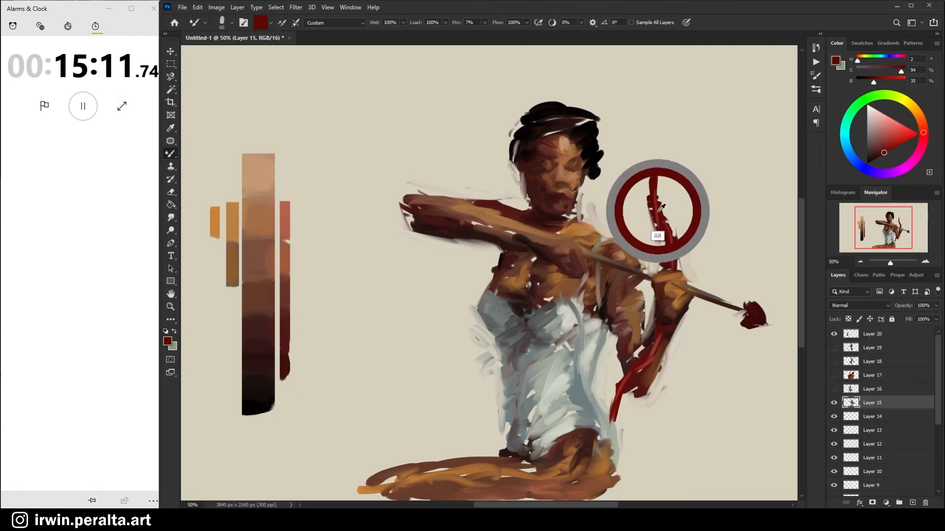
key(bracketleft)
key(bracketleft)
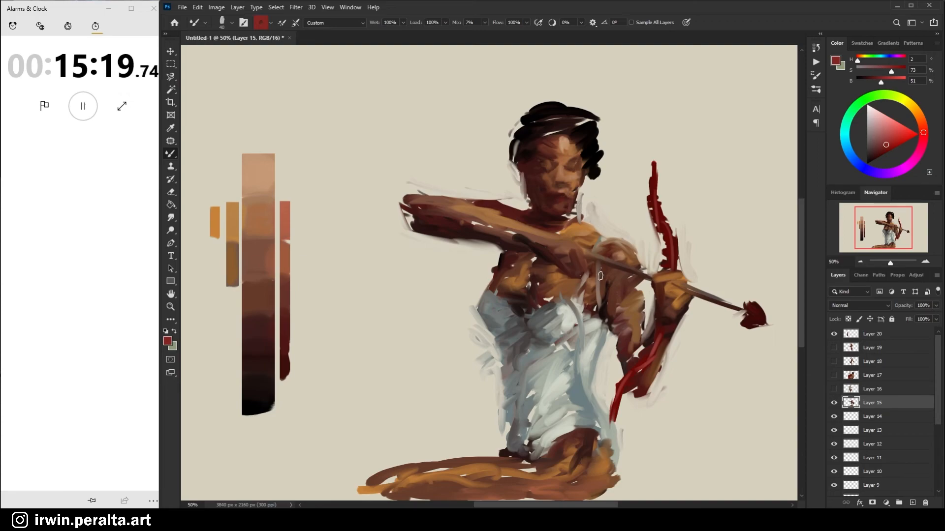
Refine the eyes, nose and cheeks with sampled dark brown (H 9, S 64, B 27), tan (H 24, S 59, B 65) and mid brown (H 20, S 63, B 42).
alt+click(538, 194)
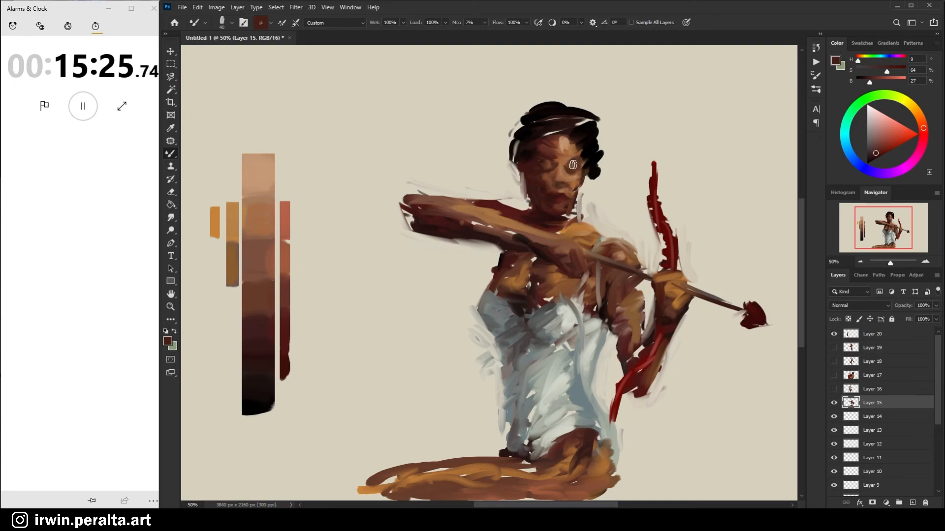
alt+click(566, 167)
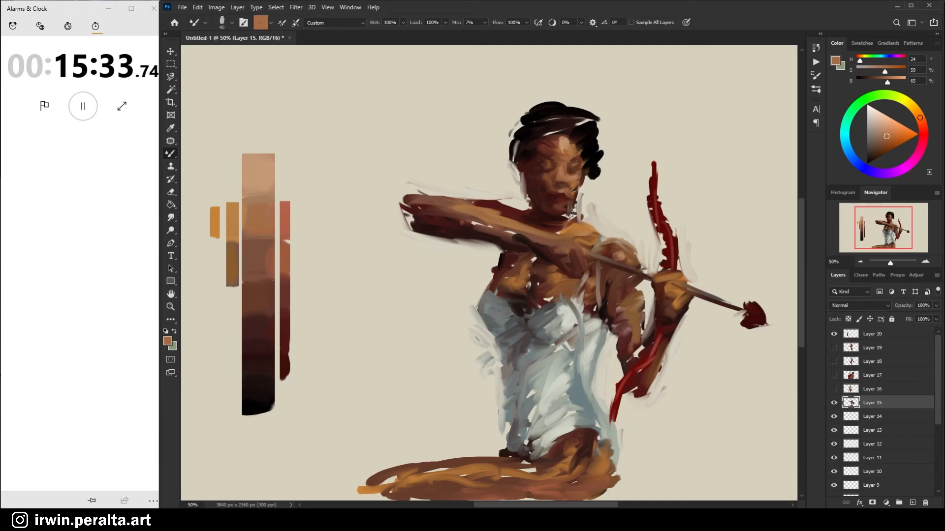
alt+click(558, 174)
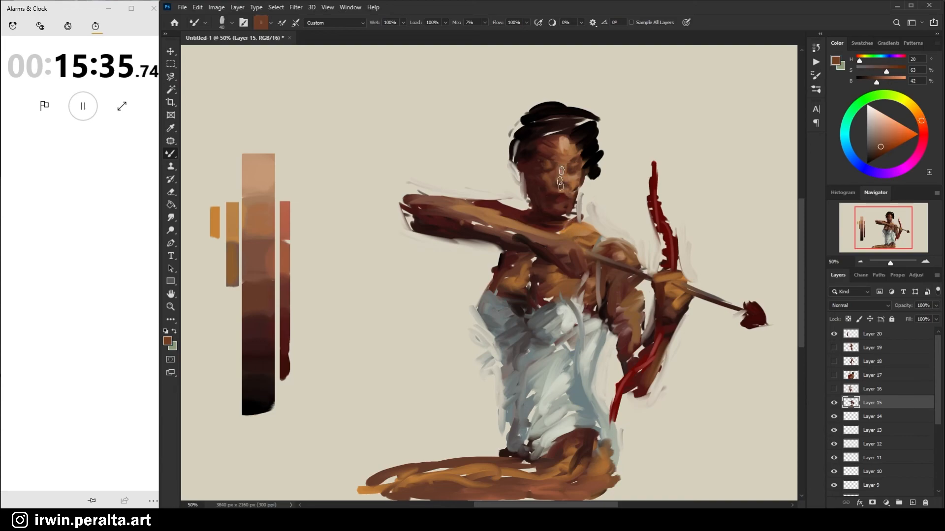
alt+click(574, 206)
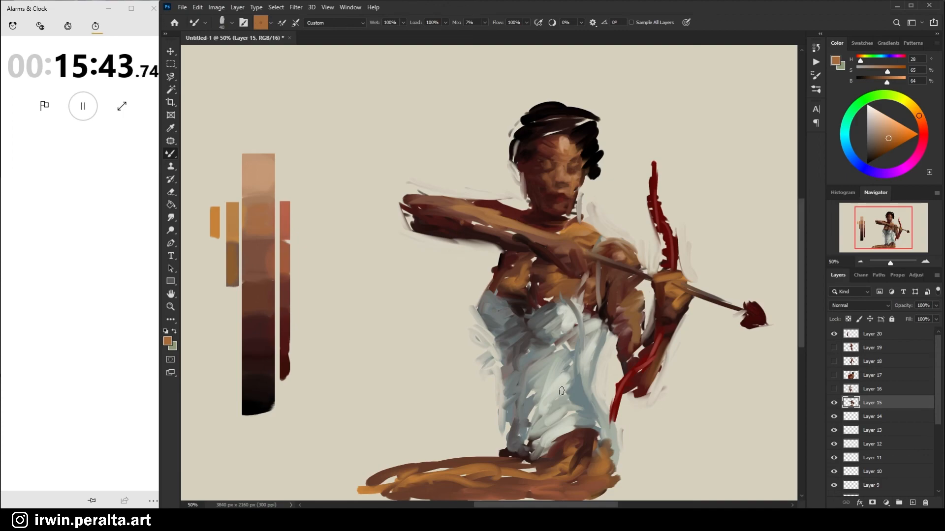
Highlight the string-drawing hand in light tan (H 26, S 40, B 78) and shade the bow hand in sampled brown (H 17, S 66, B 34).
alt+click(257, 193)
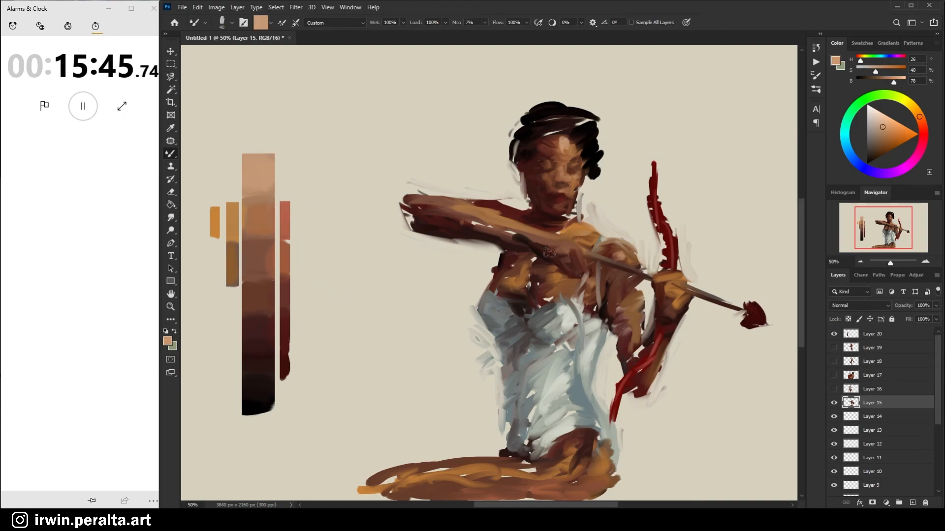
drag(568, 238, 585, 261)
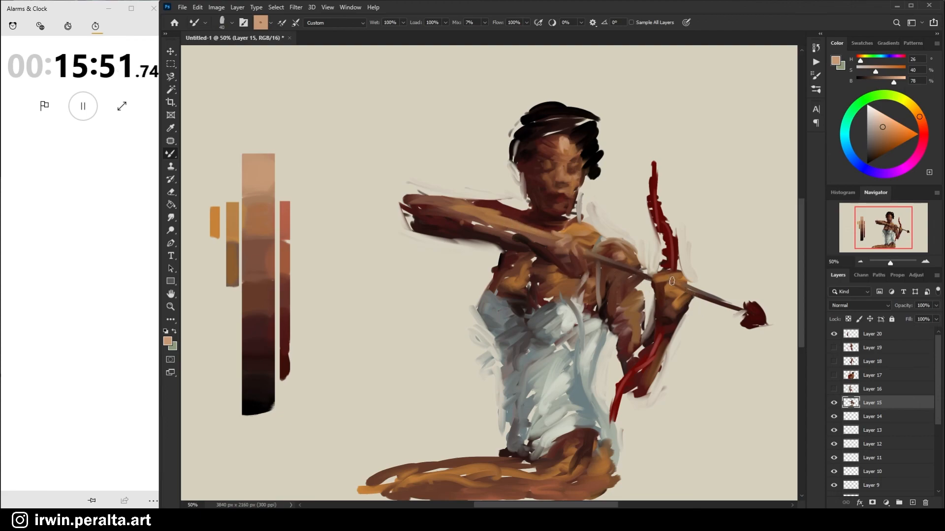
alt+click(667, 320)
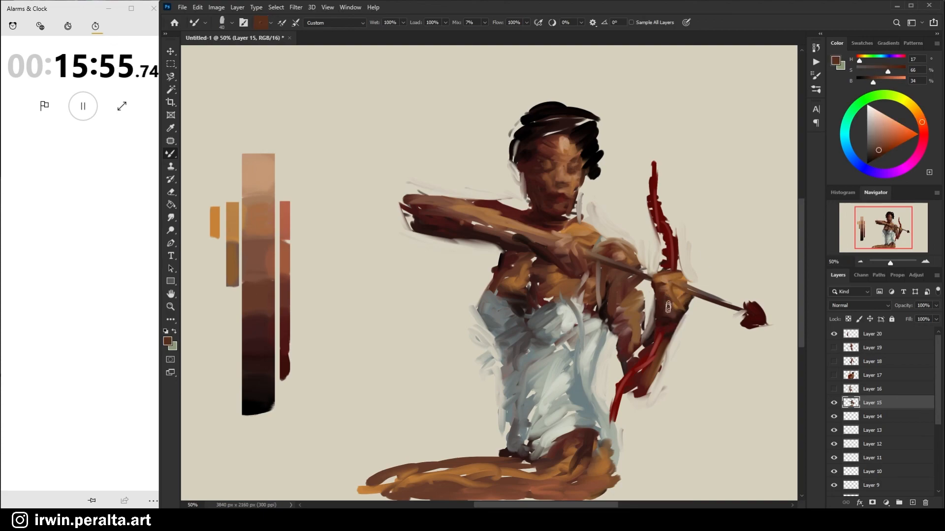
alt+click(660, 320)
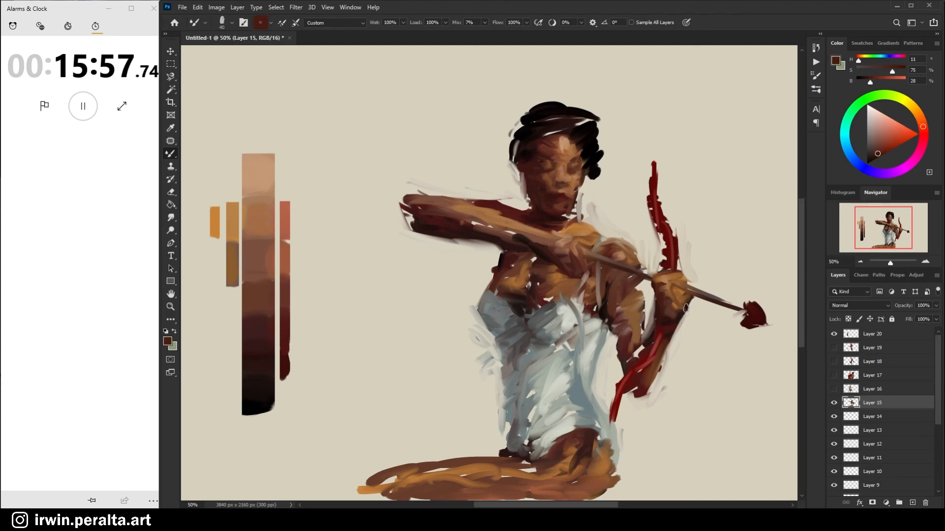